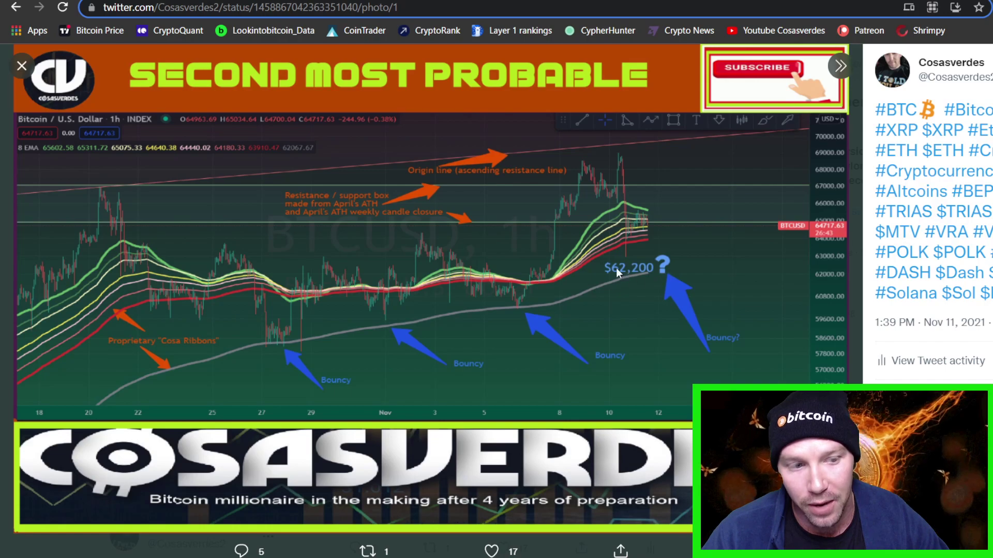
Step: Switch to the TradingView BTCUSD chart, set it to 4 hours and apply the indicator template with E & SMA, RSI+EMA and Stoch
key("ctrl+Tab")
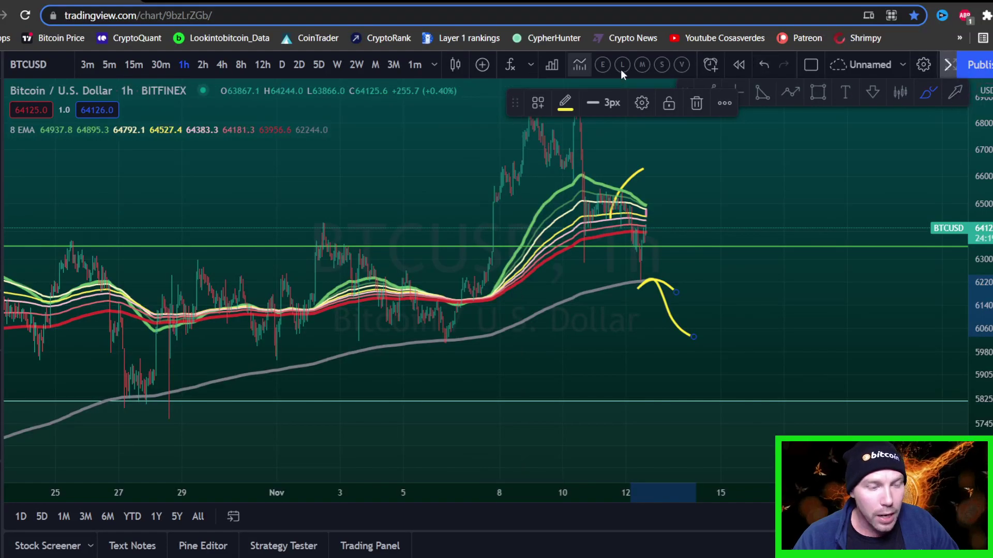
left_click(218, 66)
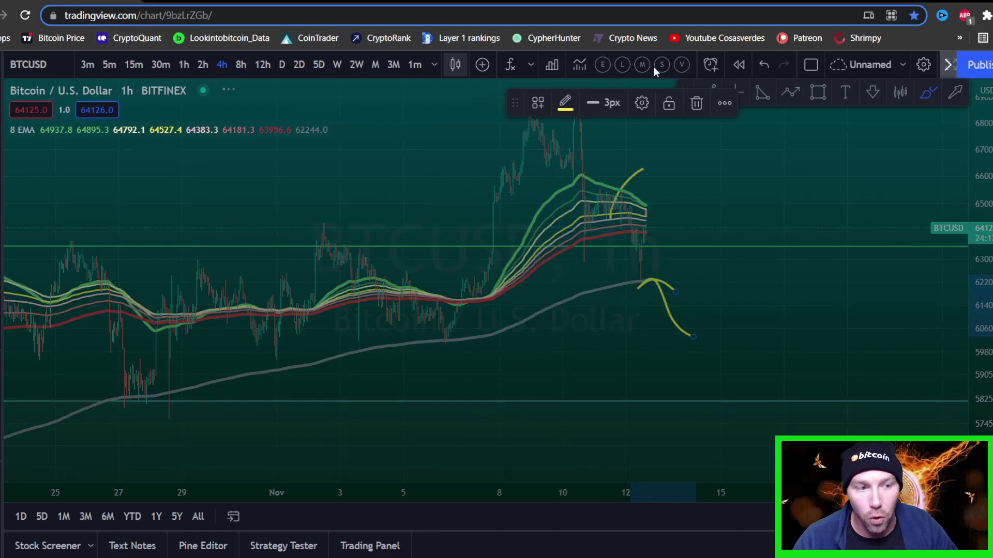
left_click(602, 65)
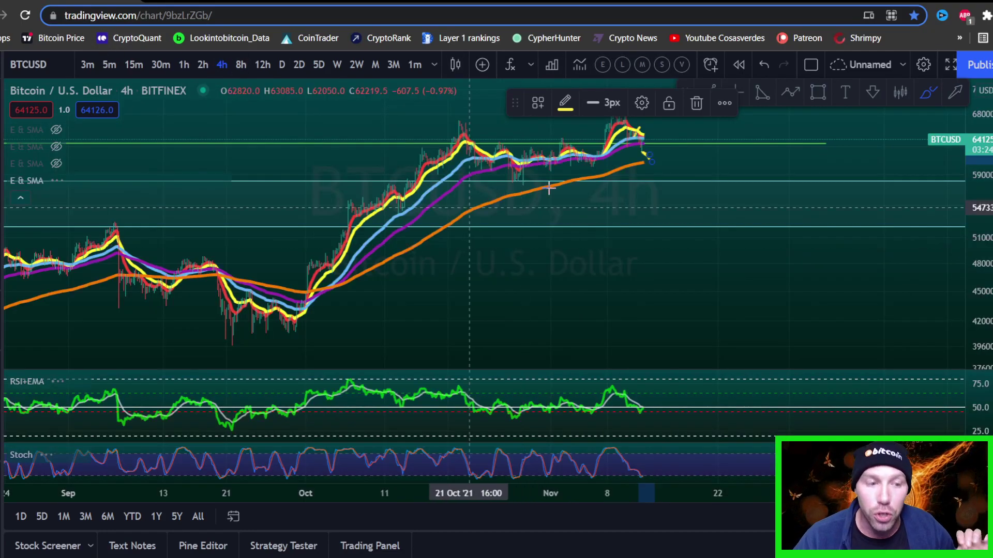
left_click_drag(969, 303, 978, 217)
left_click_drag(732, 190, 751, 253)
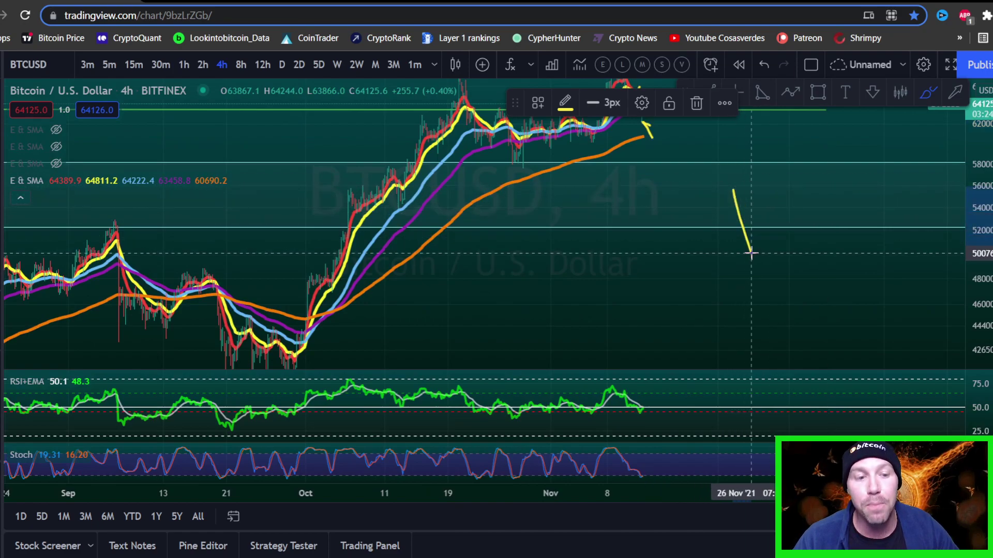
key("Delete")
left_click_drag(731, 191, 768, 301)
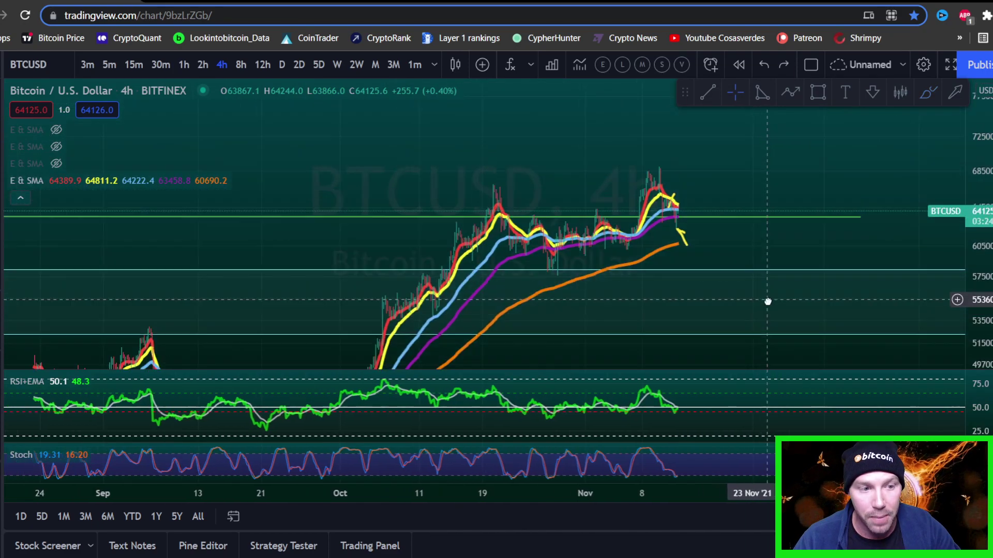
Step: Recolour the yellow brush stroke below the latest candles to pink as the drawing colour, and delete that stroke
left_click(687, 239)
left_click(565, 102)
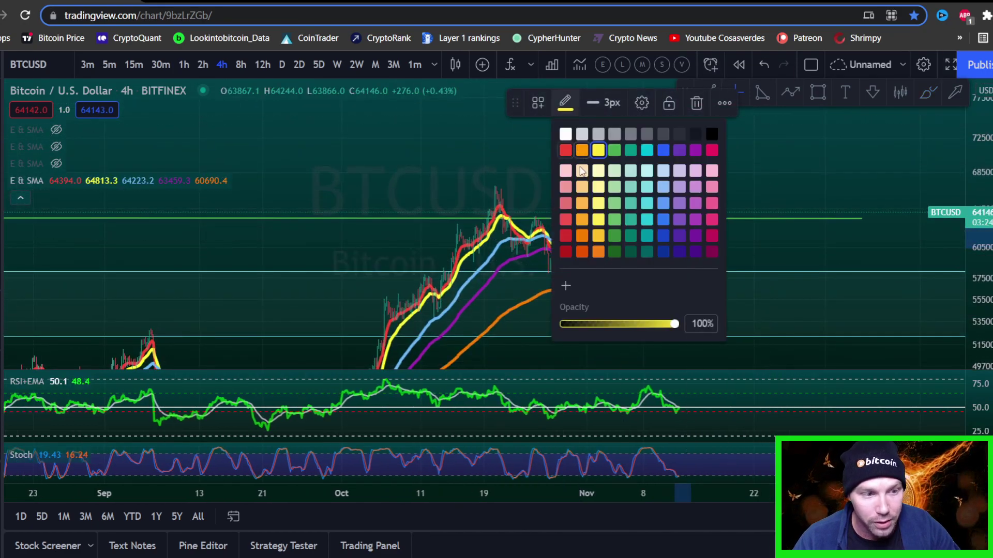
left_click(712, 203)
left_click_drag(765, 168, 800, 171)
left_click(723, 242)
key("Delete")
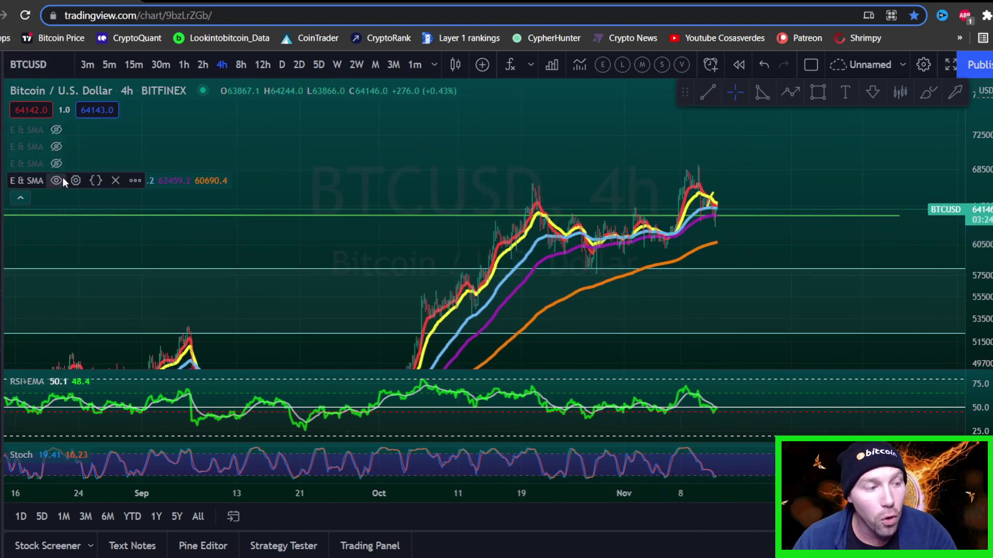
Step: Hide the blue, purple and orange averages of the visible E & SMA indicator, keeping only the red and yellow lines
left_click(75, 181)
left_click(393, 236)
left_click(393, 271)
left_click(393, 306)
left_click(608, 524)
scroll(731, 257, "up", 5)
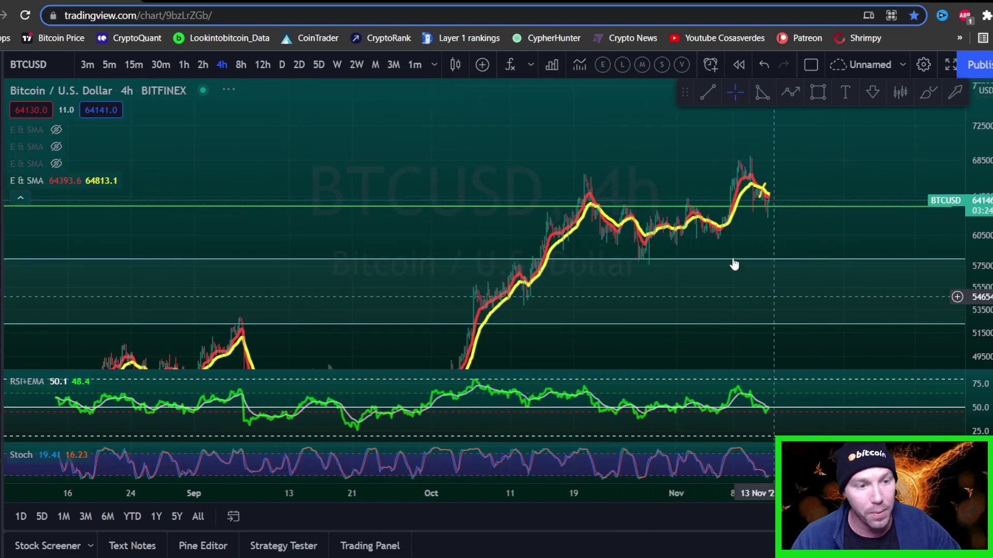
Step: Maximize the main price pane and enlarge the candles from 6 to 12 November
double_click(701, 226)
left_click_drag(977, 321, 977, 243)
left_click_drag(503, 192, 753, 215)
scroll(682, 211, "up", 7)
left_click_drag(217, 195, 875, 211)
left_click_drag(985, 329, 796, 226)
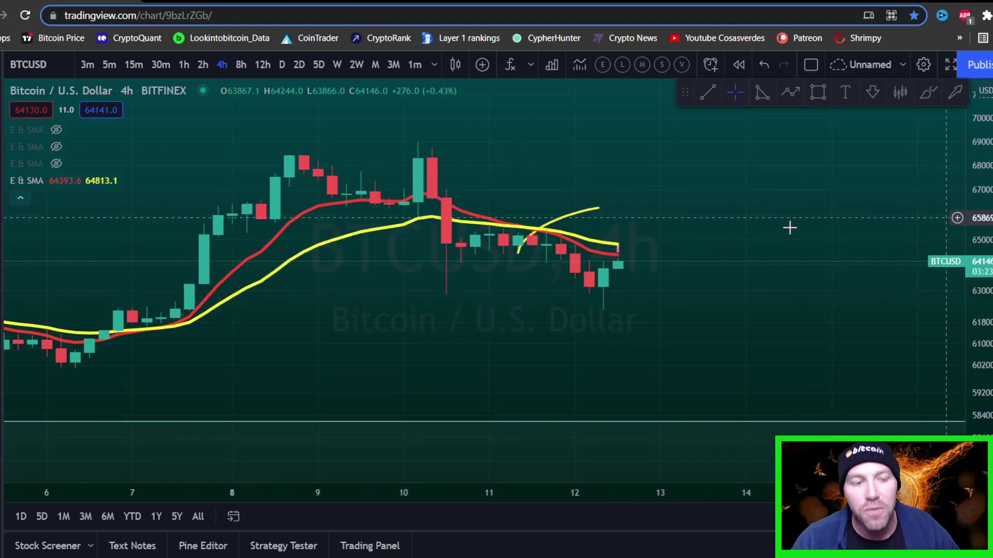
Step: Delete the yellow arc and the short stroke between the two averages near the latest candles
left_click_drag(735, 212, 639, 245)
left_click(500, 242)
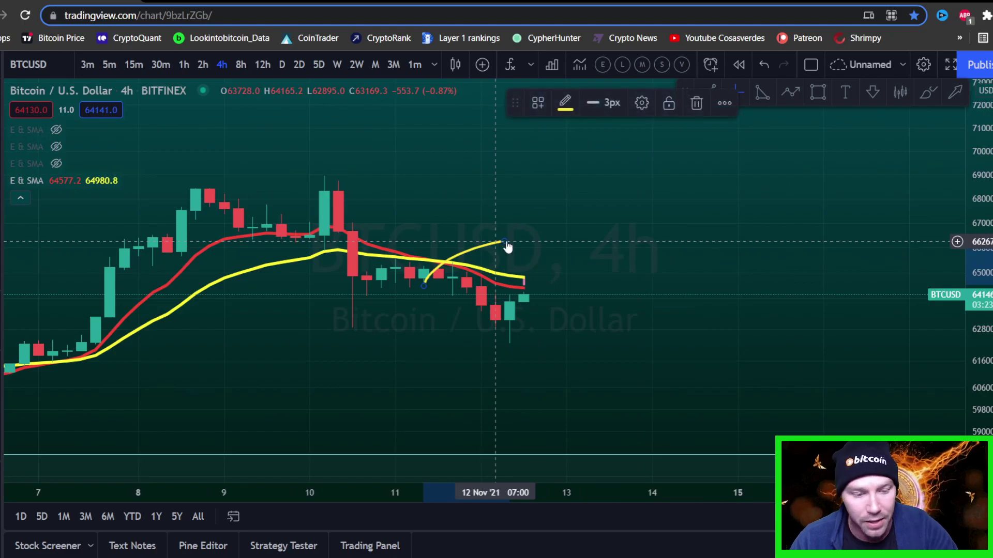
key("Delete")
left_click_drag(653, 349, 647, 323)
left_click_drag(981, 356, 931, 298)
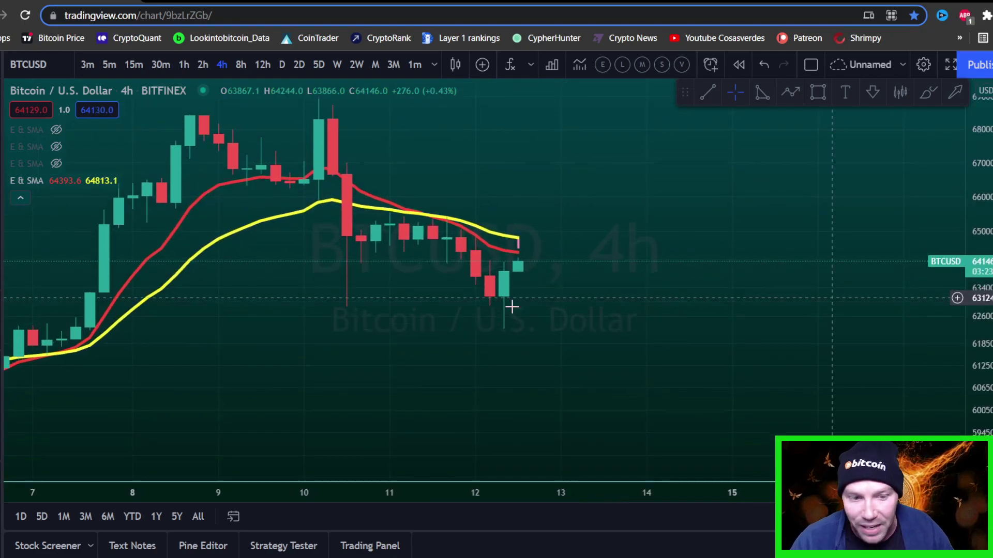
left_click(518, 241)
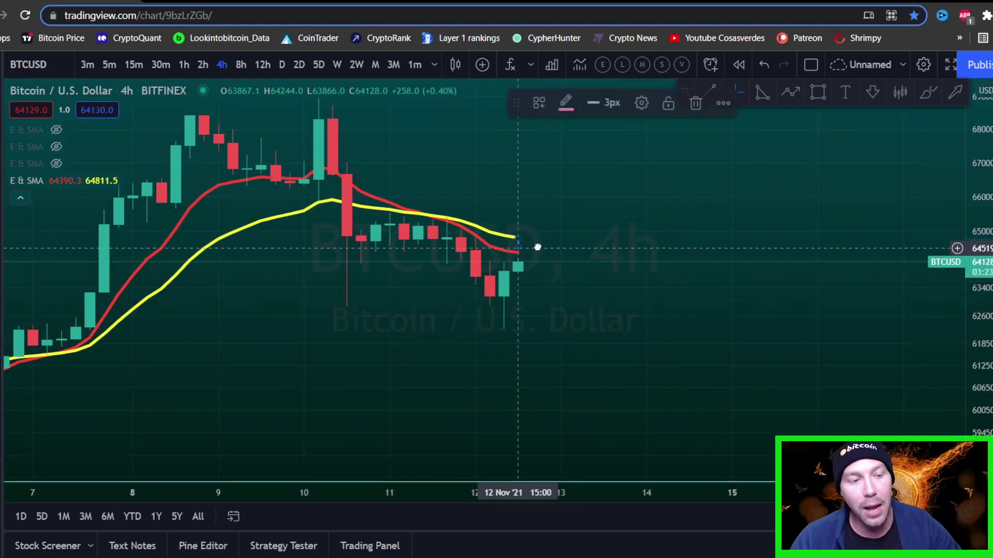
key("Delete")
Step: Brush pink curved arrows pointing at the crossover of the red and yellow averages, and undo them
mouse_move(645, 337)
left_mouse_down()
mouse_move(663, 290)
mouse_move(731, 297)
mouse_move(738, 327)
left_mouse_up()
left_click_drag(634, 218, 677, 211)
left_click(928, 92)
mouse_move(761, 244)
left_mouse_down()
mouse_move(653, 166)
mouse_move(600, 208)
mouse_move(579, 208)
mouse_move(618, 207)
left_mouse_up()
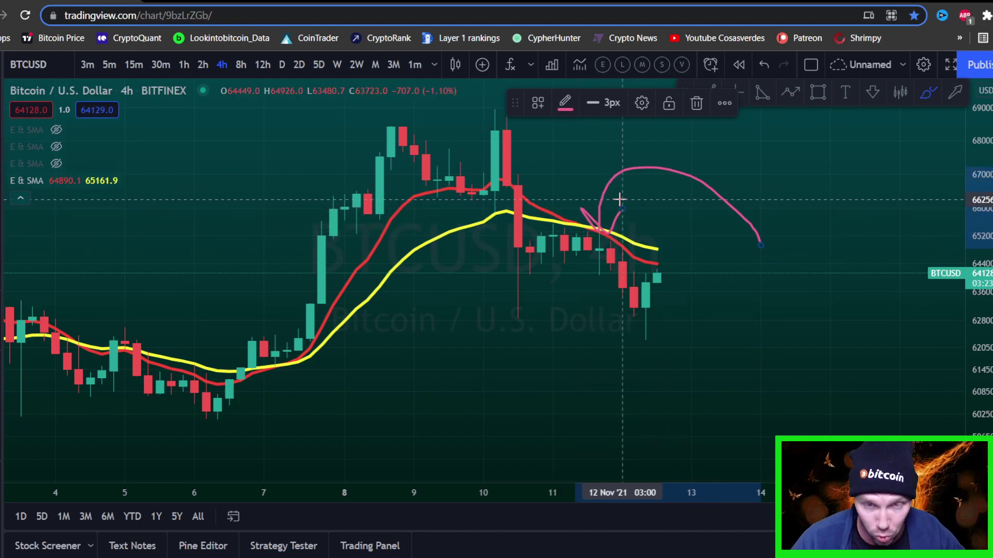
mouse_move(773, 295)
left_mouse_down()
mouse_move(771, 284)
mouse_move(597, 200)
mouse_move(599, 227)
left_mouse_up()
mouse_move(760, 262)
left_mouse_down()
mouse_move(720, 219)
mouse_move(658, 232)
left_mouse_up()
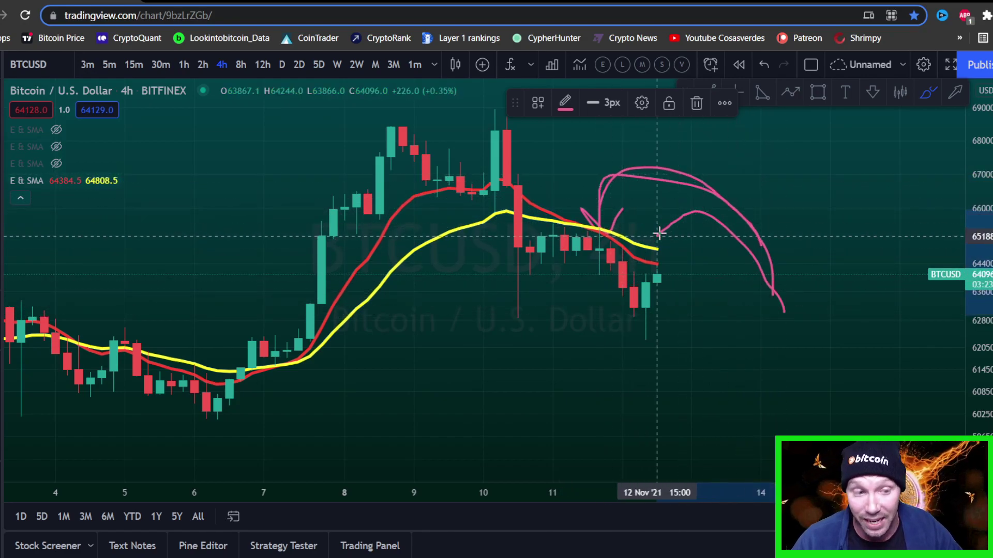
key("ctrl+z")
key("ctrl+z")
key("ctrl+z")
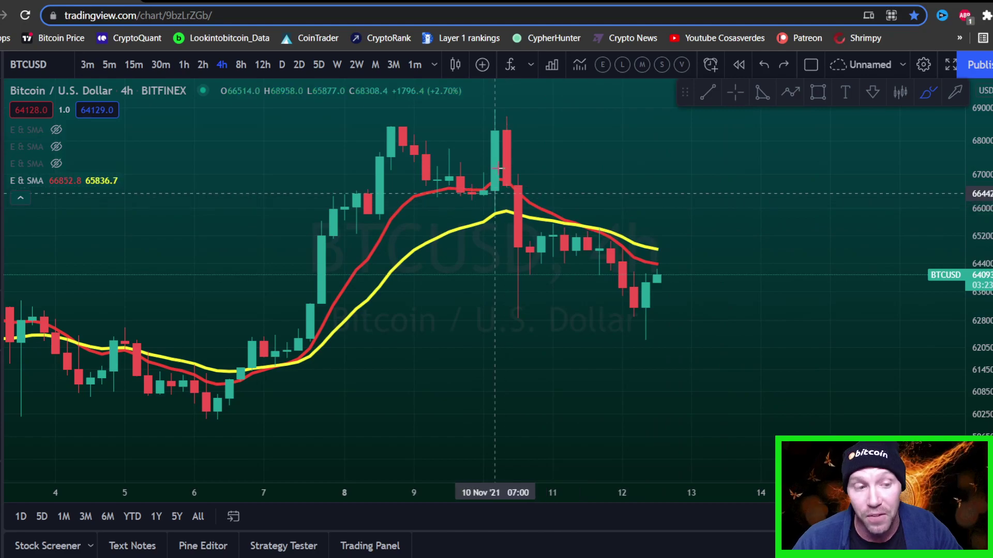
Step: Mark the 10 November drop and the averages after the crossover with pink brush strokes, undoing them again
left_click_drag(507, 147, 518, 324)
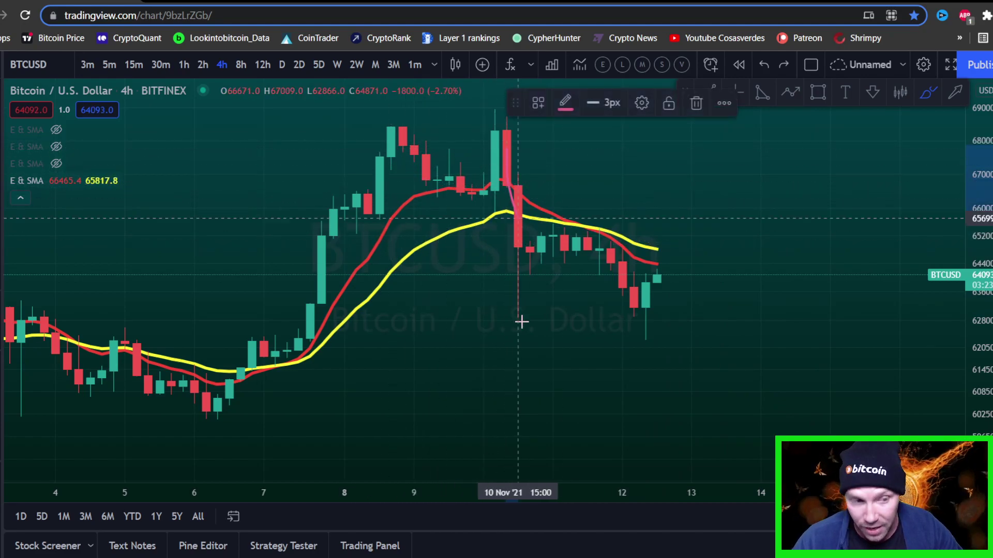
key("ctrl+z")
mouse_move(731, 246)
left_mouse_down()
mouse_move(595, 178)
mouse_move(593, 227)
mouse_move(622, 198)
left_mouse_up()
mouse_move(748, 277)
left_mouse_down()
mouse_move(626, 212)
mouse_move(616, 248)
mouse_move(633, 239)
left_mouse_up()
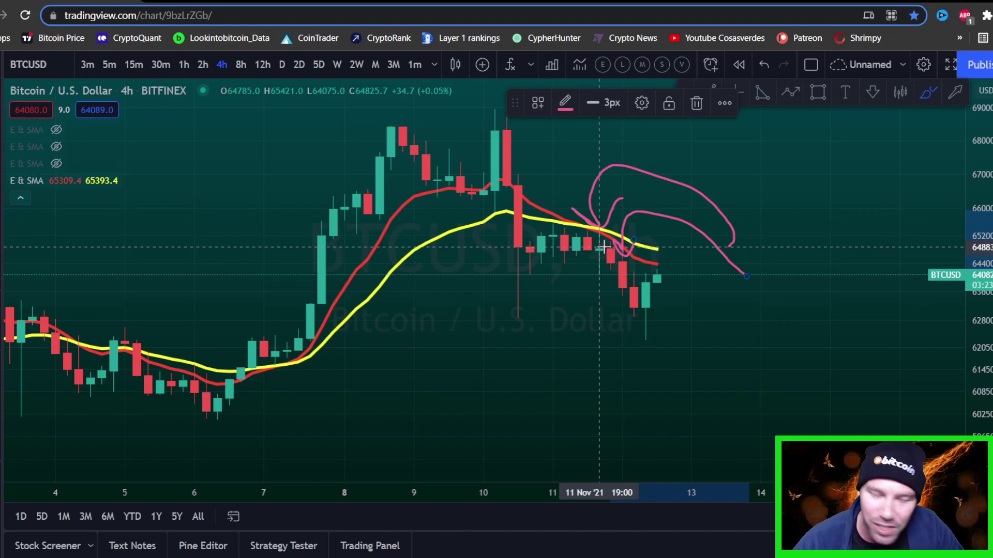
key("ctrl+z")
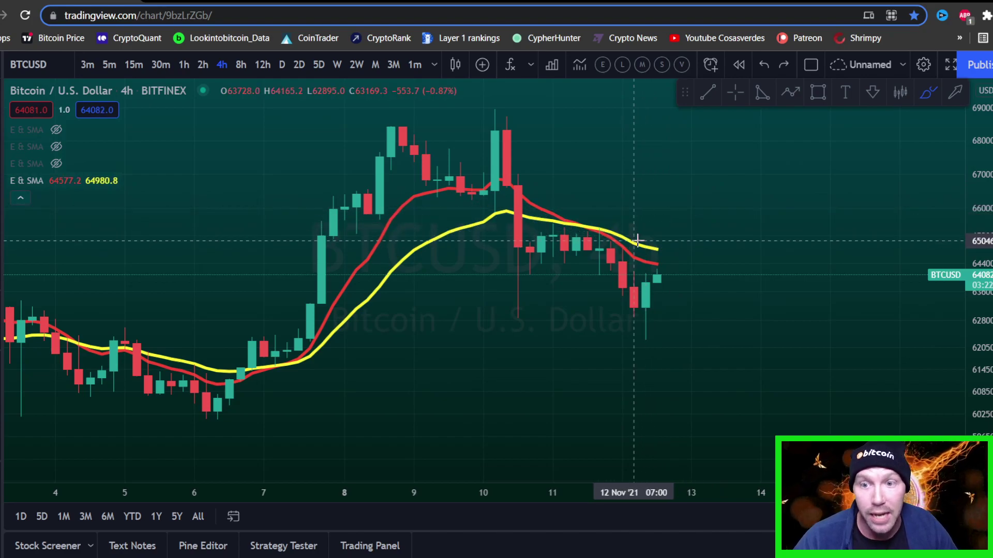
key("Escape")
Step: Brush three pink projection paths from the latest candles: one rising, one dipping shortly and one sliding lower
left_click_drag(709, 325, 665, 324)
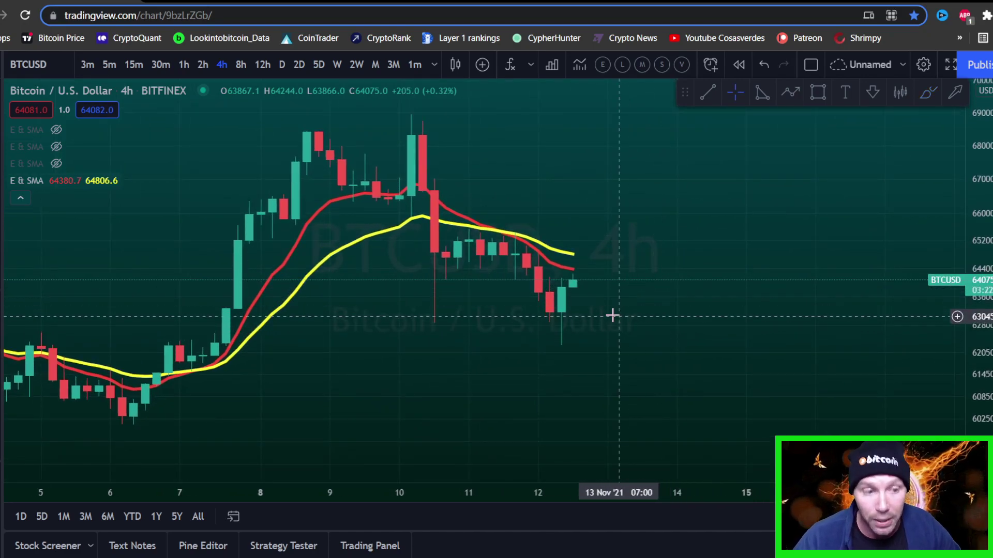
left_click_drag(561, 297, 666, 149)
mouse_move(563, 292)
left_mouse_down()
mouse_move(596, 268)
mouse_move(630, 333)
left_mouse_up()
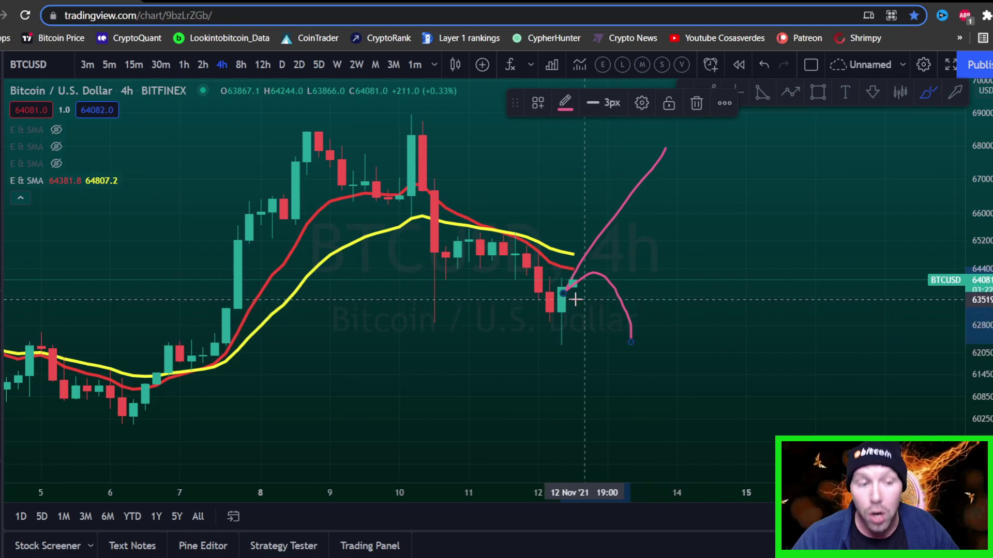
mouse_move(573, 308)
left_mouse_down()
mouse_move(705, 350)
mouse_move(720, 405)
left_mouse_up()
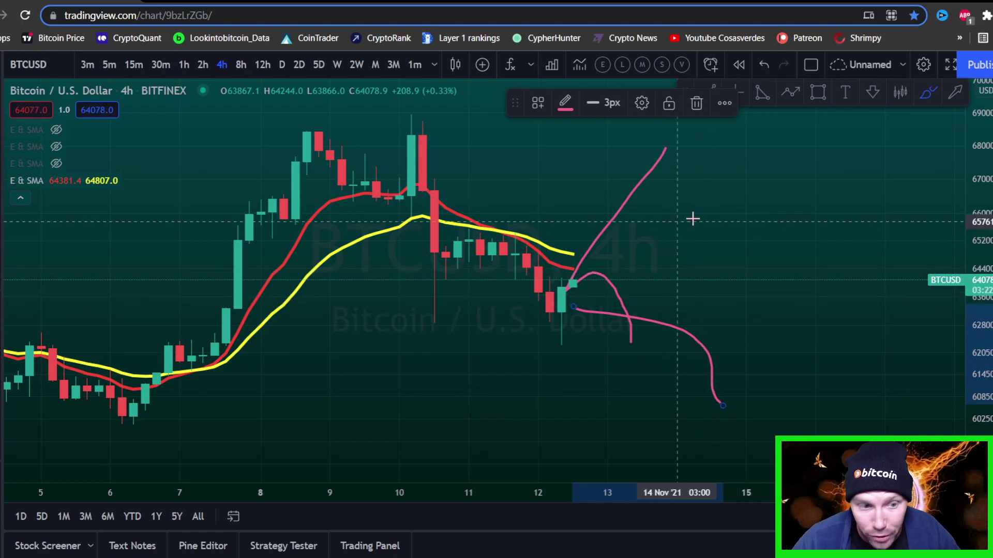
Step: Brush an upward, a downward and a sideways pink arrow in the empty area beside the projection paths
left_click_drag(746, 281, 740, 170)
mouse_move(712, 217)
left_mouse_down()
mouse_move(770, 216)
mouse_move(782, 305)
left_mouse_up()
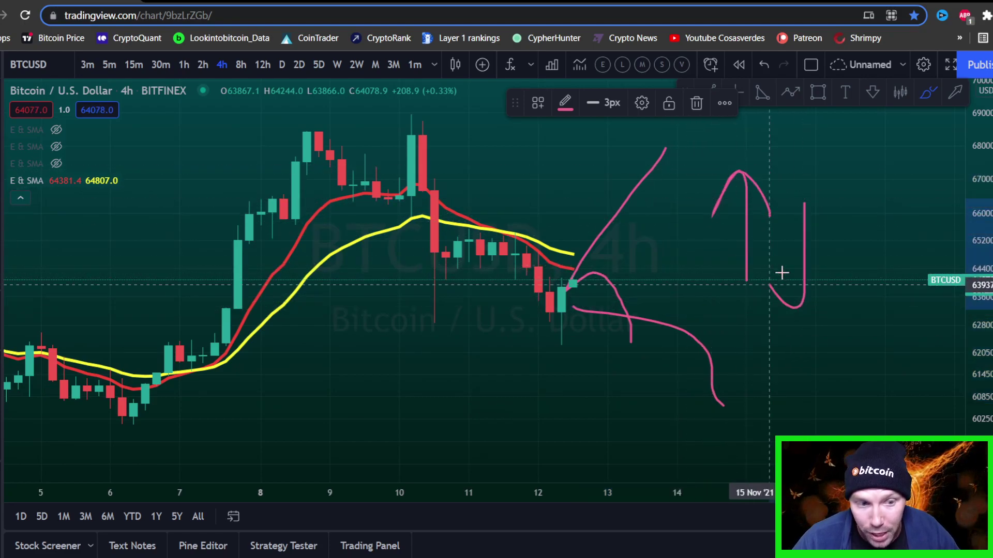
left_click_drag(864, 233, 909, 215)
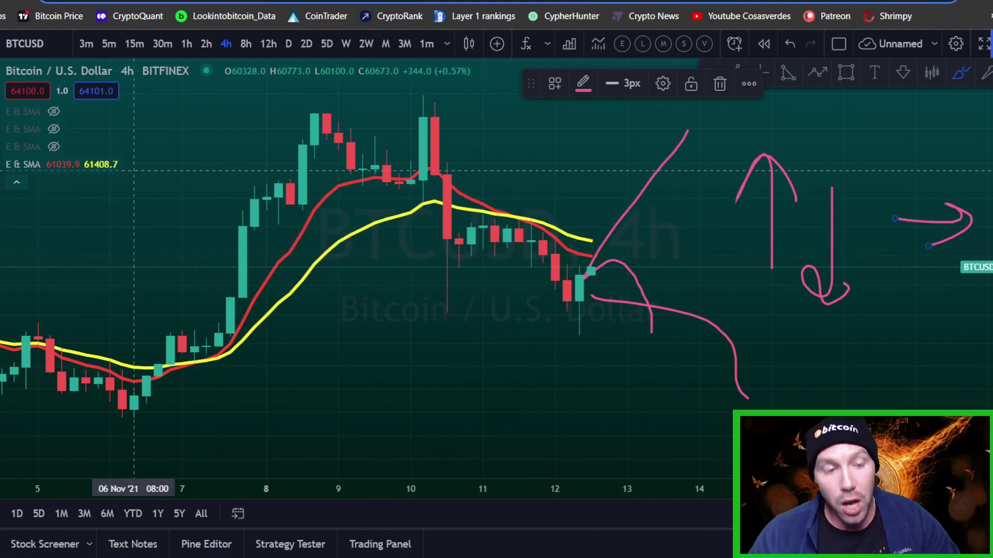
Step: Undo all the pink projection paths and direction arrows on the chart
mouse_move(87, 145)
mouse_move(63, 161)
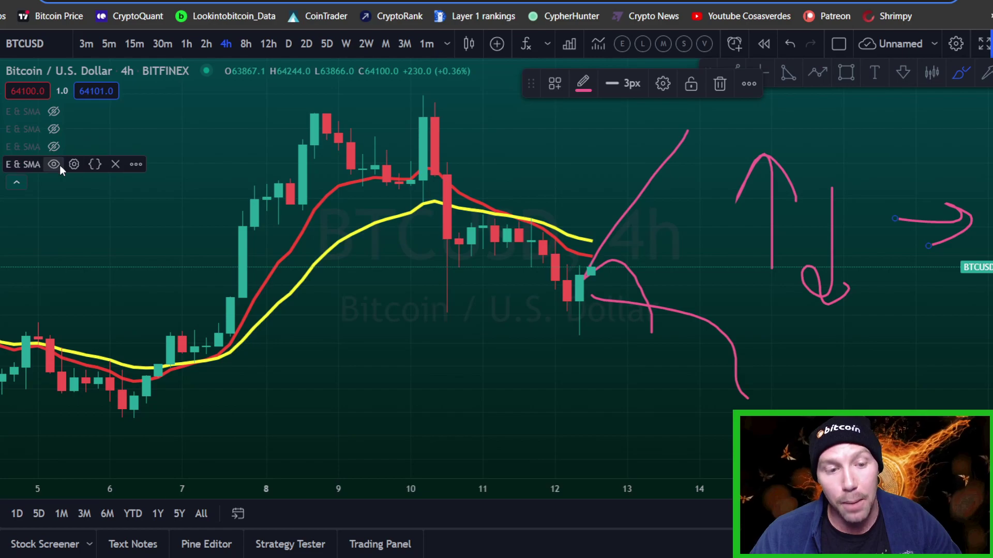
key("ctrl+z")
key("ctrl+z")
key("ctrl+z")
key("ctrl+z")
key("ctrl+z")
key("ctrl+z")
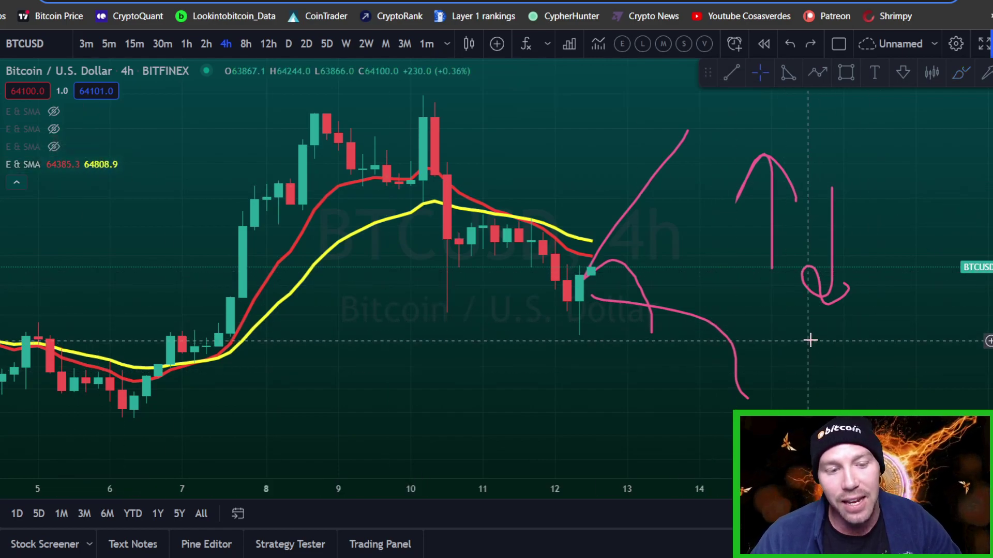
Step: Brush a pink rising path from the latest candle through both averages, and undo it
left_click(960, 72)
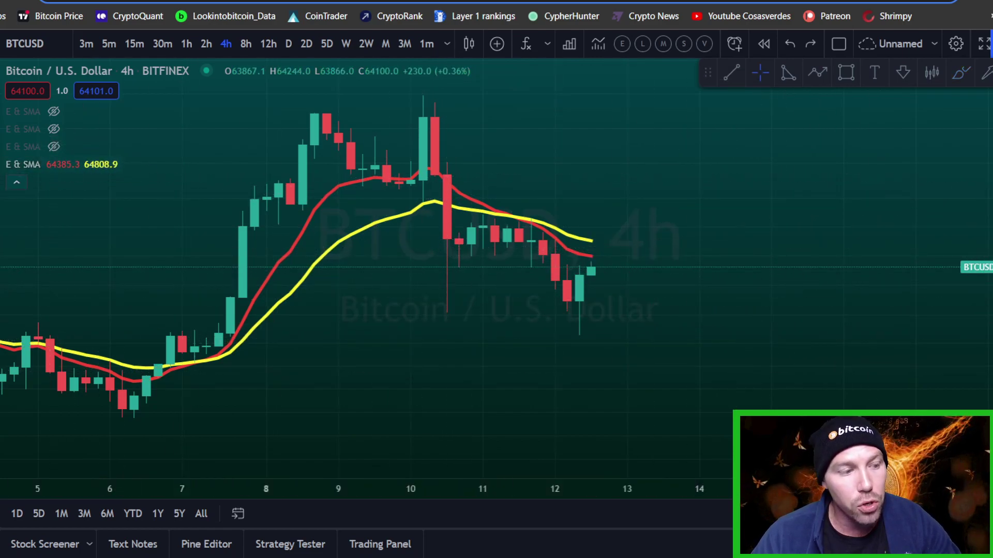
left_click_drag(615, 223, 628, 154)
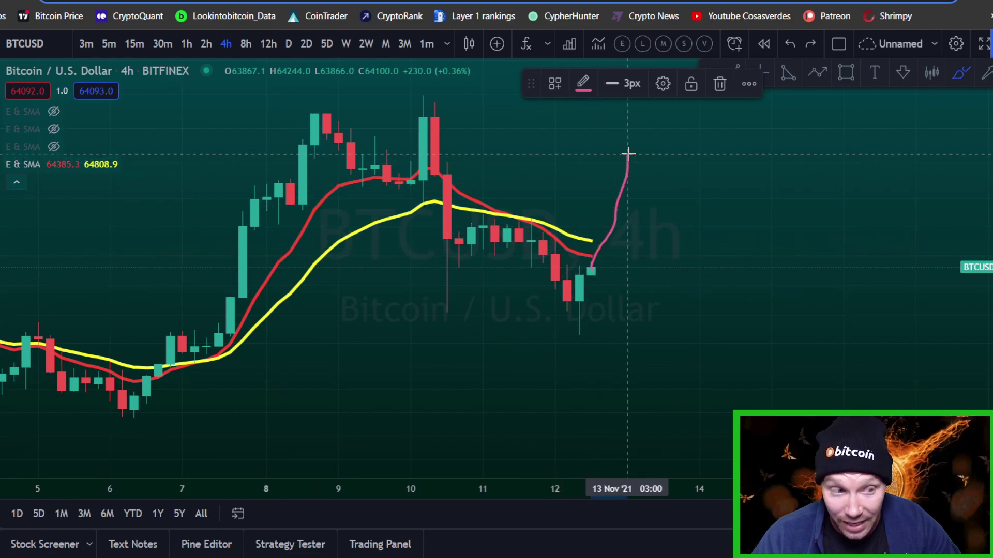
left_click_drag(663, 189, 697, 129)
key("ctrl+z")
key("ctrl+z")
Step: Brush a pink rise, pullback and rally path from the latest candle, circle it and the pullback low, and undo the strokes
left_click_drag(590, 274, 613, 226)
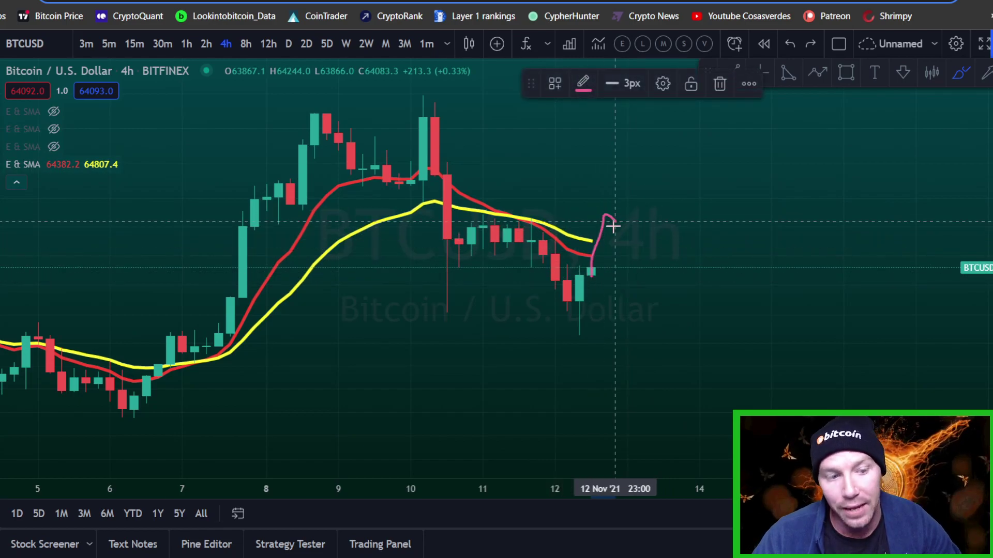
left_click_drag(712, 131, 733, 156)
mouse_move(757, 234)
left_mouse_down()
mouse_move(848, 171)
mouse_move(627, 333)
left_mouse_up()
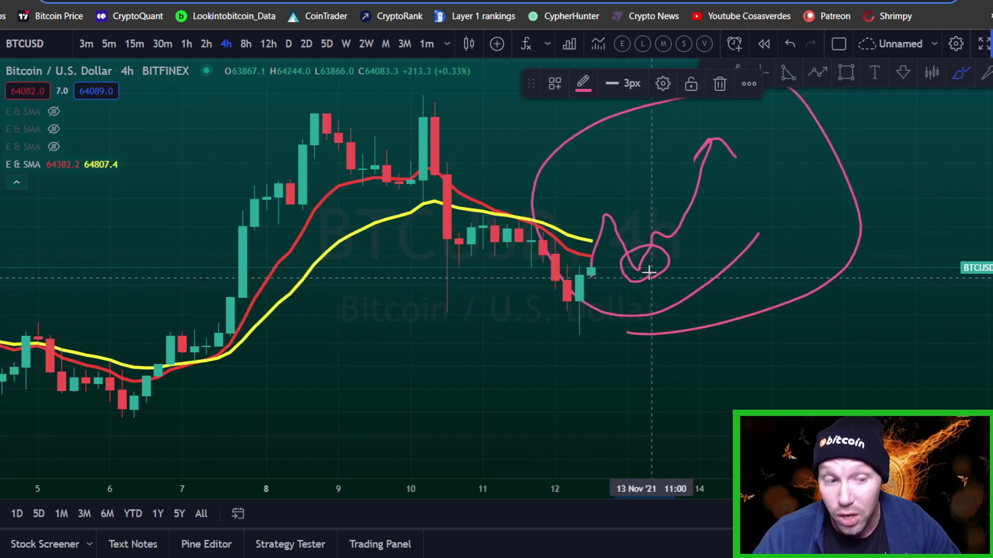
key("ctrl+z")
key("ctrl+z")
key("ctrl+z")
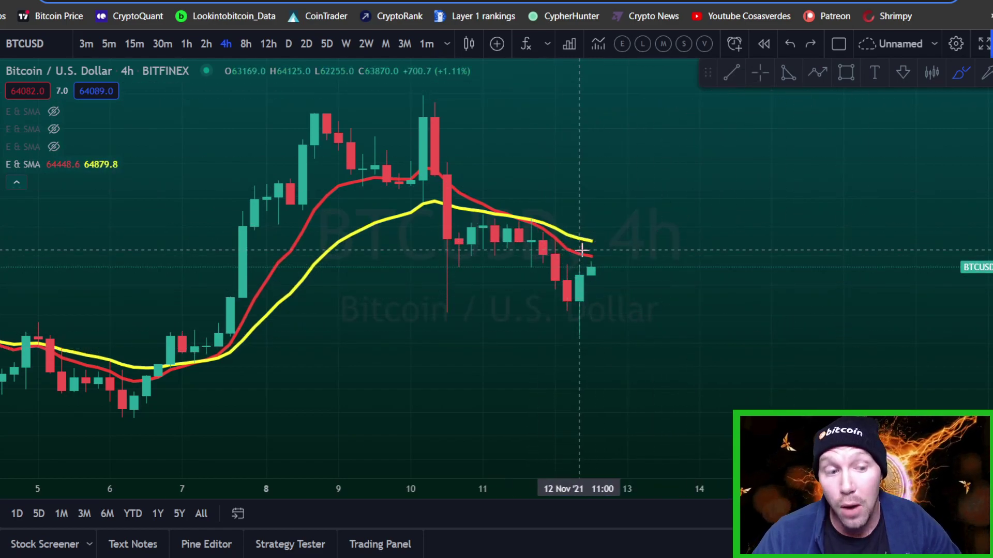
Step: Brush a short, nearly horizontal pink line between the red and yellow averages at the latest candle
left_click_drag(583, 251, 651, 255)
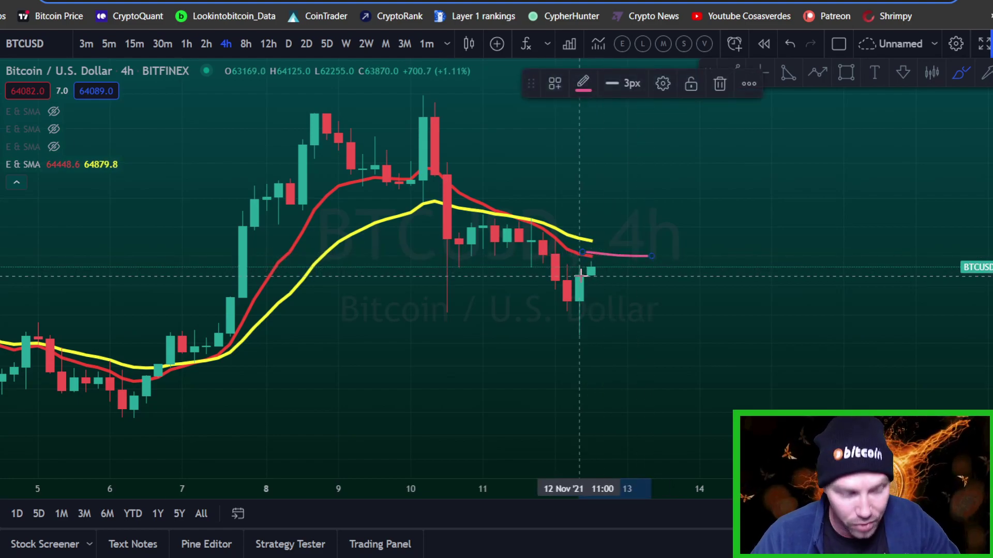
key("ctrl+z")
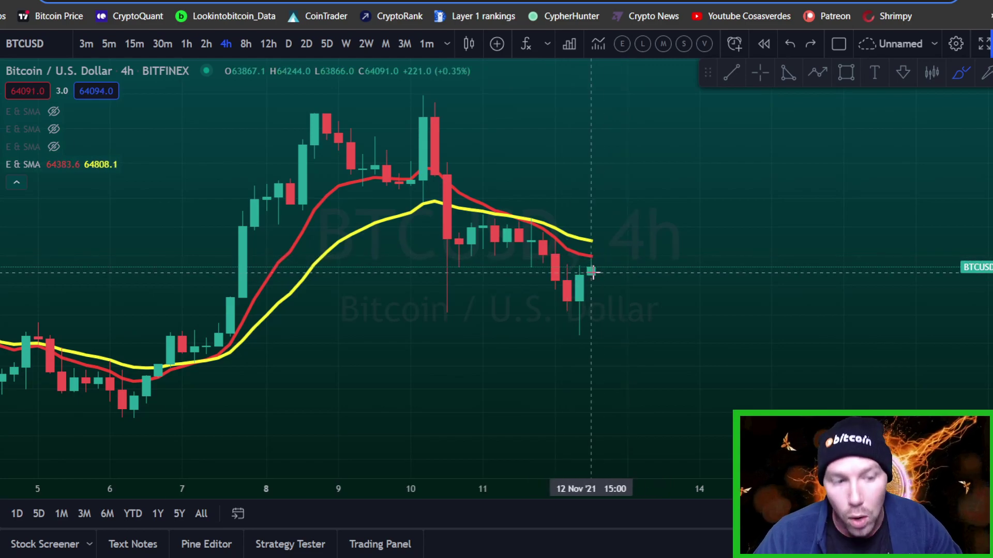
key("ctrl+y")
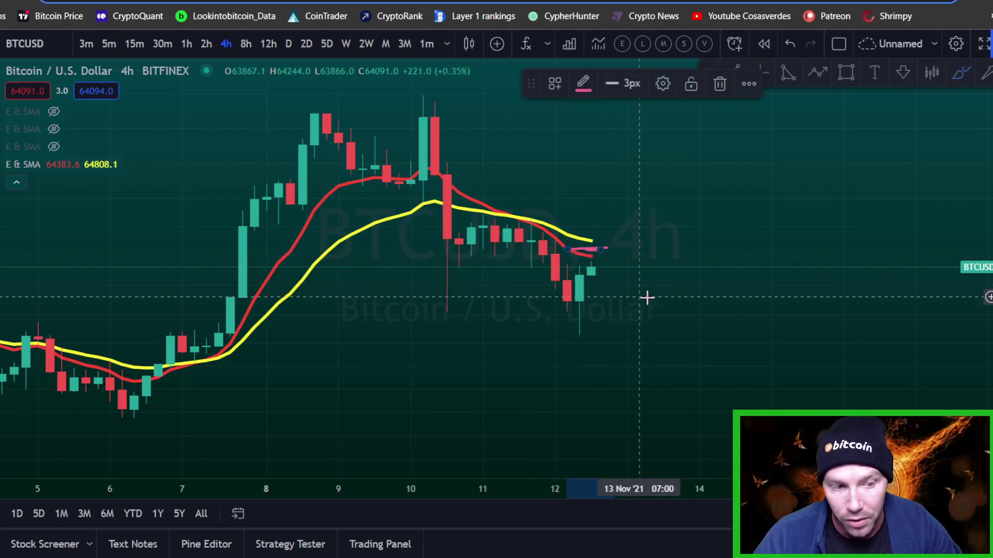
Step: Move the short pink line up to just above the yellow average at the latest candle
left_click_drag(545, 307, 784, 301)
scroll(784, 302, "up", 5)
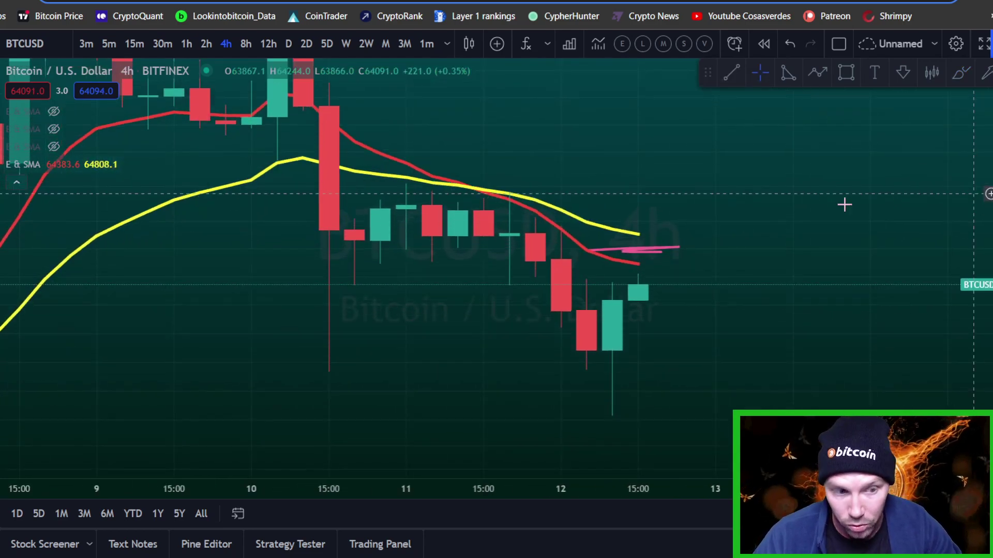
left_click_drag(634, 267, 632, 236)
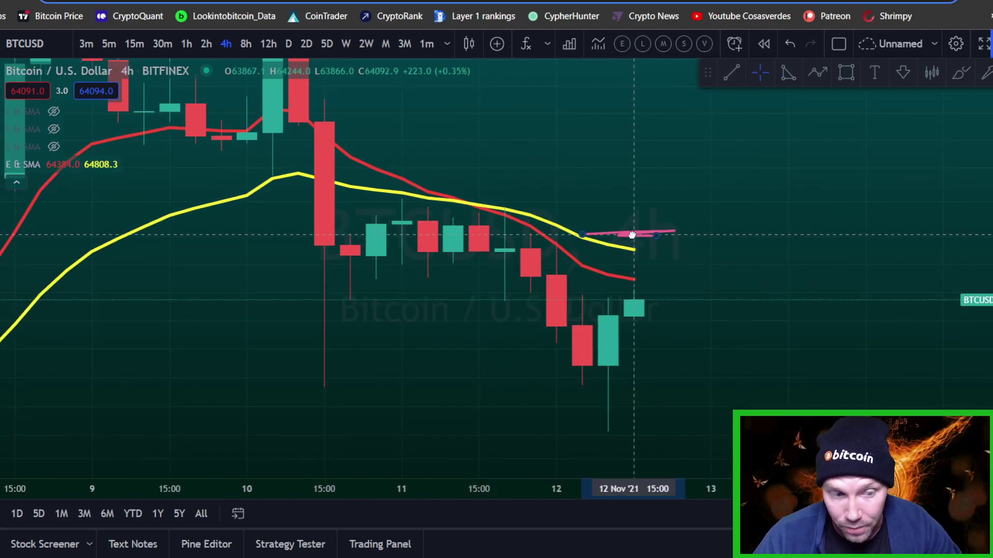
Step: Delete the short pink line between the two averages at the latest candle
left_click_drag(632, 235, 701, 284)
key("ctrl+z")
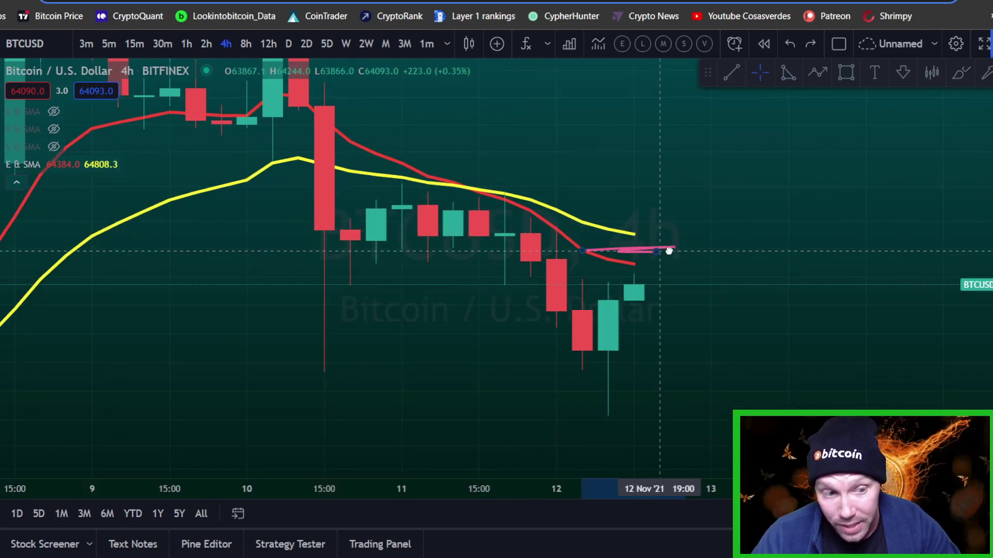
key("Delete")
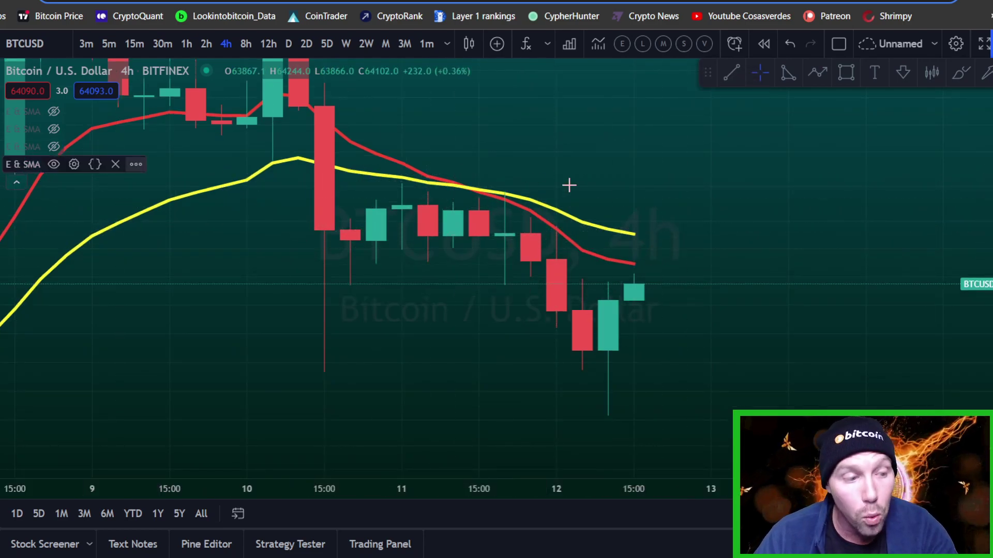
Step: Brush a pink circle around the latest candle and a slightly rising line beside it, and undo both strokes
mouse_move(656, 301)
left_mouse_down()
mouse_move(649, 277)
mouse_move(660, 308)
mouse_move(778, 275)
left_mouse_up()
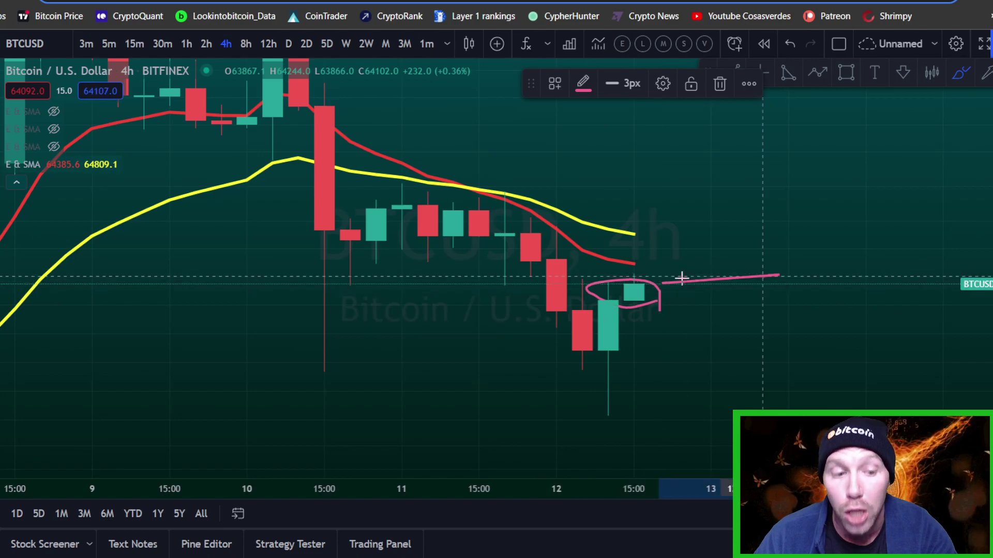
key("ctrl+z")
key("ctrl+z")
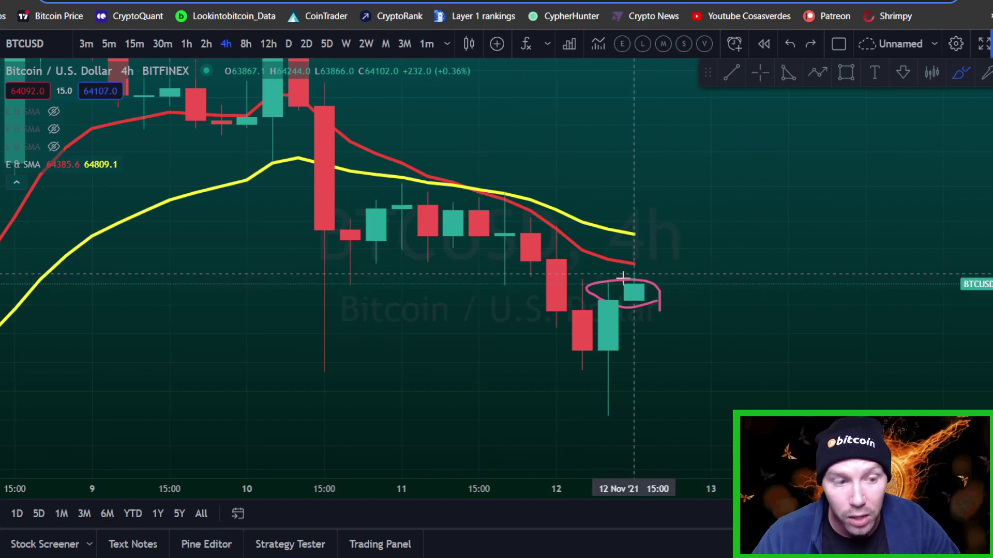
Step: Brush four vertical pink strokes as projected candles, three climbing from the latest candle through both averages and a fourth falling back below them
mouse_move(633, 283)
left_mouse_down()
mouse_move(634, 248)
mouse_move(652, 280)
left_mouse_up()
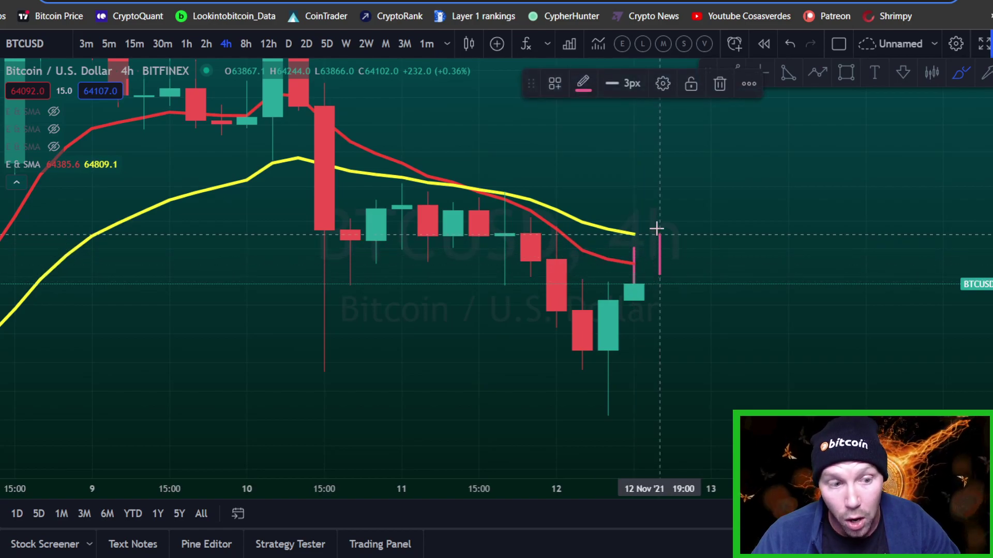
left_click_drag(683, 223, 680, 160)
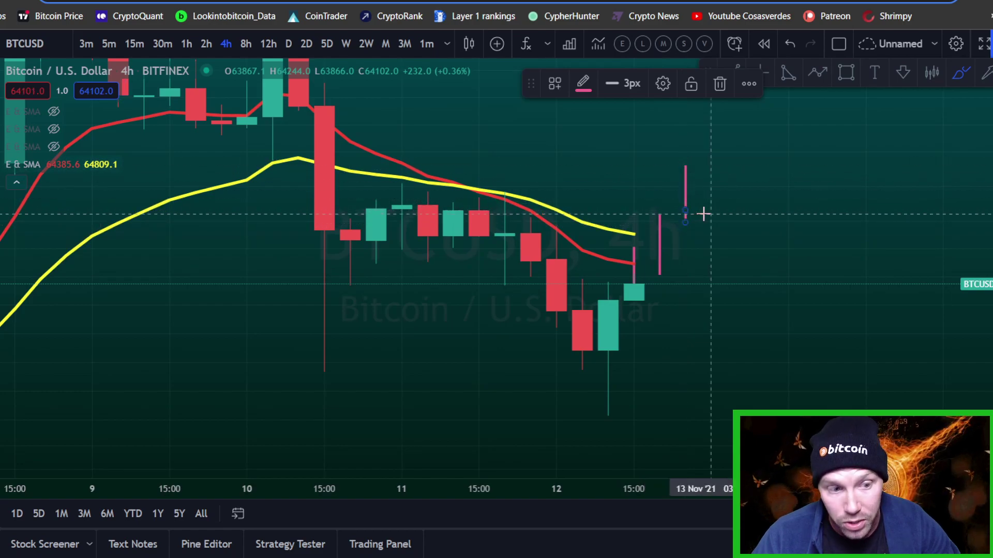
left_click_drag(711, 215, 708, 242)
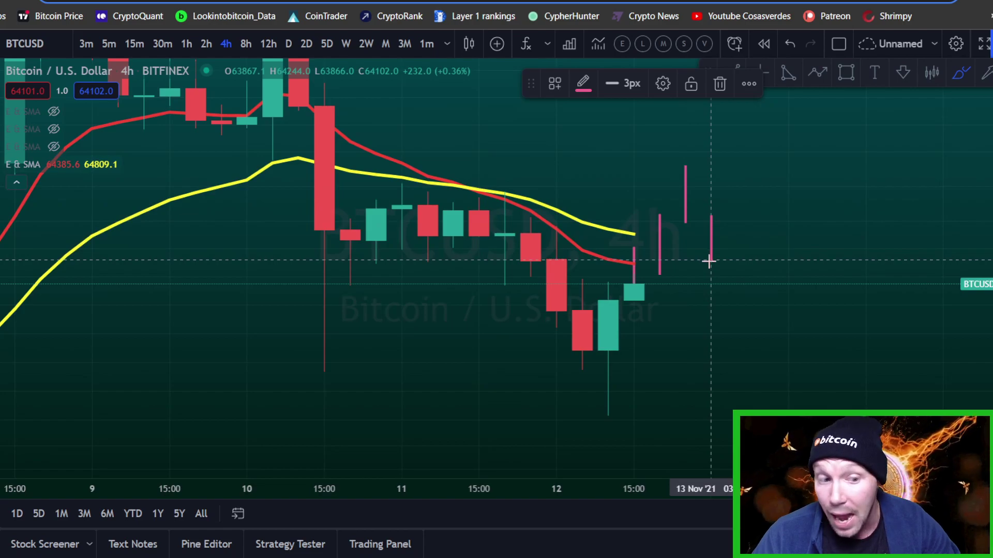
left_click_drag(709, 283, 706, 308)
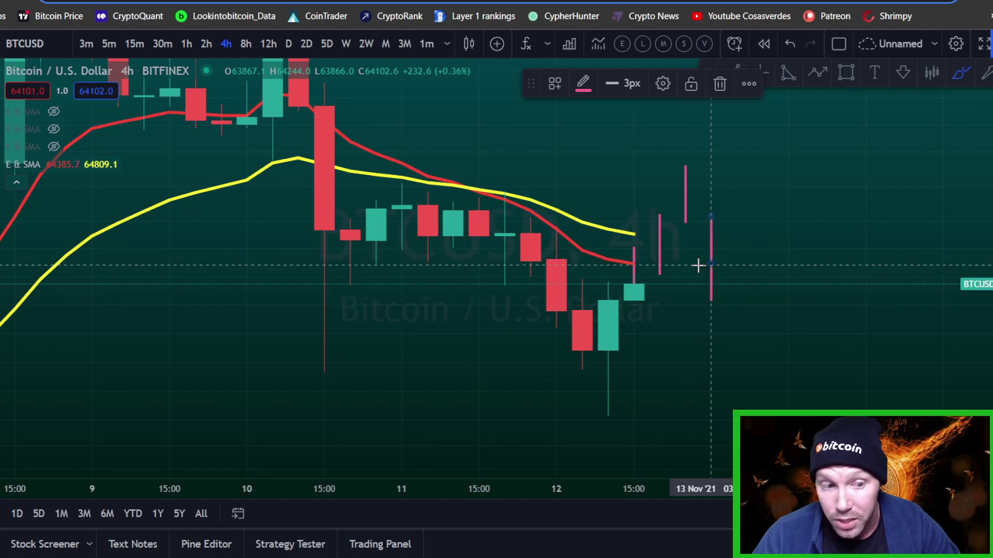
Step: Cross the fourth stroke with a short horizontal mark, then brush the red average's continuation dipping and curving upward, and colour it red
mouse_move(714, 265)
left_mouse_down()
mouse_move(636, 266)
mouse_move(702, 271)
mouse_move(788, 223)
left_mouse_up()
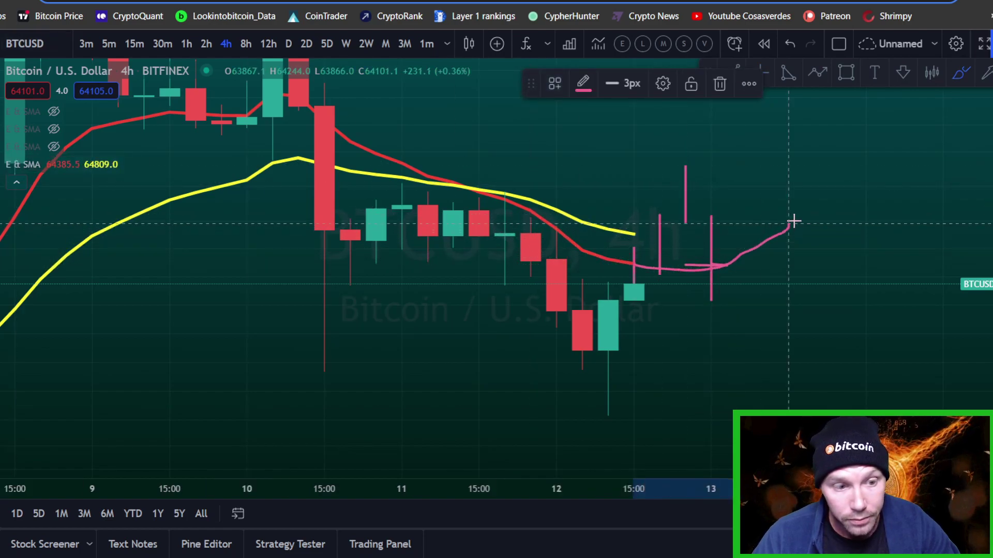
left_click(583, 81)
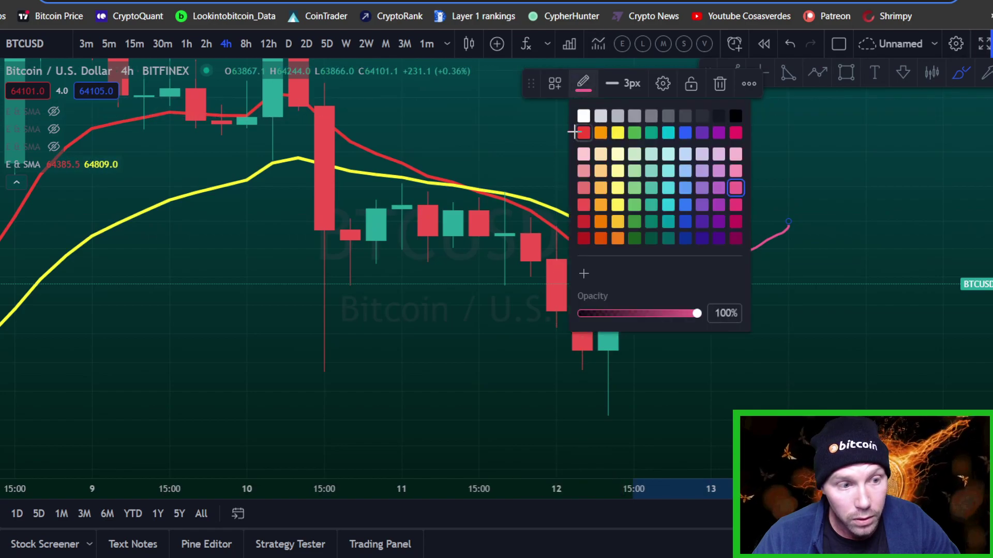
left_click(577, 132)
key("Escape")
left_click(1, 159)
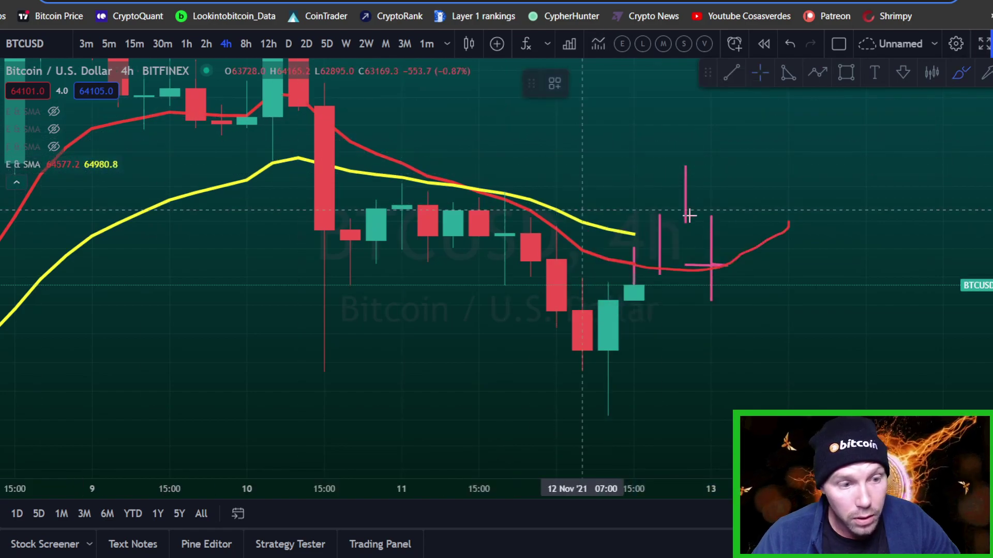
Step: Brush the yellow average's continuation as a flat line that rises past the crossover, and colour it yellow
mouse_move(635, 233)
left_mouse_down()
mouse_move(735, 236)
mouse_move(840, 214)
left_mouse_up()
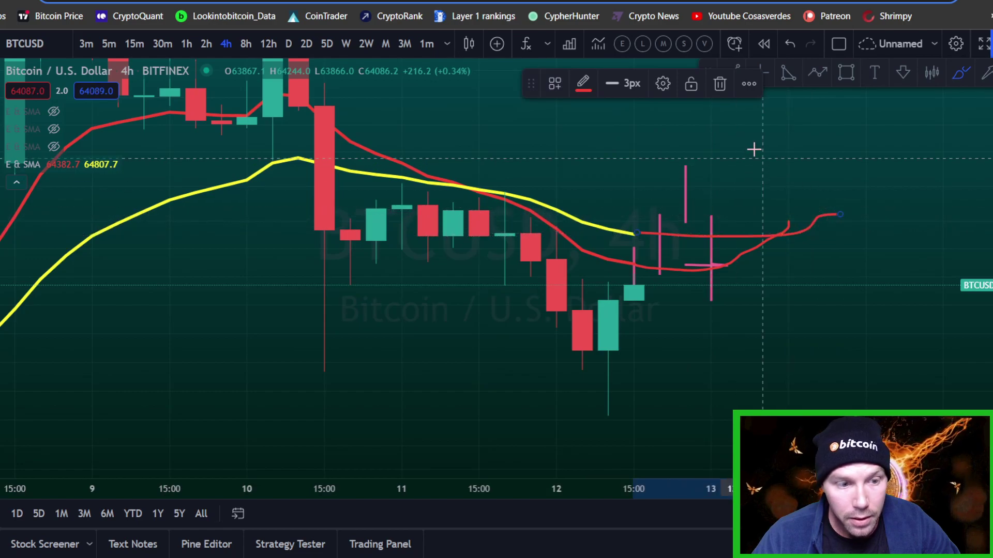
left_click(584, 83)
left_click(619, 134)
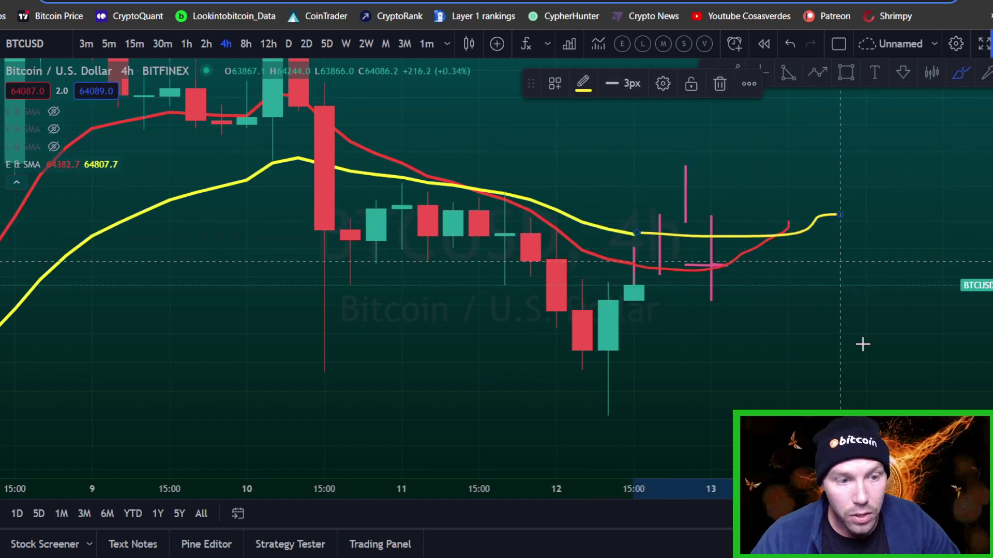
Step: Lower the third vertical pink stroke slightly and nudge the fourth one up
left_click(728, 328)
left_click(698, 268)
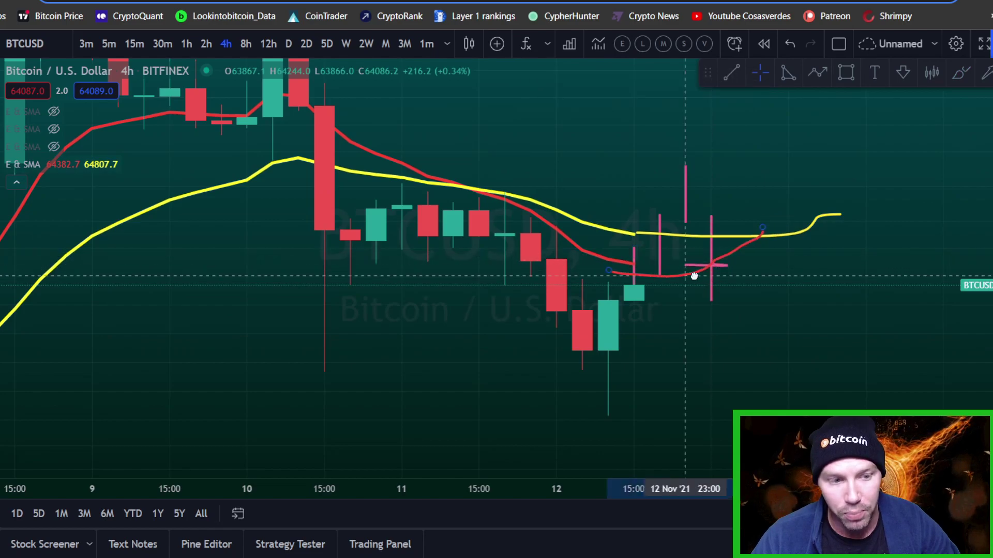
left_click_drag(686, 190, 685, 212)
left_click(758, 326)
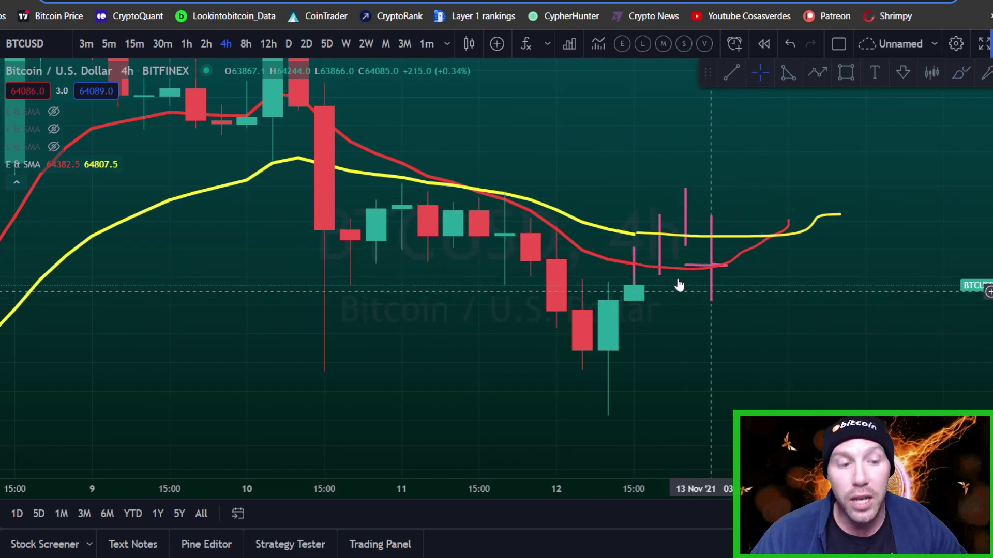
mouse_move(712, 293)
left_mouse_down()
mouse_move(712, 255)
mouse_move(715, 282)
left_mouse_up()
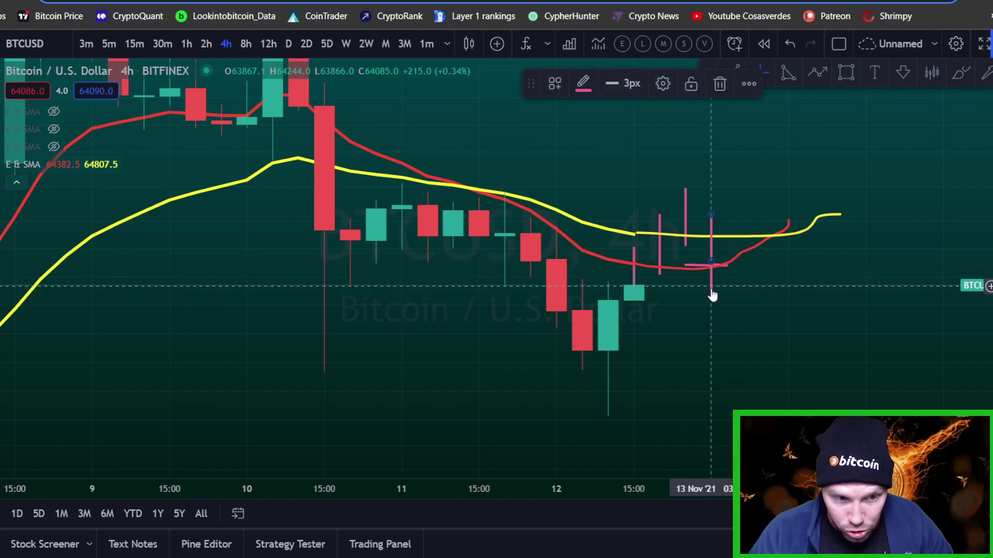
Step: Circle the lower end of the fourth vertical stroke and colour the circle pink
left_click(737, 243)
mouse_move(734, 280)
left_mouse_down()
mouse_move(761, 261)
mouse_move(689, 297)
left_mouse_up()
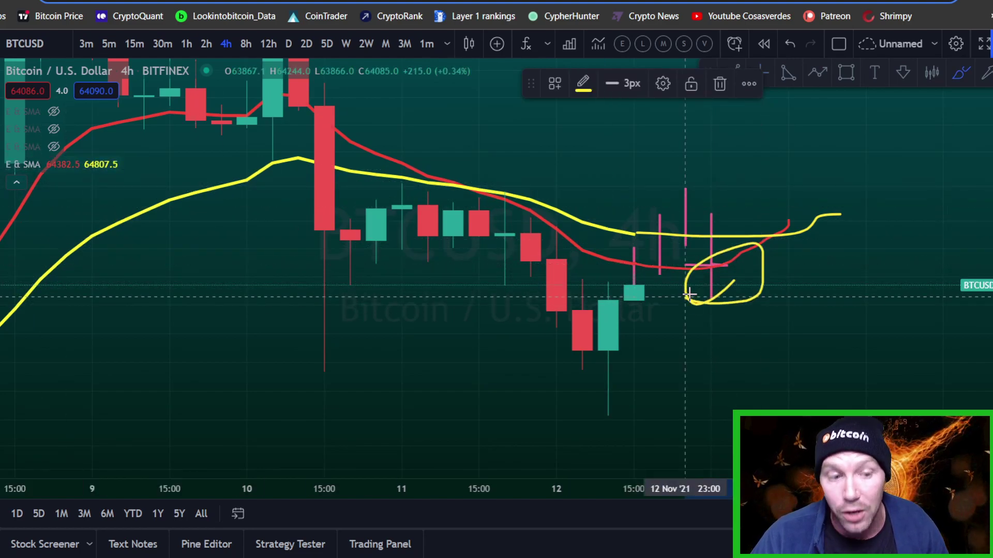
left_click(581, 85)
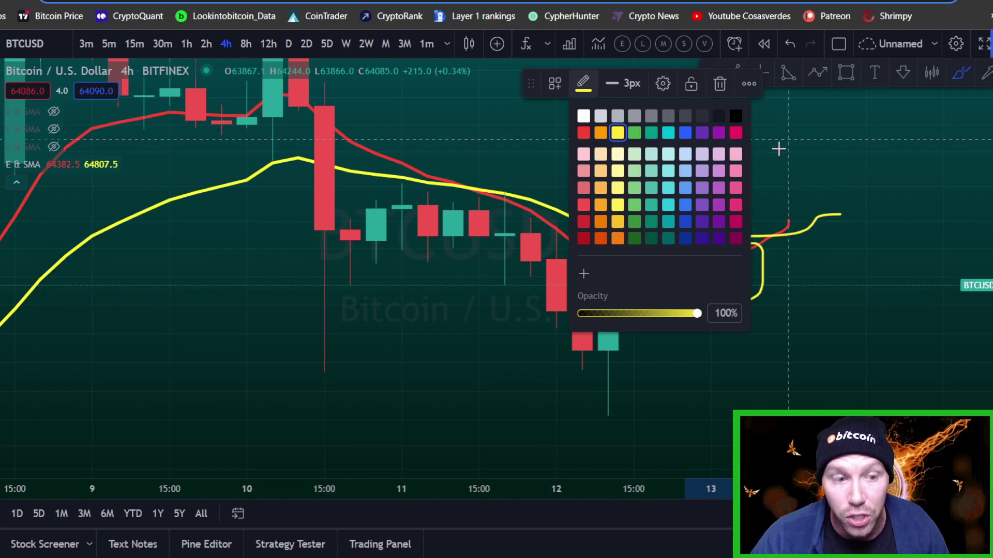
left_click(739, 189)
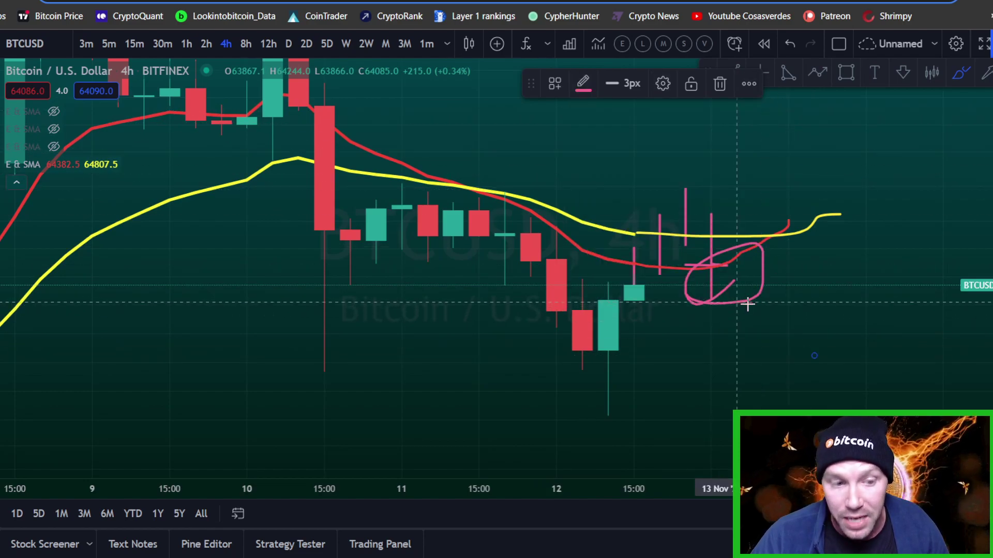
Step: Delete the pink circle around the lower end of the fourth stroke and clear the stray brush dot
left_click(769, 324)
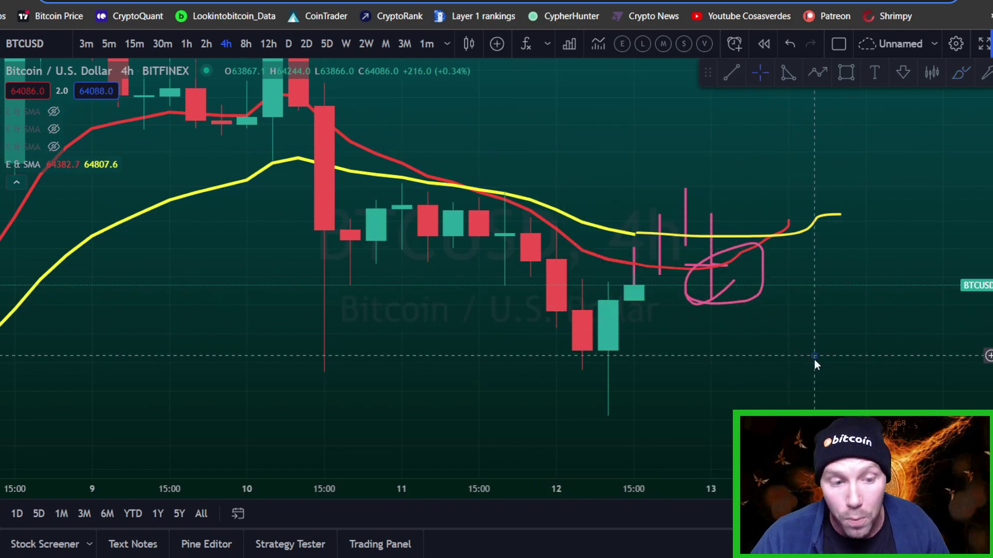
left_click(814, 356)
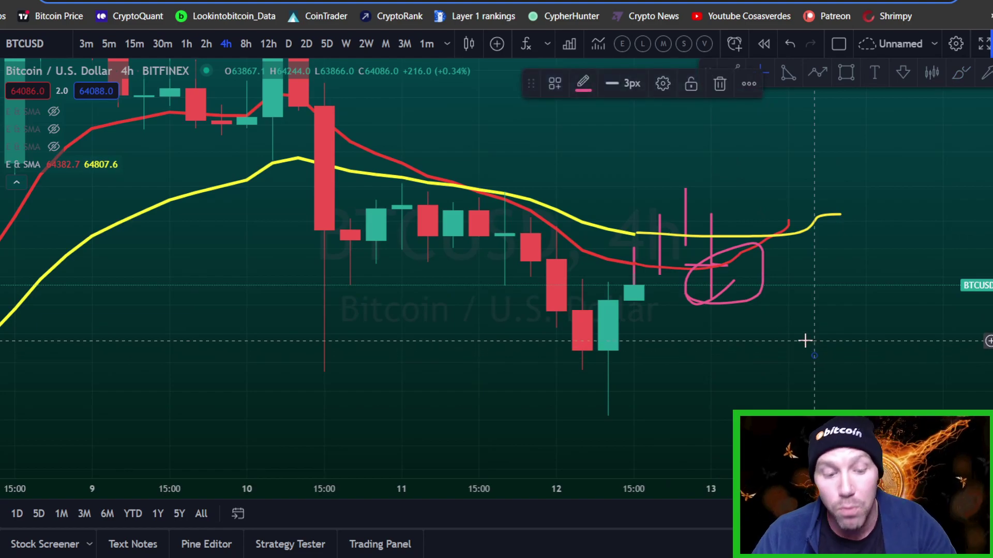
left_click(742, 309)
left_click(743, 305)
key("Delete")
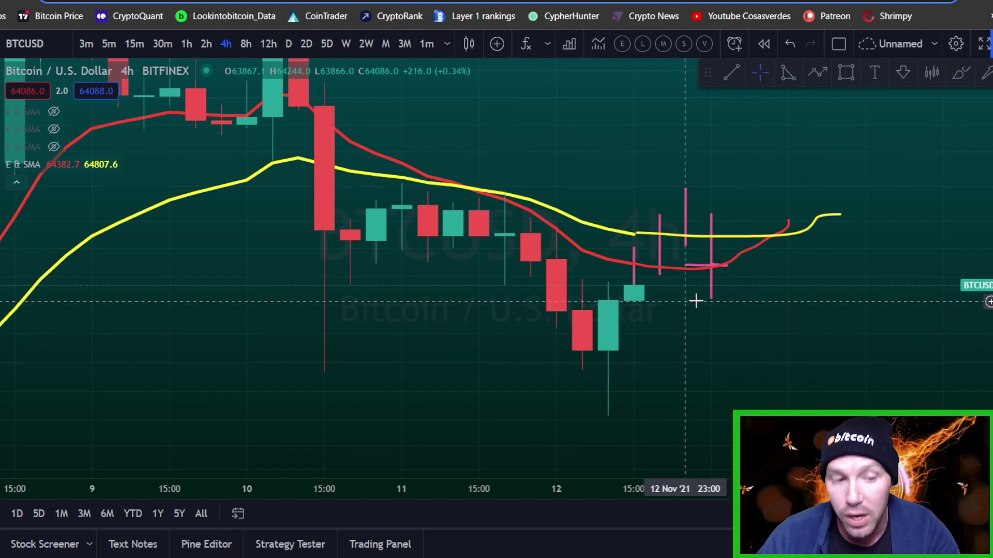
Step: Delete the short horizontal pink mark crossing the fourth vertical stroke, keeping the red projected average
left_click(719, 266)
key("Delete")
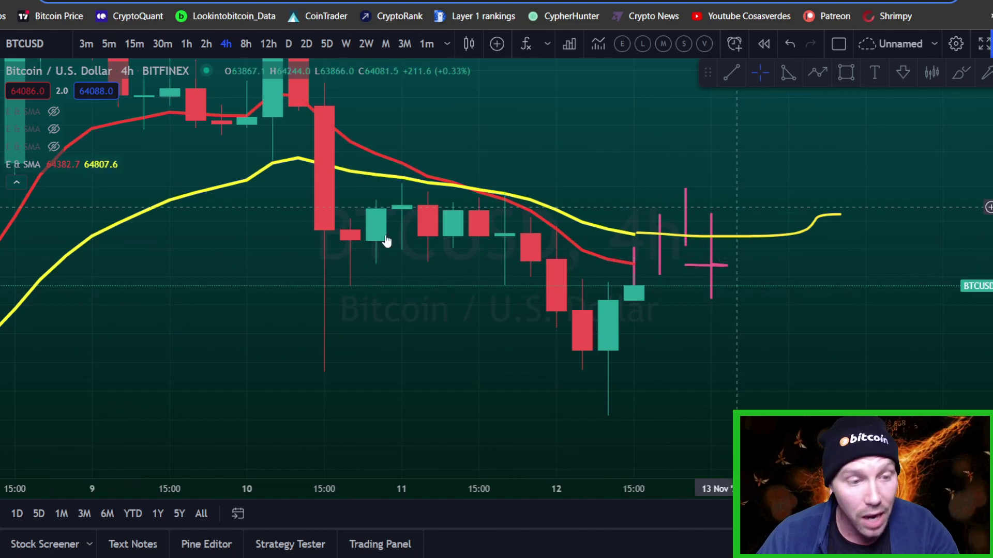
key("ctrl+z")
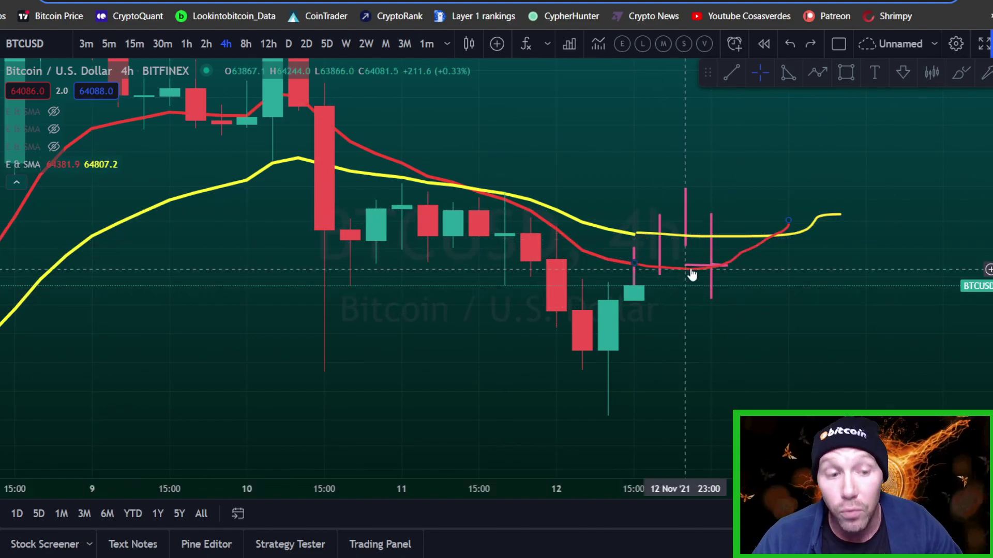
left_click(693, 267)
key("Delete")
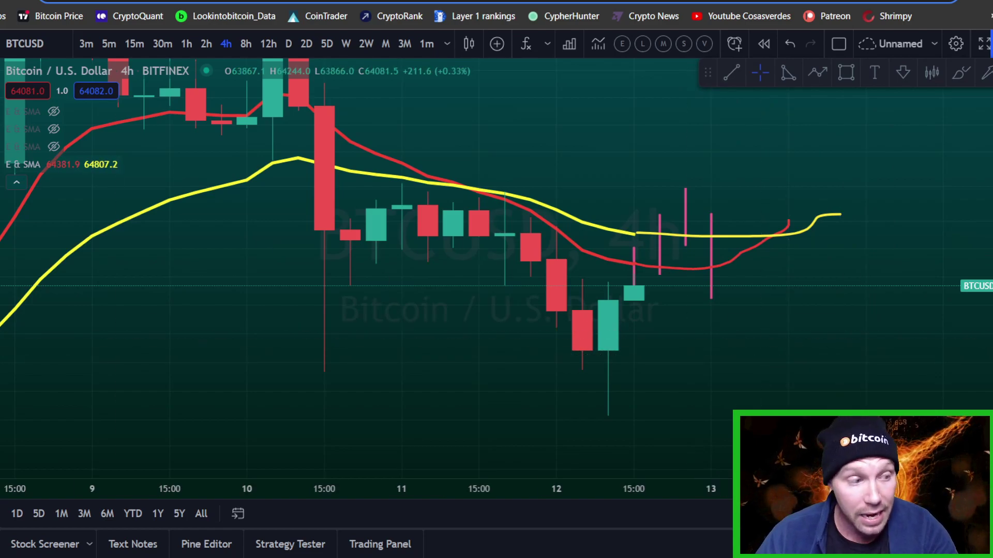
Step: Brush pink rise-and-fall paths and a steep rally path around the projected crossover, and undo them all
mouse_move(610, 300)
left_mouse_down()
mouse_move(731, 279)
mouse_move(712, 393)
left_mouse_up()
mouse_move(688, 287)
left_mouse_down()
mouse_move(866, 89)
mouse_move(918, 213)
left_mouse_up()
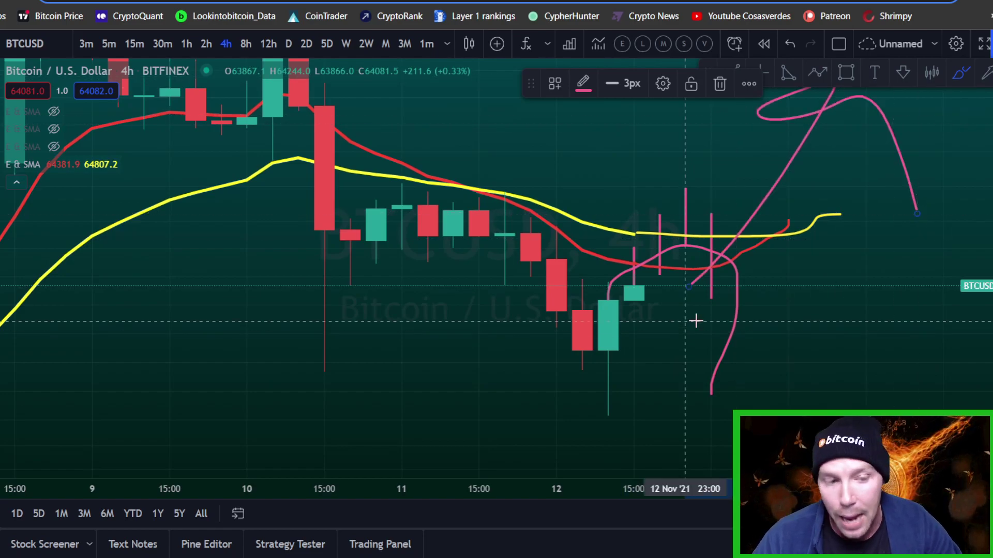
key("ctrl+z")
key("ctrl+z")
mouse_move(737, 290)
left_mouse_down()
mouse_move(791, 140)
mouse_move(848, 210)
left_mouse_up()
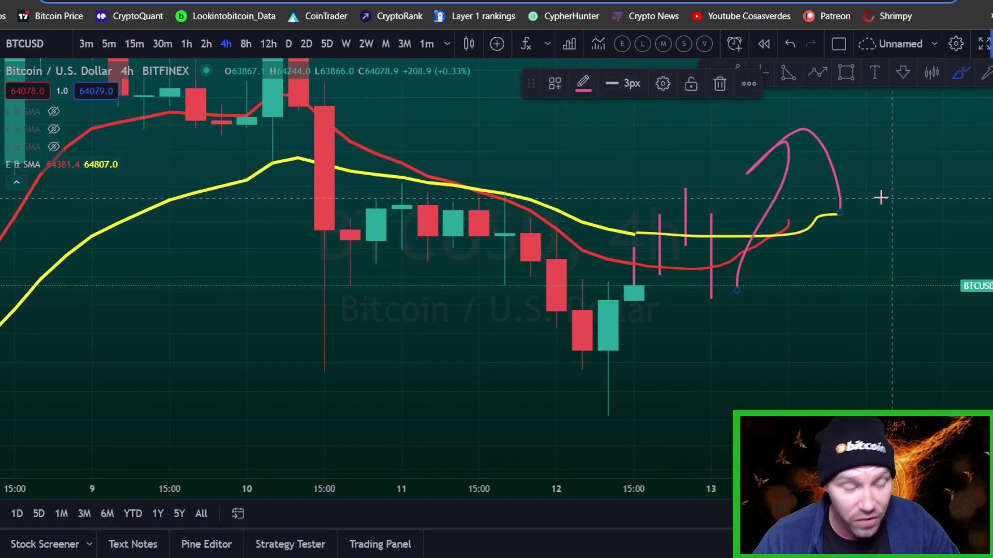
key("ctrl+z")
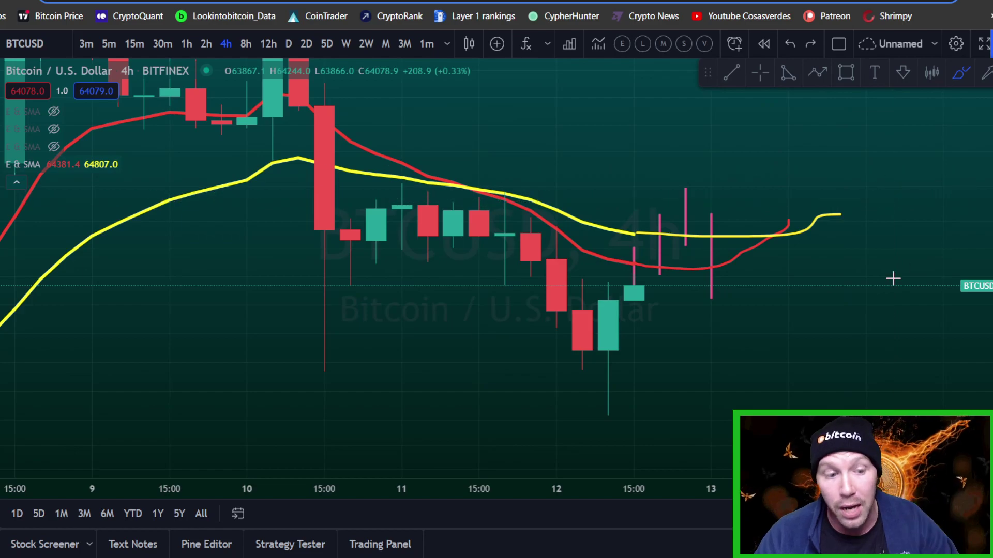
Step: Brush two pink arcs rising and falling below the latest candles, circle the top of the projected strokes, and undo the circle
left_click_drag(607, 385, 634, 329)
left_click_drag(736, 344, 763, 395)
left_click_drag(608, 406, 841, 469)
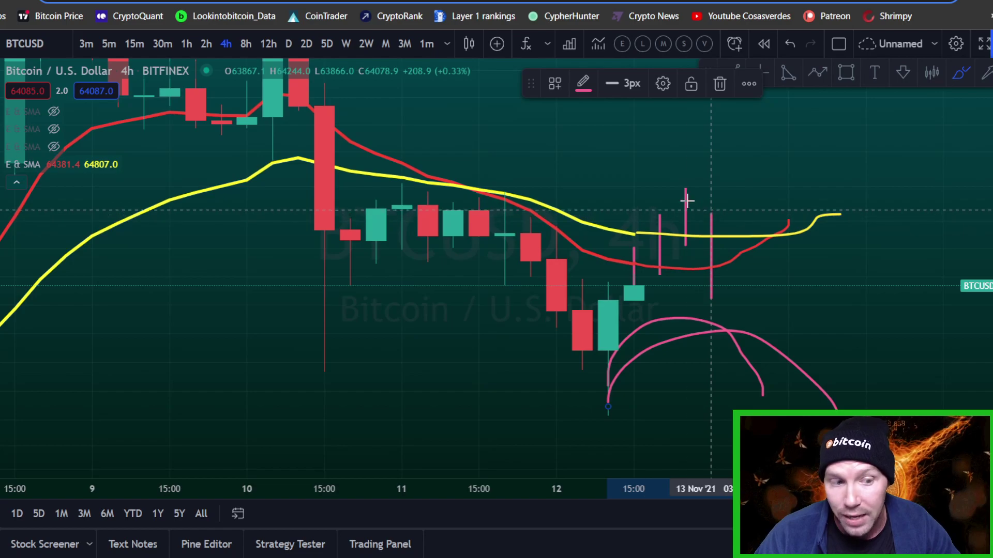
left_click_drag(621, 204, 646, 248)
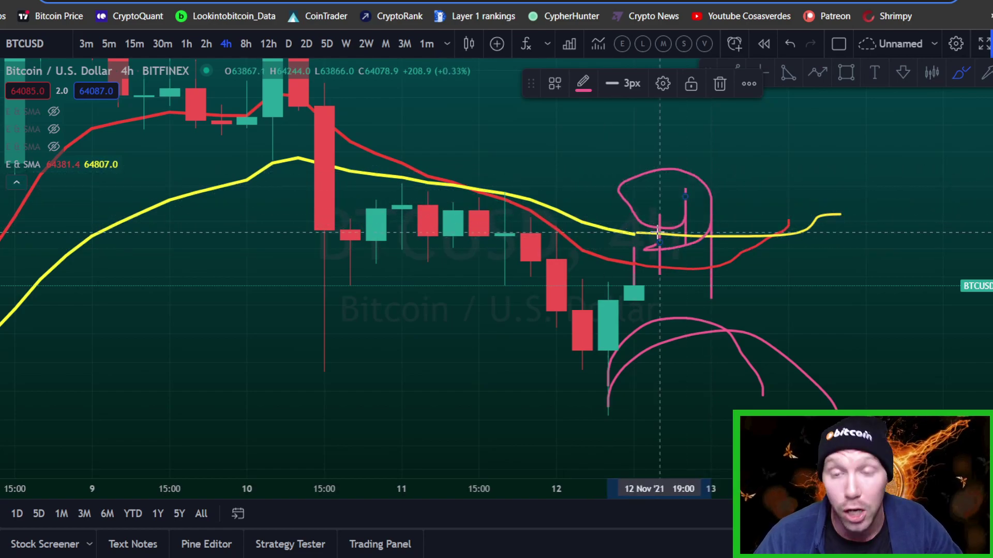
key("ctrl+z")
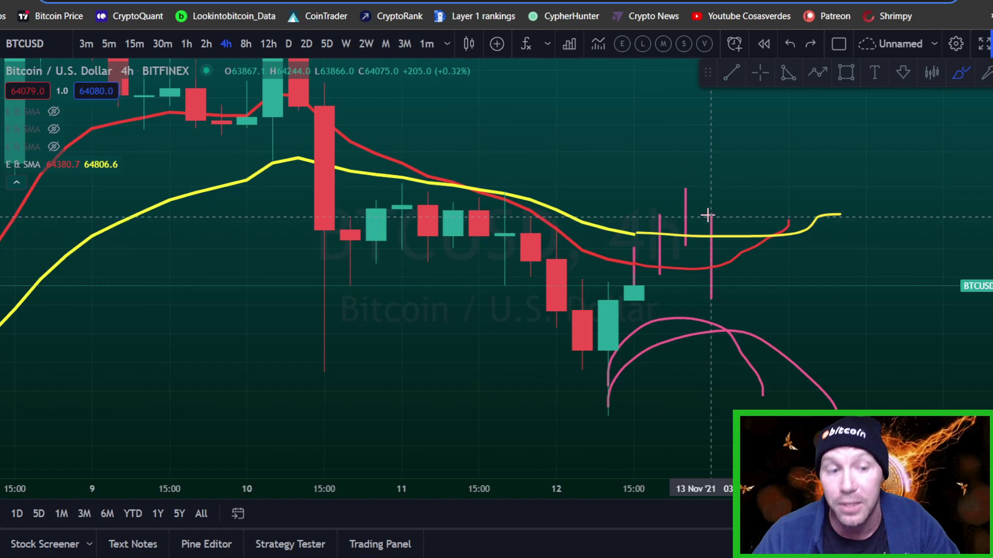
Step: Brush a horizontal mark and a rally path from the fourth stroke, and undo them together with the two arcs below the candles
left_click_drag(712, 209, 711, 212)
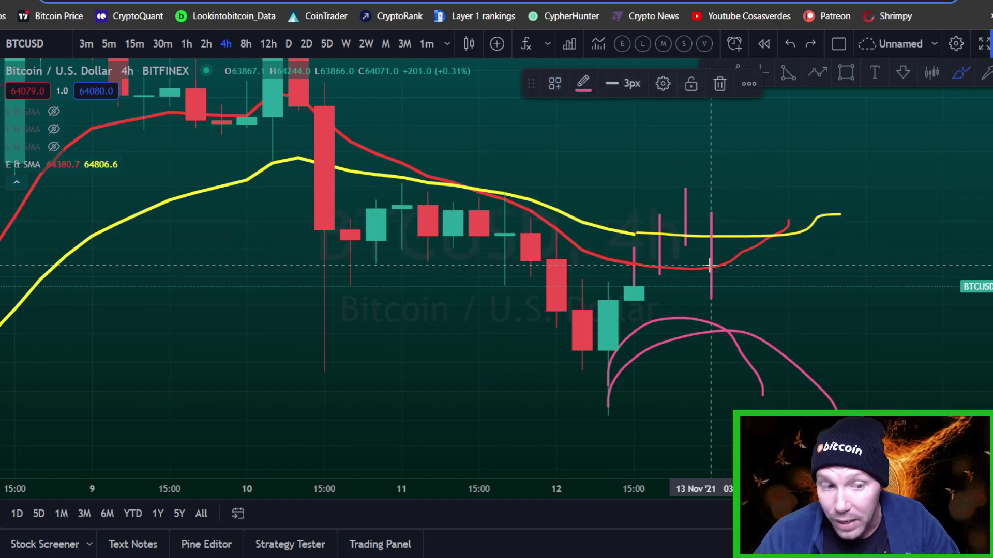
mouse_move(711, 262)
left_mouse_down()
mouse_move(696, 261)
mouse_move(732, 260)
mouse_move(682, 259)
mouse_move(798, 178)
left_mouse_up()
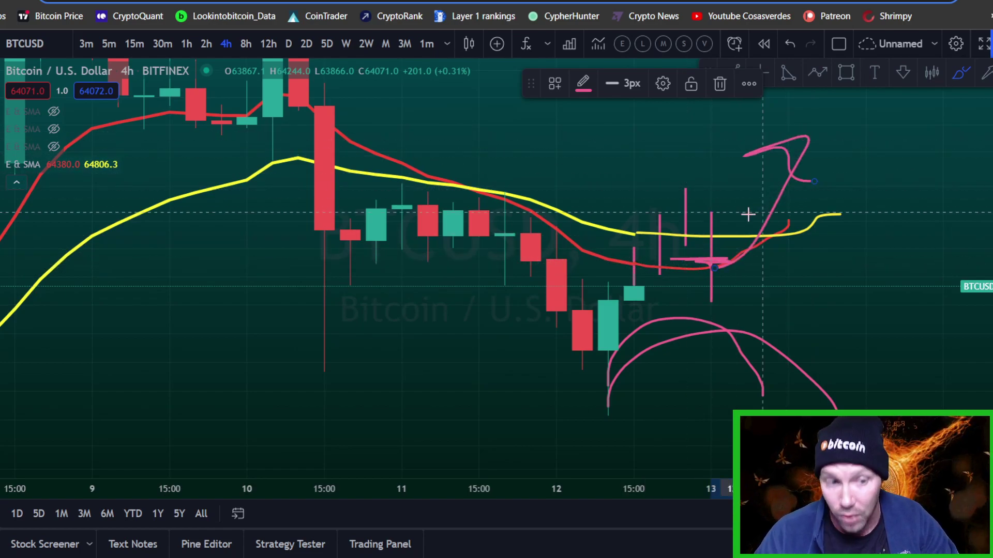
key("ctrl+z")
key("ctrl+z")
key("ctrl+z")
key("ctrl+z")
key("ctrl+y")
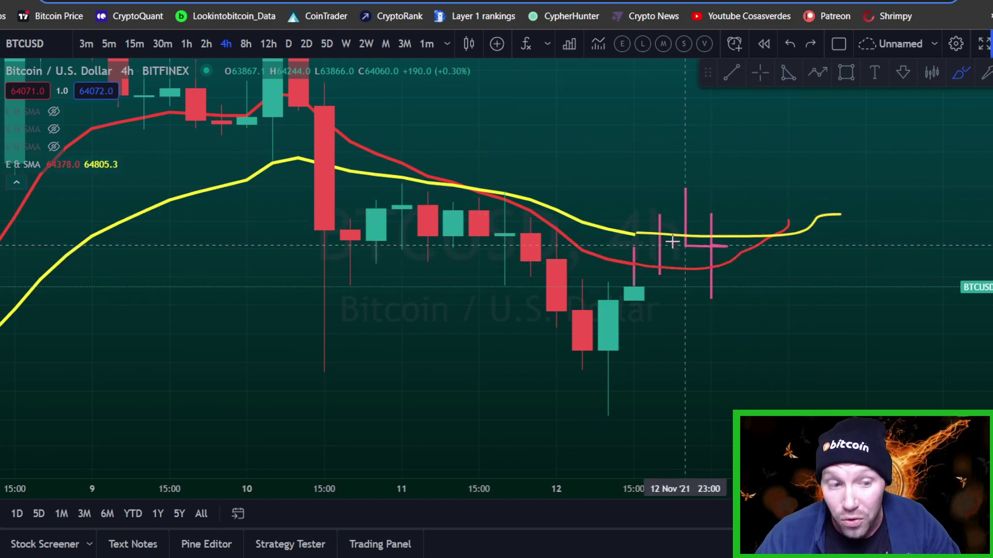
Step: Brush a flat horizontal pink mark across the top of the first vertical stroke, between the two averages
mouse_move(645, 250)
left_mouse_down()
mouse_move(655, 248)
mouse_move(621, 254)
left_mouse_up()
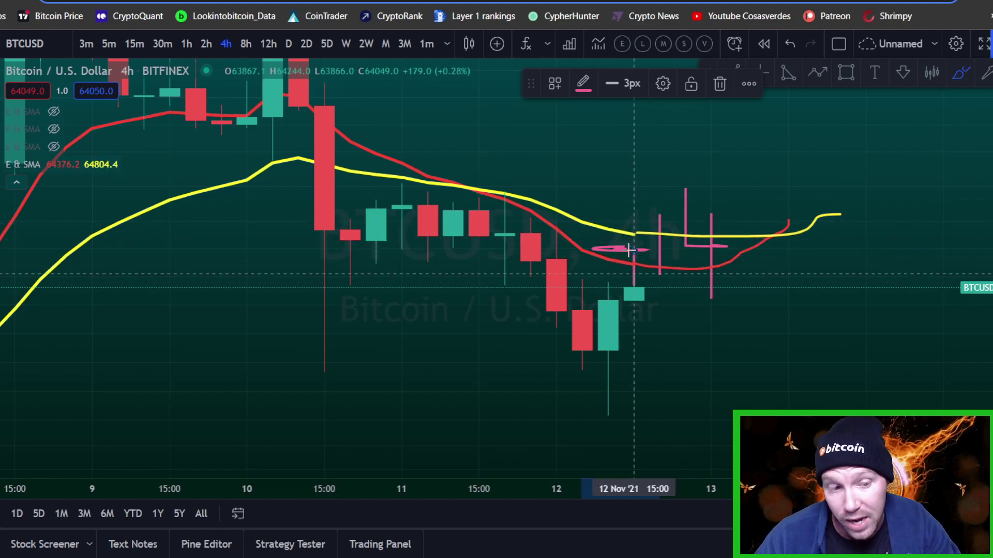
Step: Undo the flat mark, try brushing a flat mark across the second stroke and pink strokes around the projected crossover, and undo them
key("ctrl+z")
mouse_move(659, 215)
left_mouse_down()
mouse_move(698, 219)
mouse_move(619, 219)
left_mouse_up()
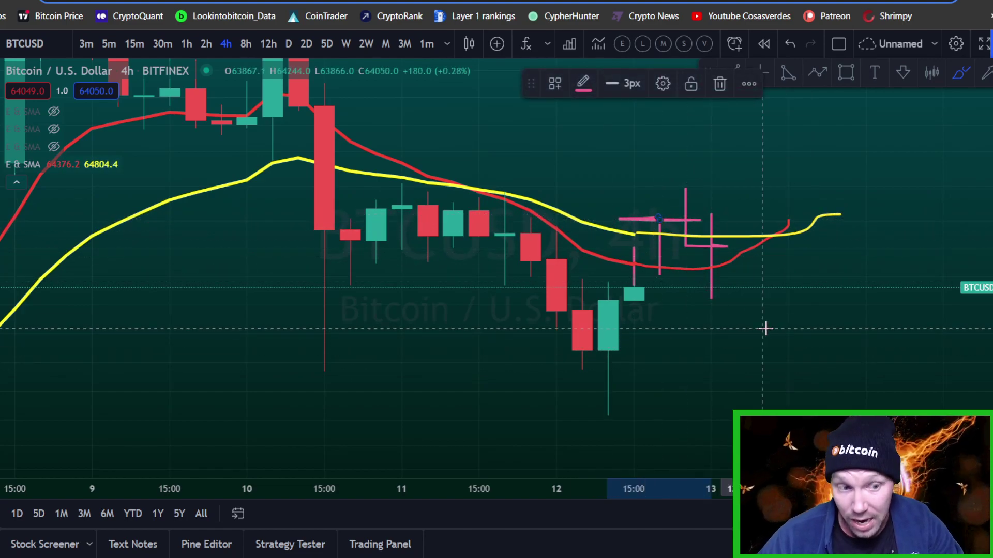
key("ctrl+z")
mouse_move(770, 234)
left_mouse_down()
mouse_move(815, 244)
mouse_move(722, 210)
mouse_move(715, 255)
mouse_move(702, 247)
mouse_move(786, 204)
mouse_move(715, 275)
left_mouse_up()
key("ctrl+z")
key("ctrl+z")
left_click_drag(797, 242, 724, 279)
key("ctrl+z")
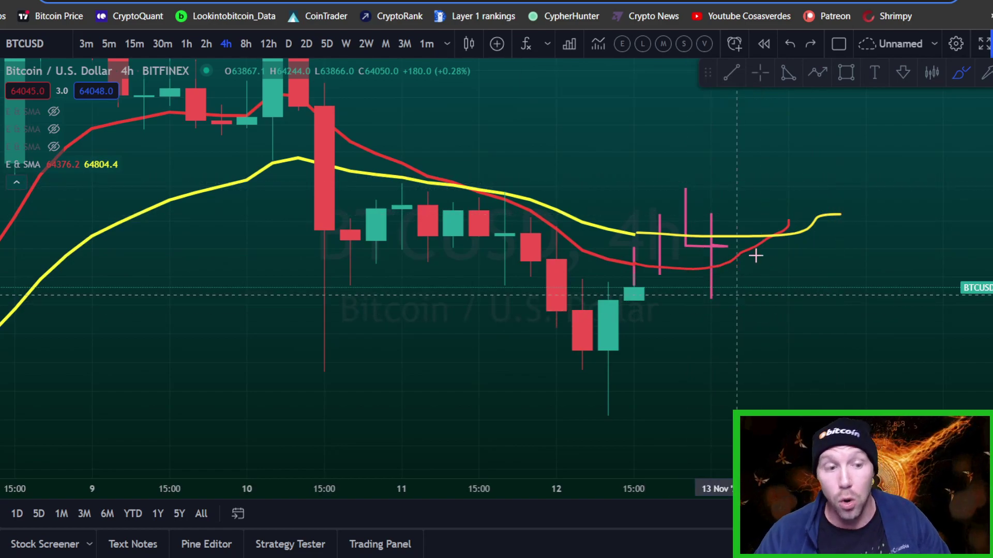
Step: Circle the first projected stroke and the tops of the middle strokes in pink, undoing each circle
mouse_move(633, 252)
left_mouse_down()
mouse_move(609, 243)
mouse_move(616, 280)
left_mouse_up()
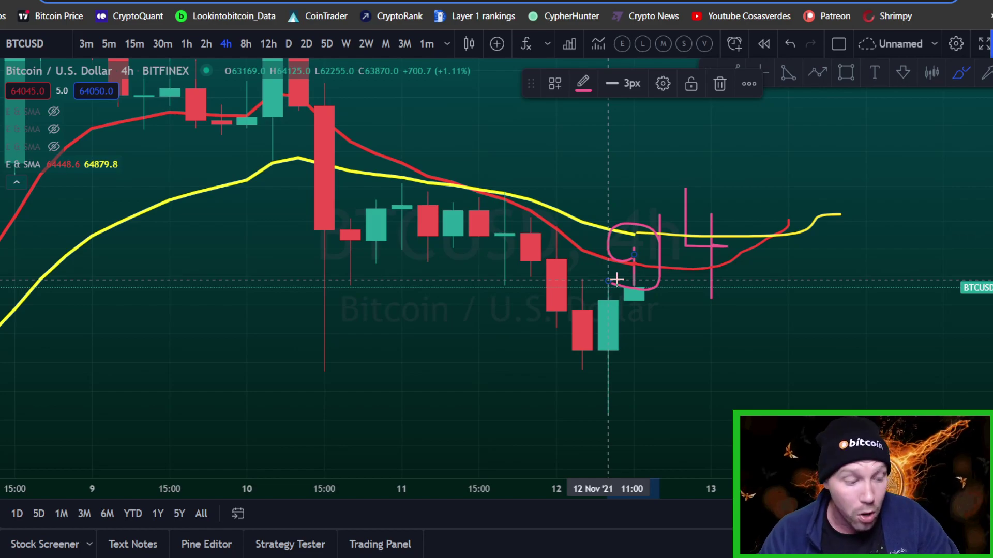
key("ctrl+z")
mouse_move(655, 254)
left_mouse_down()
mouse_move(654, 207)
mouse_move(615, 257)
left_mouse_up()
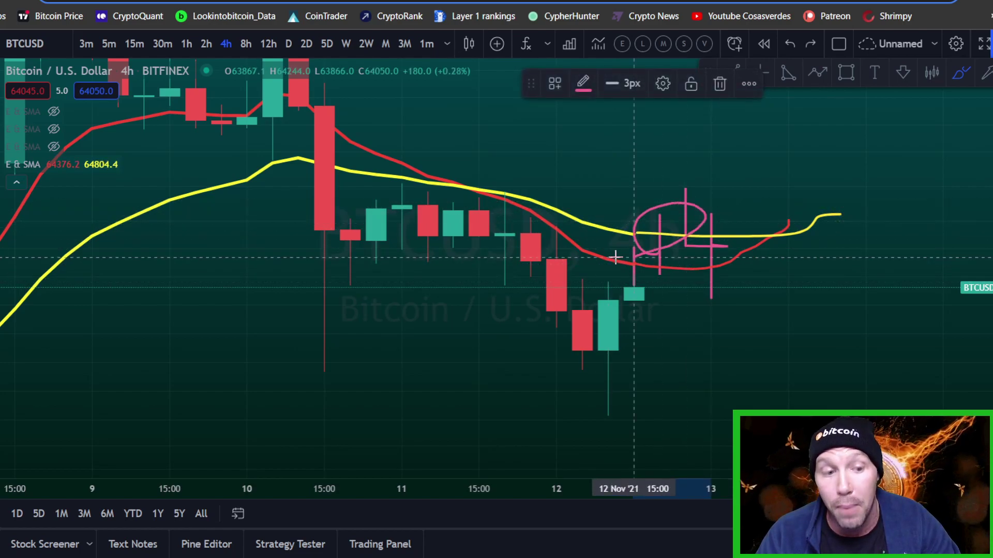
key("ctrl+z")
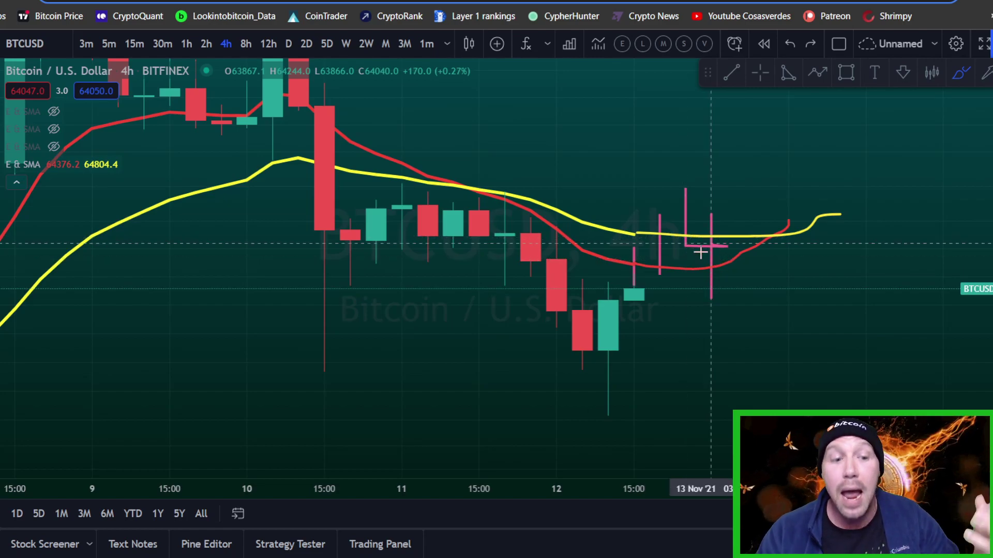
left_click(1, 156)
left_click(31, 157)
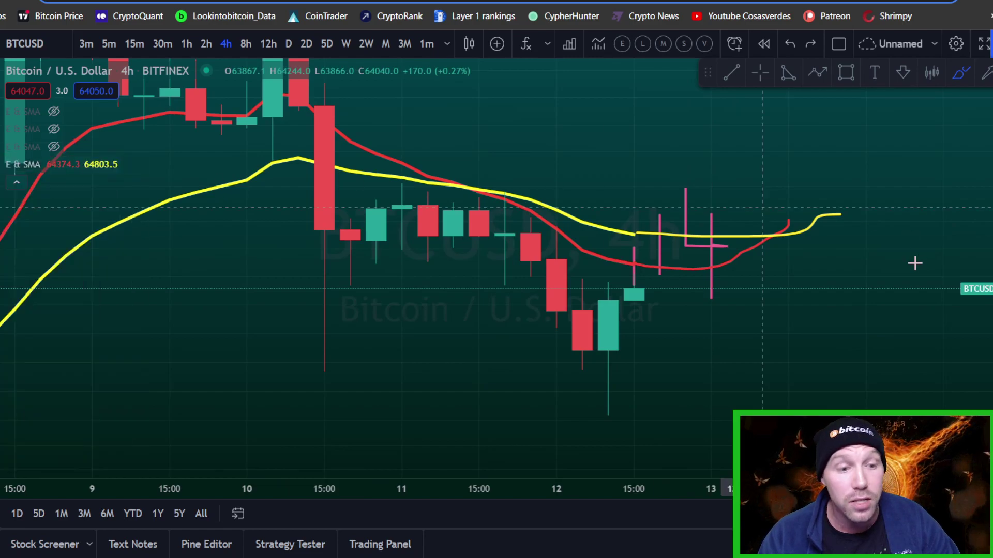
Step: Circle the projected crossover, brush looping paths around it plus a baseline and arc below the candles, and undo these strokes
mouse_move(755, 256)
left_mouse_down()
mouse_move(786, 267)
mouse_move(793, 242)
left_mouse_up()
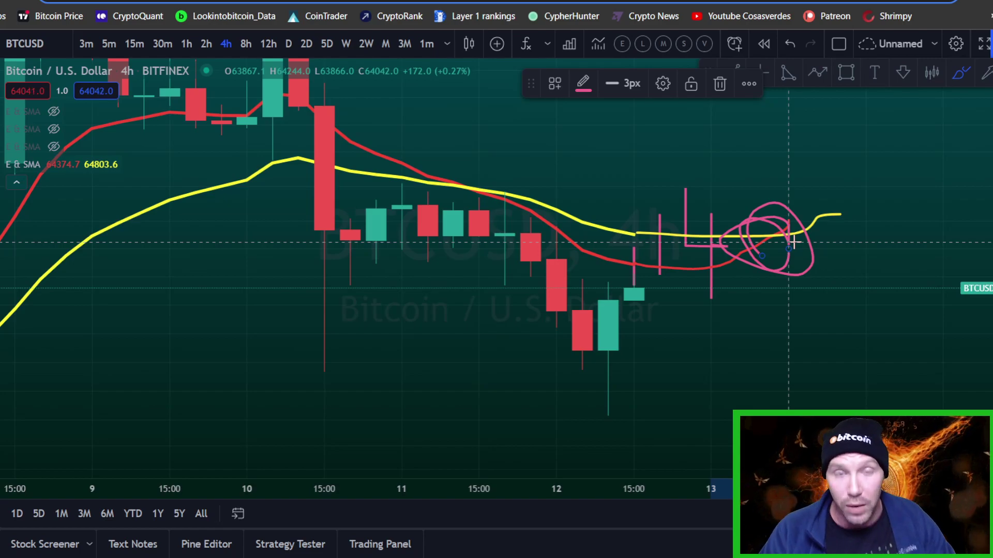
mouse_move(887, 185)
left_mouse_down()
mouse_move(760, 125)
mouse_move(756, 222)
mouse_move(787, 191)
left_mouse_up()
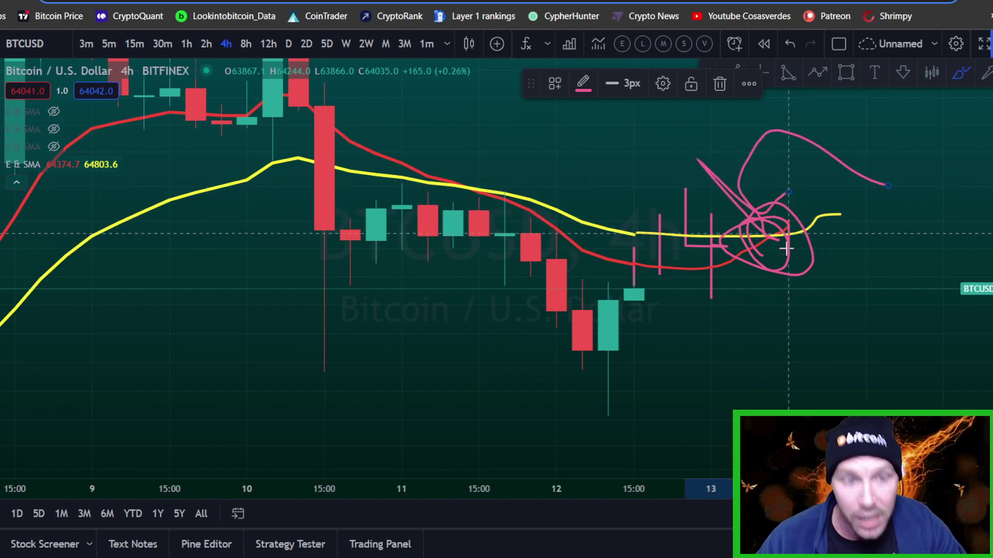
left_click_drag(559, 416, 842, 415)
mouse_move(631, 405)
left_mouse_down()
mouse_move(858, 348)
mouse_move(892, 448)
left_mouse_up()
left_click_drag(840, 249, 817, 261)
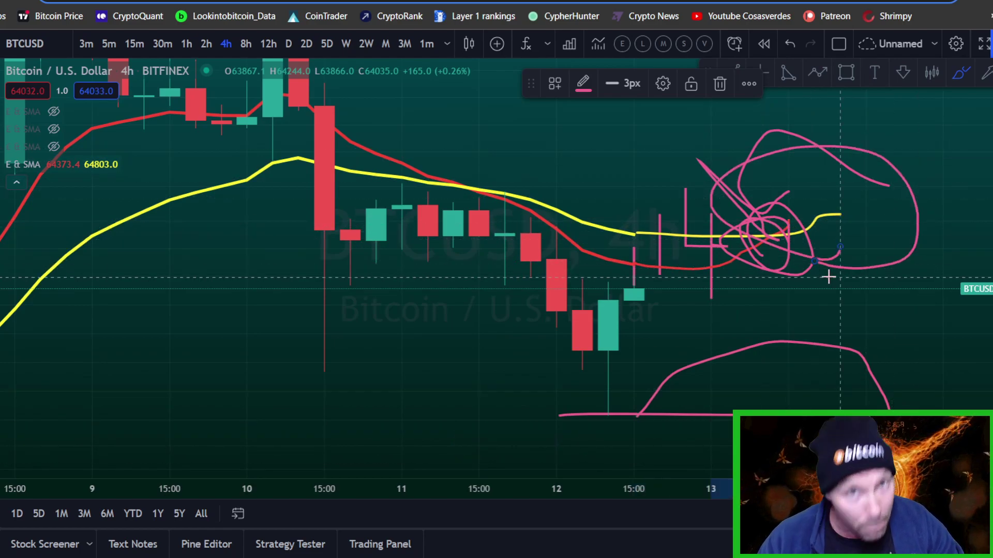
key("ctrl+z")
key("ctrl+z")
key("ctrl+z")
key("ctrl+z")
key("ctrl+z")
key("ctrl+z")
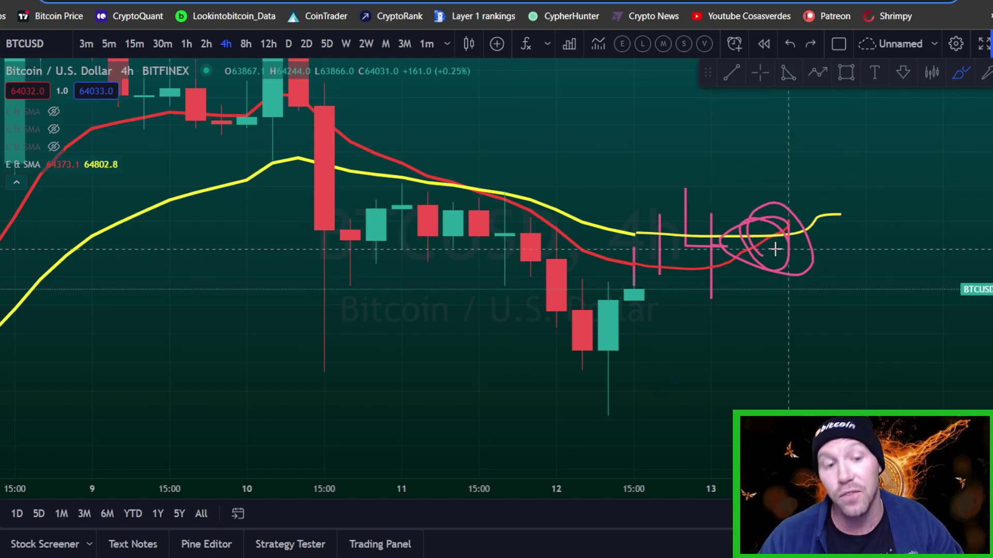
Step: Circle the lower part of the fourth projected stroke, brush two rally paths from the latest candles, and undo the paths
left_click_drag(734, 282, 688, 261)
left_click_drag(610, 296, 685, 150)
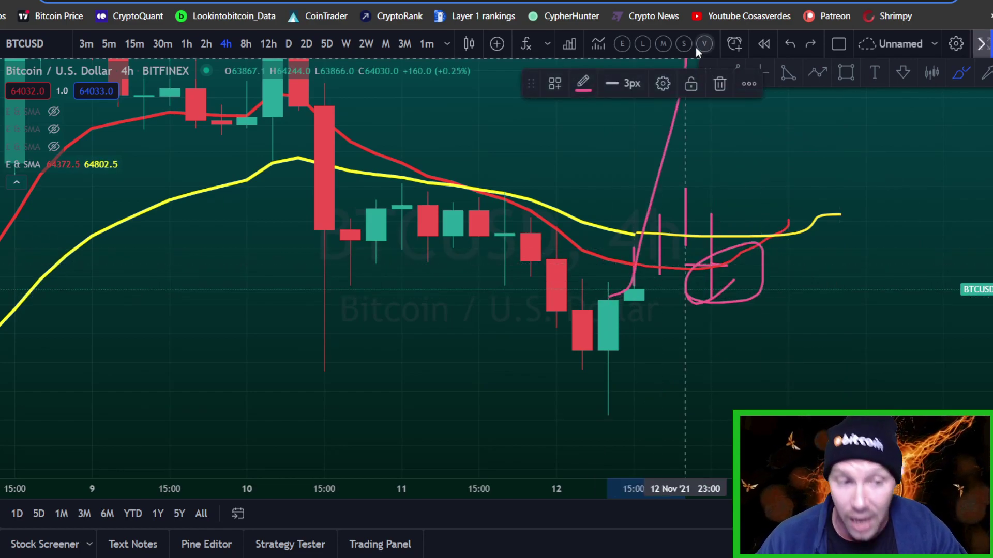
mouse_move(622, 311)
left_mouse_down()
mouse_move(685, 174)
mouse_move(714, 252)
mouse_move(749, 255)
mouse_move(683, 262)
mouse_move(672, 254)
left_mouse_up()
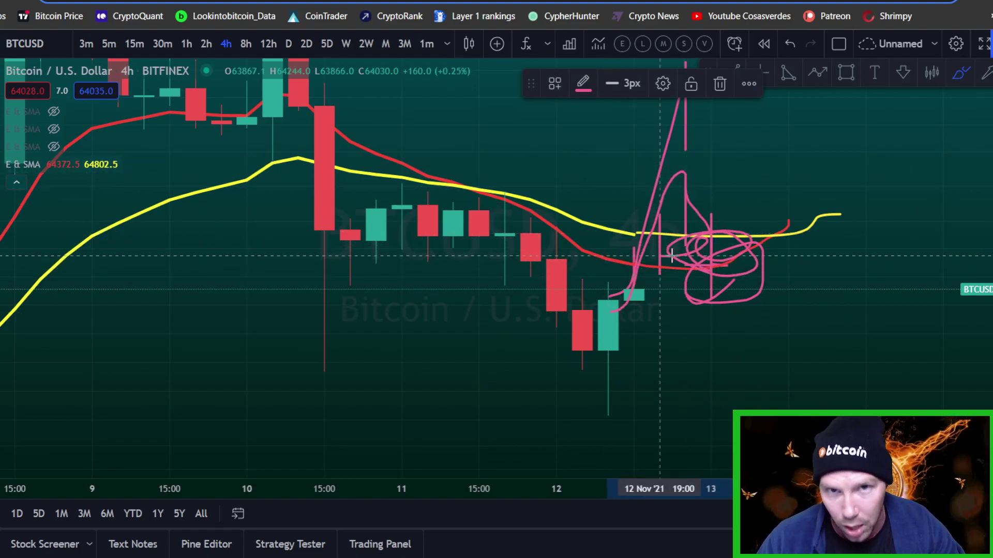
key("ctrl+z")
key("ctrl+z")
key("ctrl+z")
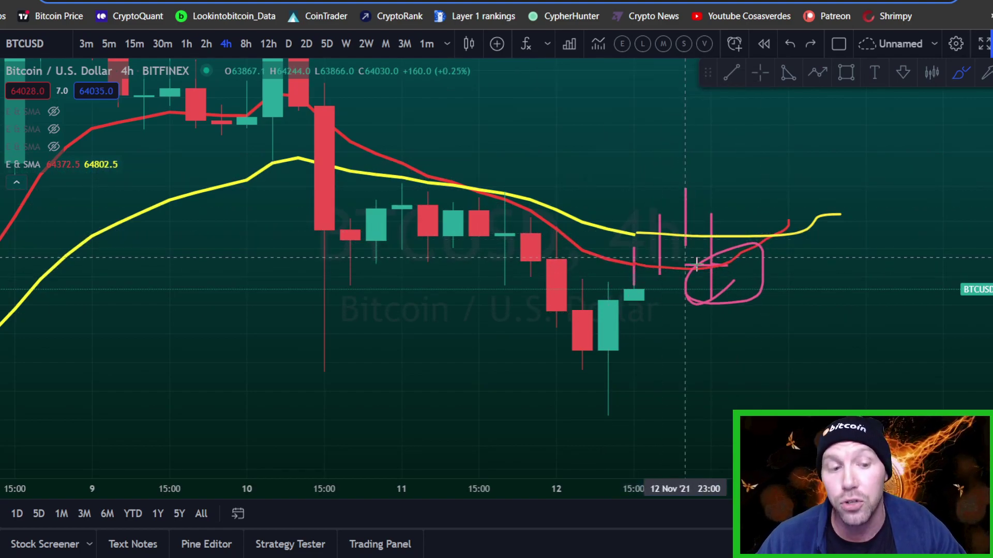
Step: Try two pink strokes just after the projected crossover, undo both, and stop brushing
left_click_drag(762, 272, 810, 259)
mouse_move(889, 255)
left_mouse_down()
mouse_move(763, 248)
mouse_move(782, 237)
left_mouse_up()
key("ctrl+z")
key("ctrl+z")
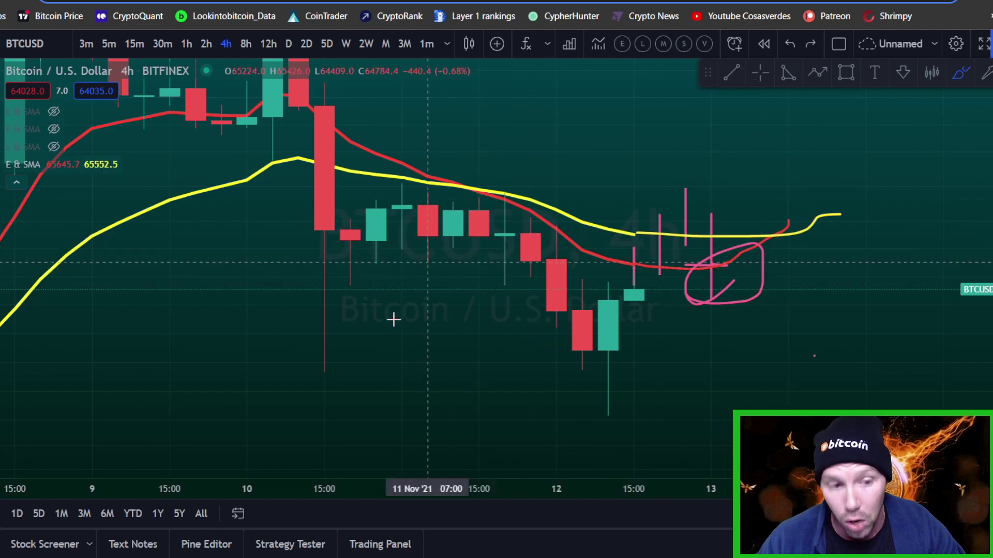
key("Escape")
Step: Hide the BTCUSD candles so only the two moving averages show over late October and early November
left_click_drag(589, 337, 760, 307)
scroll(651, 320, "down", 3)
left_click_drag(987, 184, 988, 323)
left_click_drag(586, 349, 898, 263)
scroll(899, 263, "down", 2)
scroll(899, 263, "down", 1)
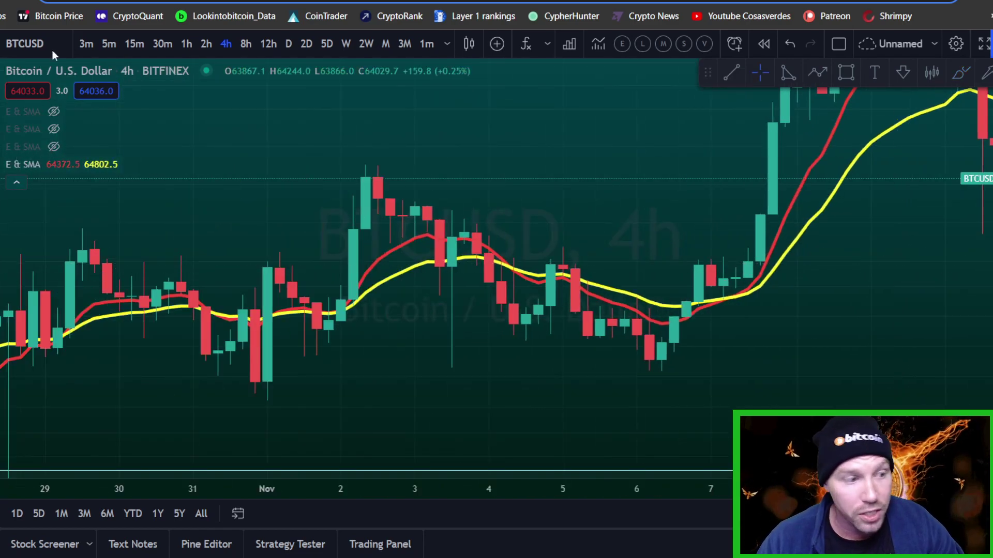
left_click(221, 70)
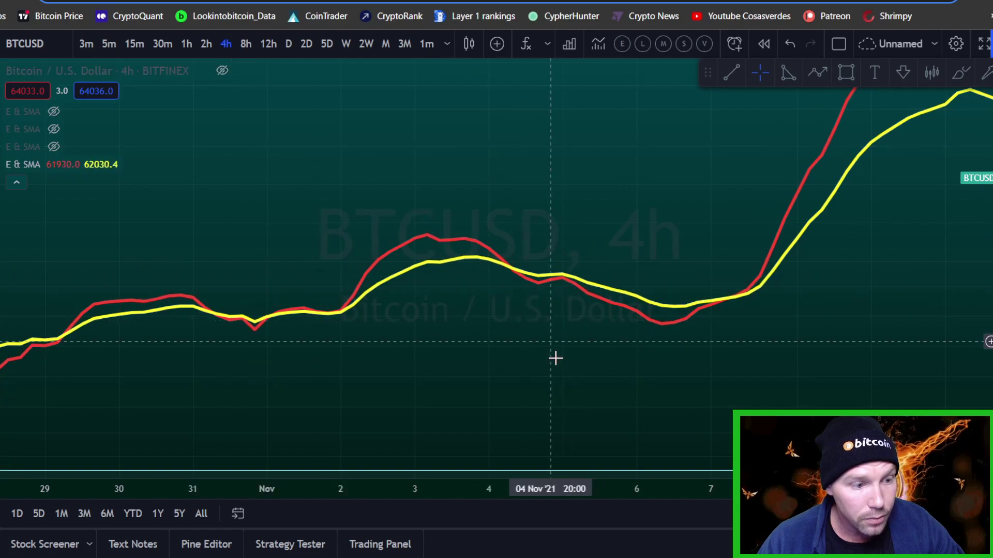
Step: Brush a circle around the crossover of the averages near 25 October and colour it pink
scroll(547, 326, "down", 5)
left_click_drag(362, 149, 540, 161)
left_click(1, 129)
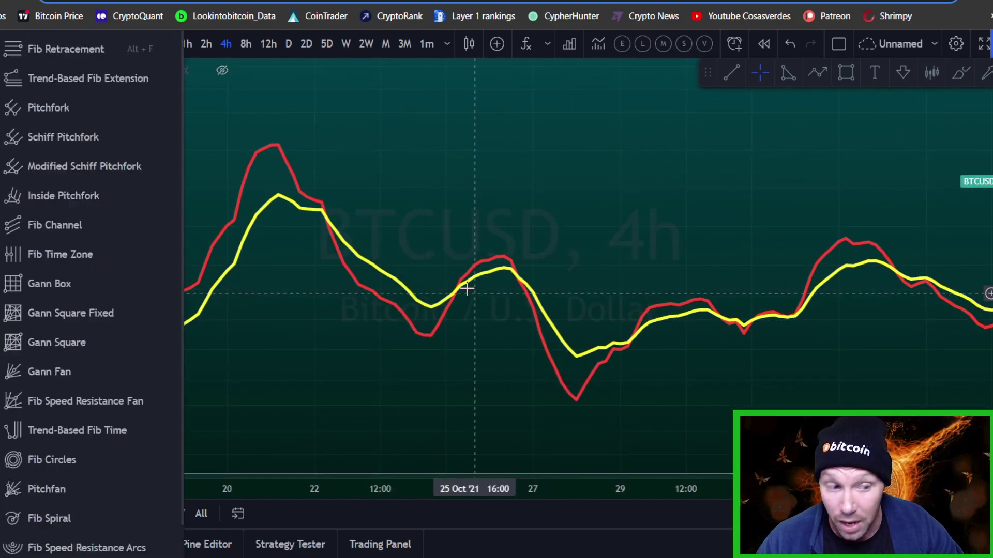
left_click(952, 80)
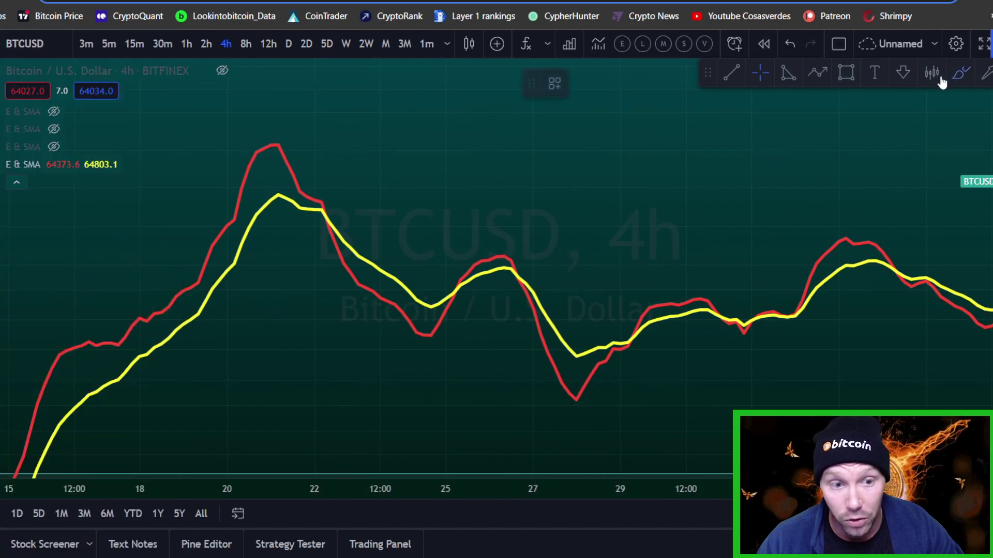
mouse_move(487, 293)
left_mouse_down()
mouse_move(440, 310)
mouse_move(459, 297)
left_mouse_up()
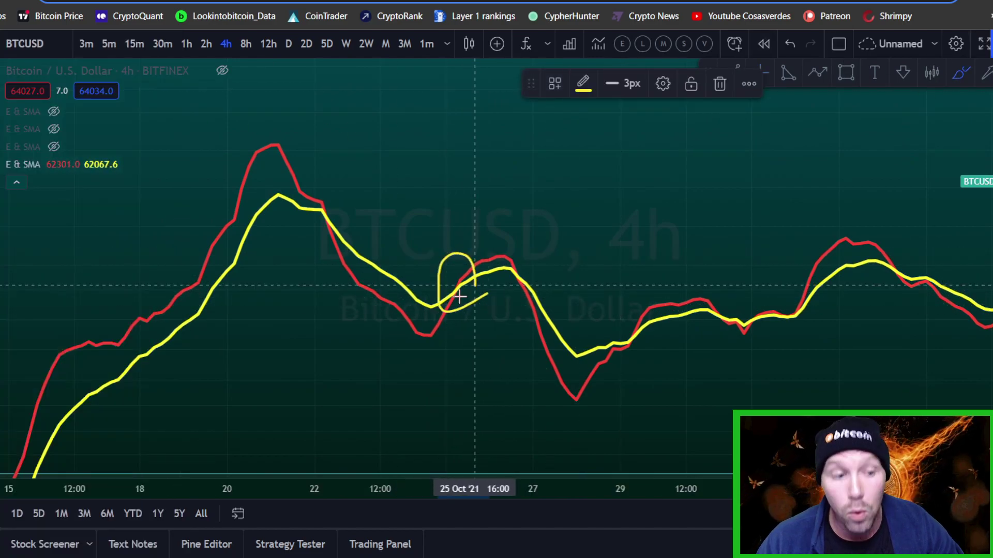
left_click(581, 87)
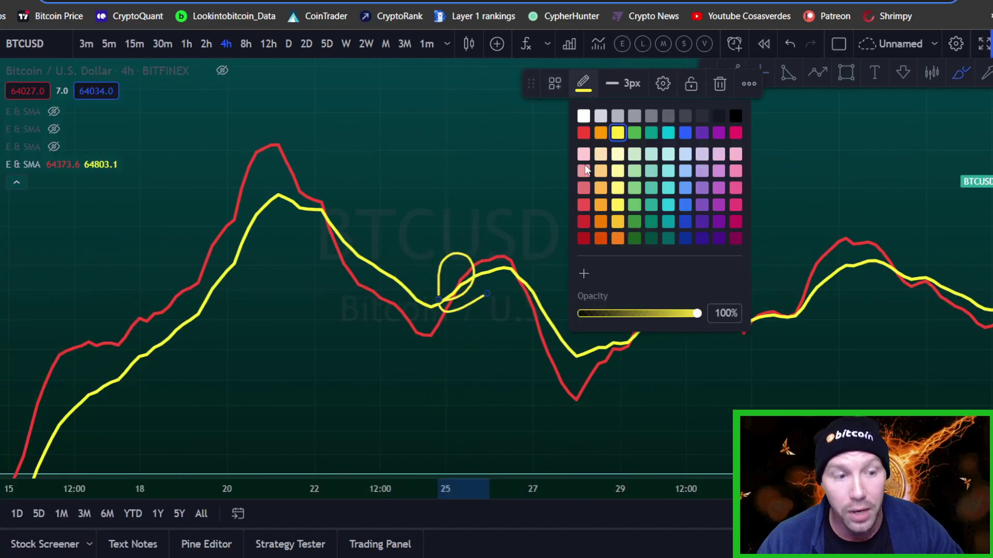
left_click(732, 189)
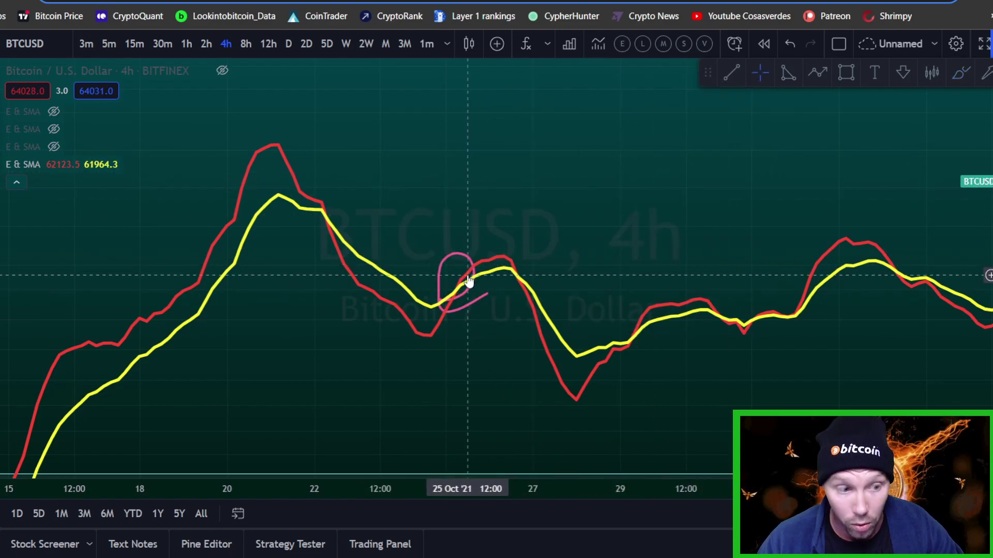
Step: Move the pink circle onto the averages around 3 November and show the candles again
mouse_move(472, 278)
left_mouse_down()
mouse_move(603, 296)
mouse_move(653, 333)
mouse_move(594, 393)
mouse_move(616, 355)
mouse_move(719, 299)
mouse_move(764, 317)
mouse_move(716, 337)
mouse_move(738, 320)
mouse_move(758, 364)
mouse_move(781, 350)
mouse_move(785, 328)
mouse_move(876, 280)
left_mouse_up()
left_click_drag(896, 346, 705, 344)
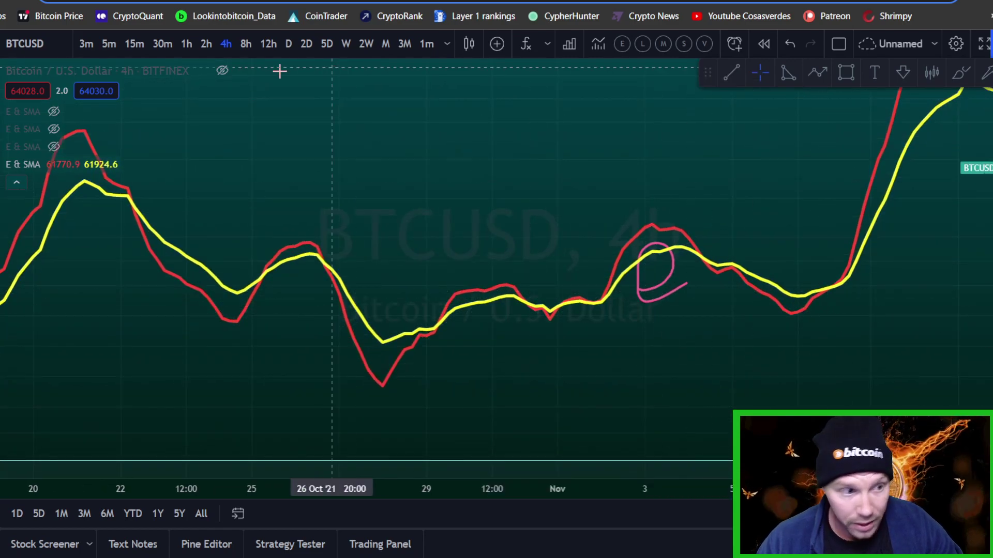
left_click(222, 72)
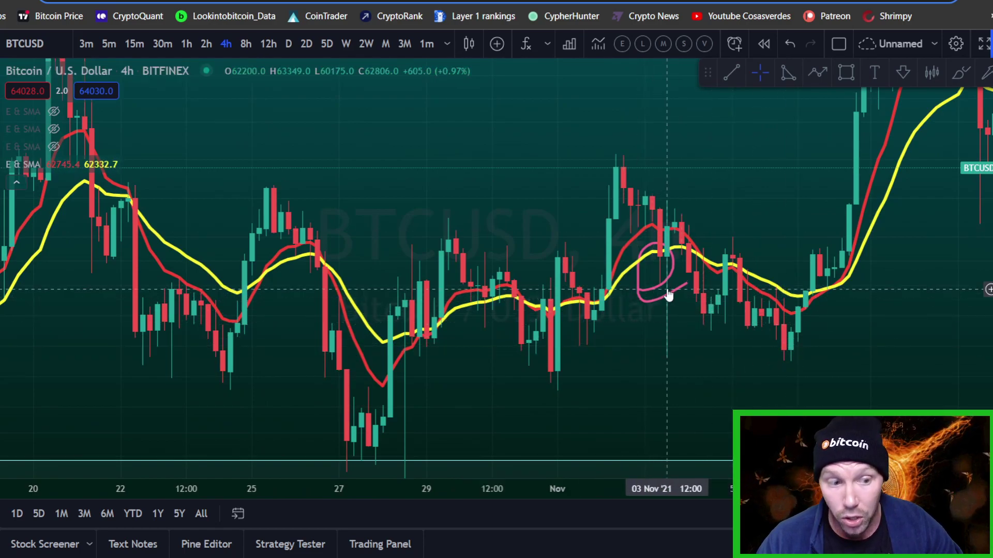
Step: Move the circle to the averages around 6 November, hide the candles, and move it back to the crossover around 2 November
left_click_drag(656, 294, 787, 303)
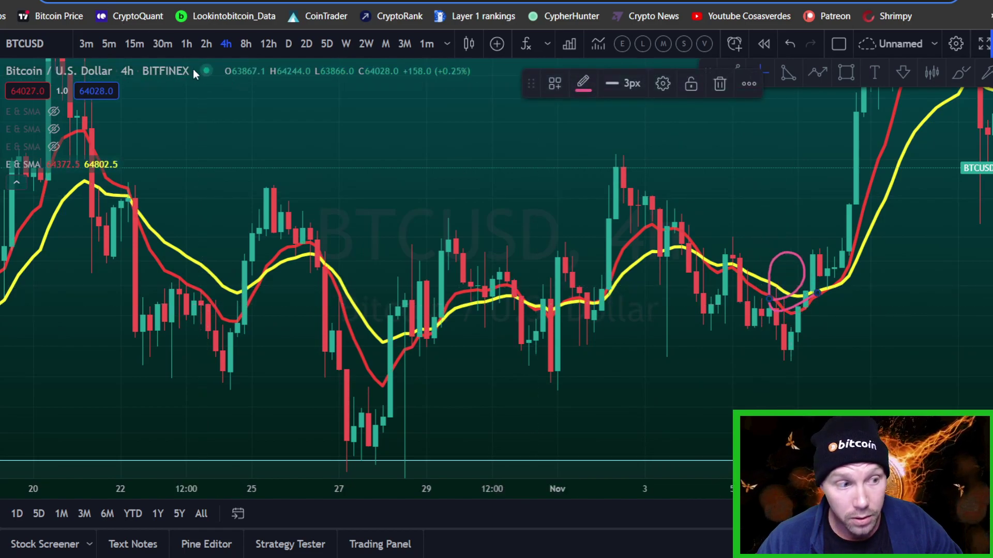
left_click(222, 70)
mouse_move(805, 271)
left_mouse_down()
mouse_move(812, 289)
mouse_move(883, 161)
mouse_move(964, 343)
mouse_move(952, 326)
mouse_move(768, 277)
mouse_move(643, 277)
mouse_move(658, 260)
left_mouse_up()
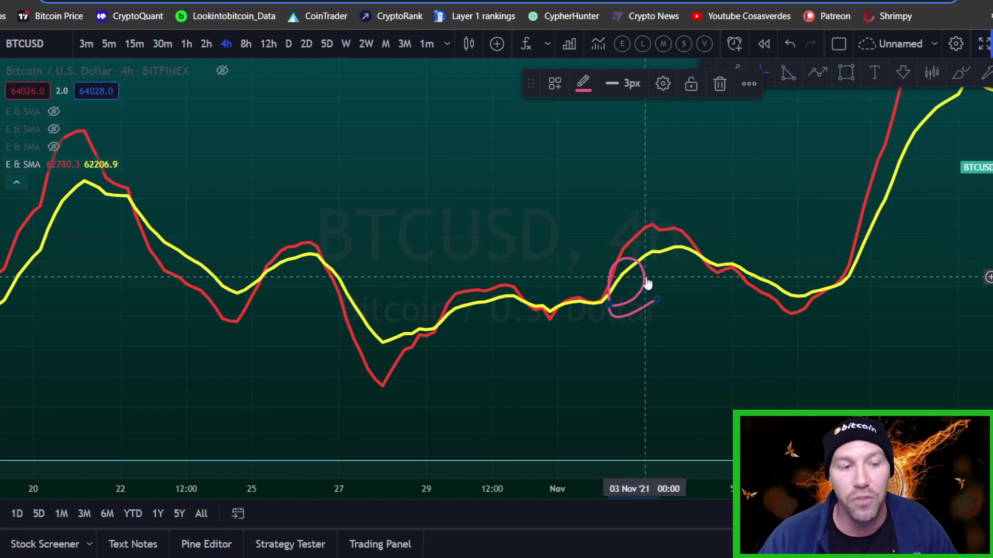
Step: Delete the early-November circle, and move the circle at the fourth projected stroke beside the projected crossover before deleting it
key("Delete")
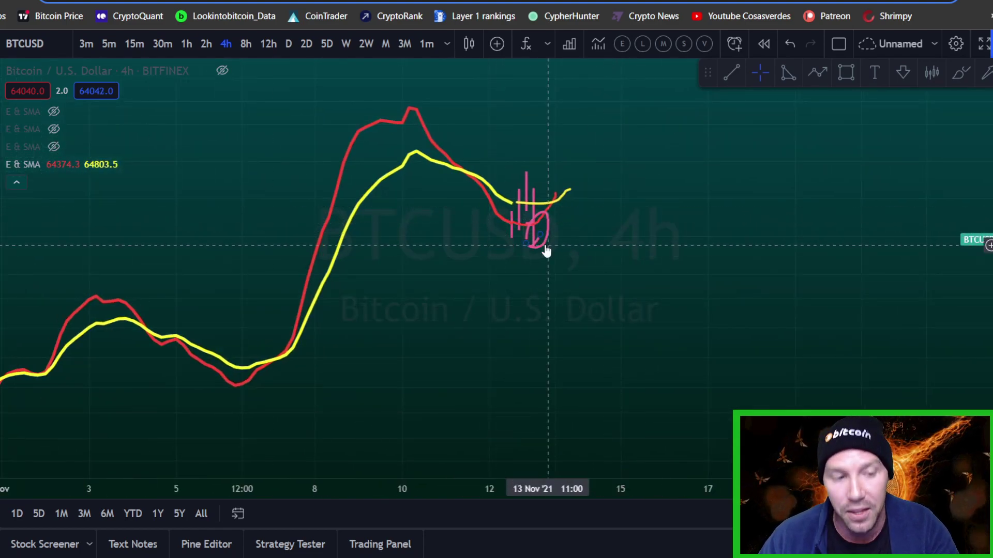
left_click(574, 237)
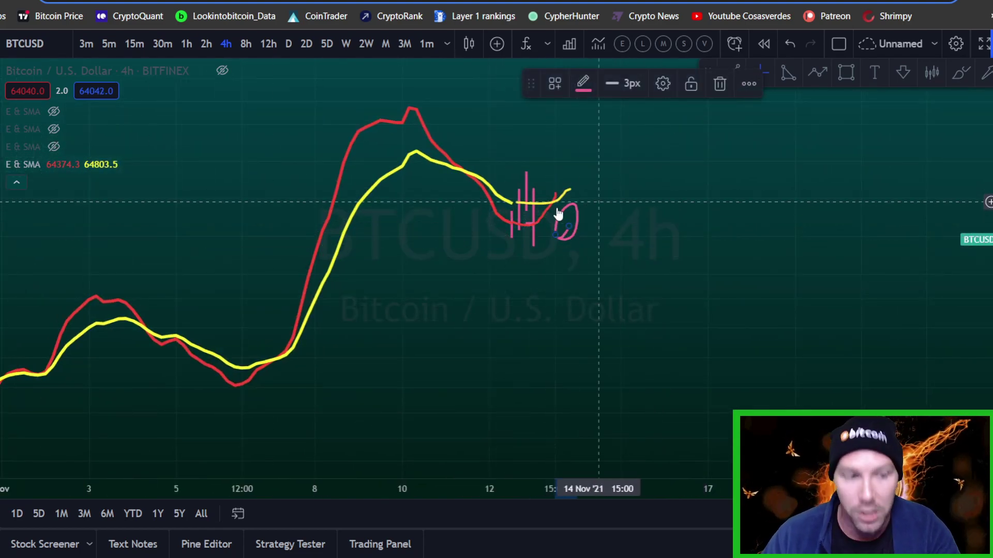
key("Delete")
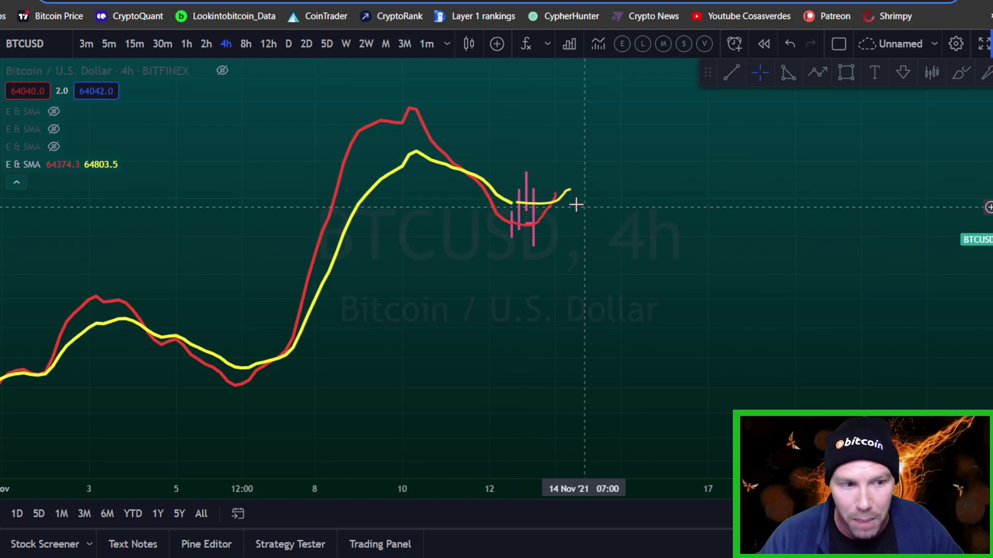
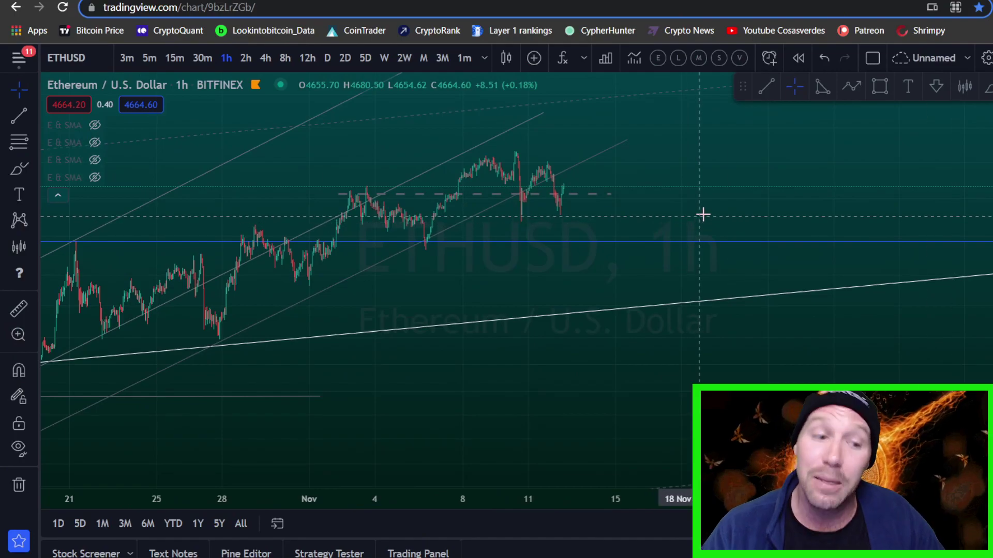
Step: Brush two parallel pink channel lines above and below the late-October to early-November ETHUSD rally, and undo both
left_click_drag(703, 214, 773, 226)
scroll(735, 242, "down", 2)
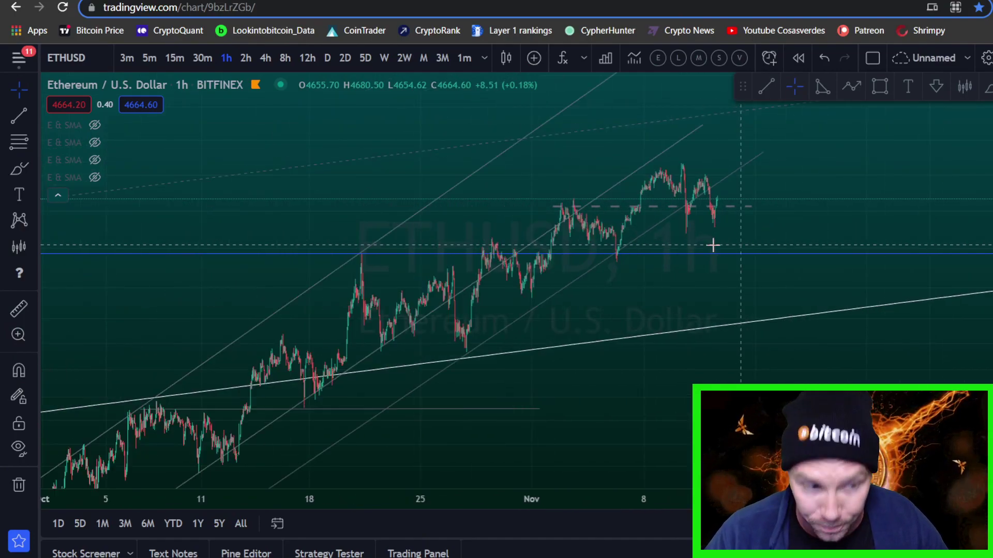
left_click(19, 168)
left_click_drag(401, 286, 595, 168)
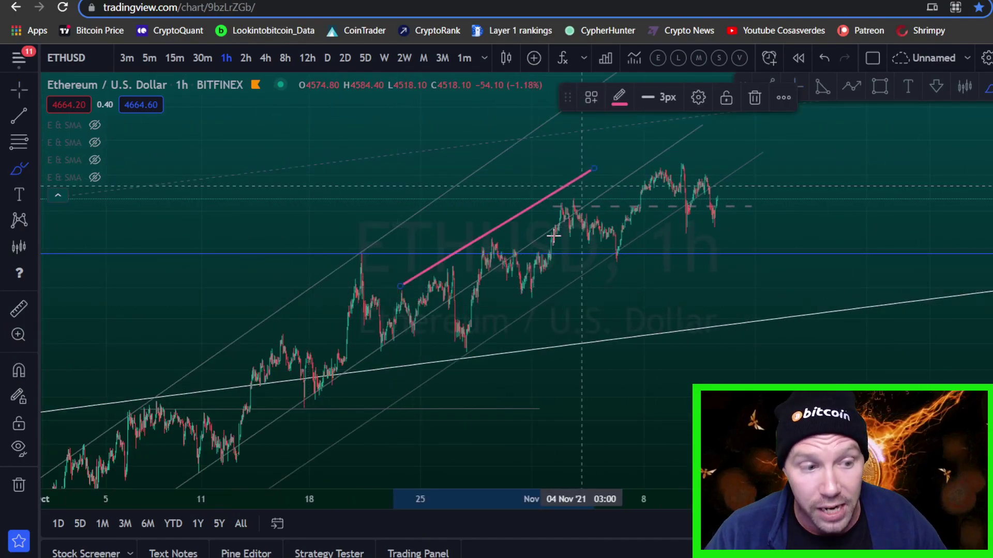
left_click_drag(489, 311, 656, 211)
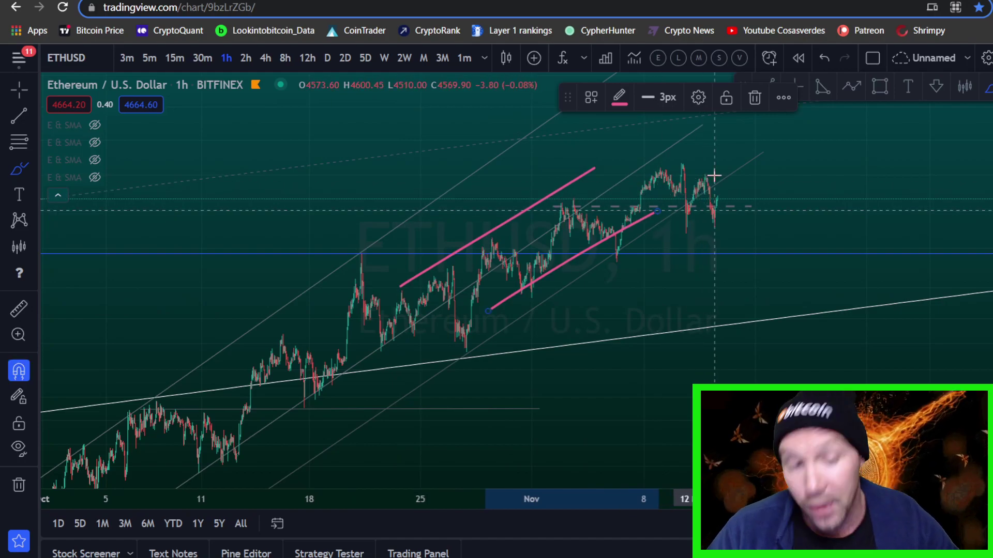
key("ctrl+z")
key("ctrl+z")
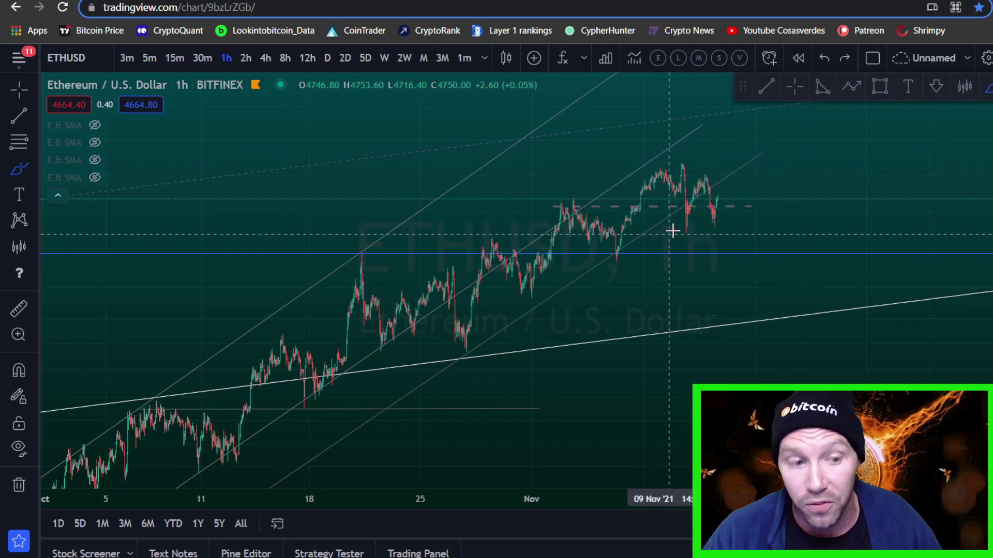
Step: Circle the ETHUSD low around 11 November in pink, sketch curved arrows above and below it, and undo the arrows
left_click_drag(688, 235, 666, 229)
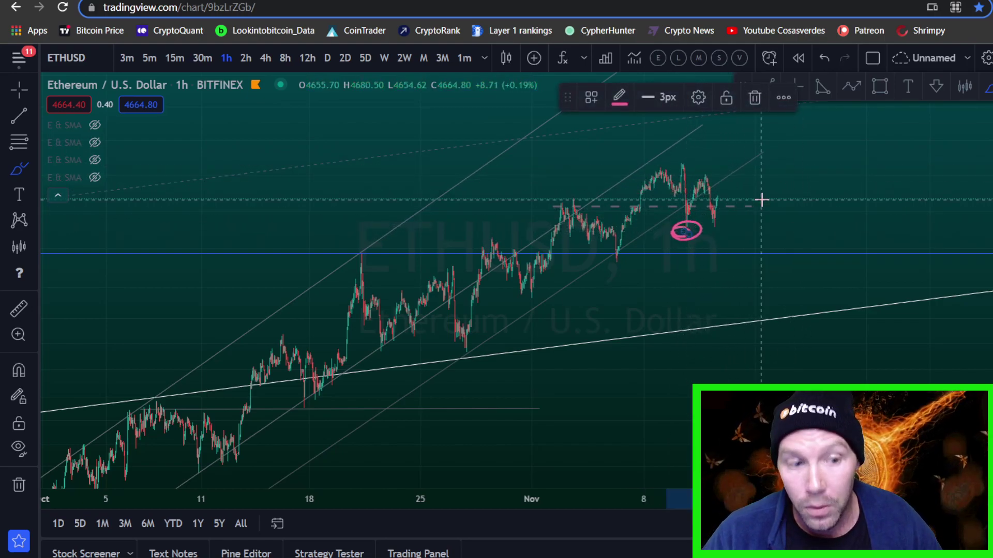
left_click_drag(750, 160, 701, 178)
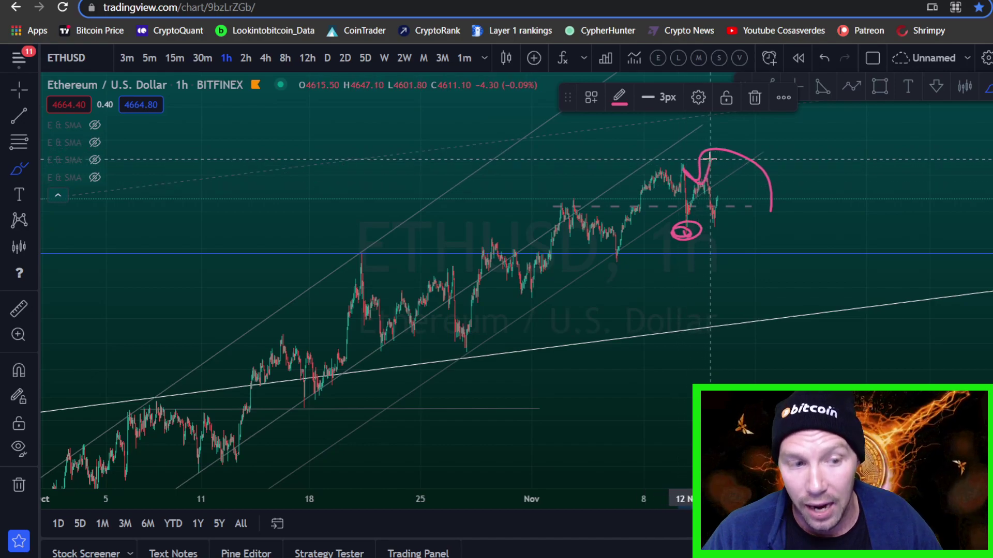
mouse_move(646, 216)
left_mouse_down()
mouse_move(647, 265)
mouse_move(653, 277)
mouse_move(674, 278)
left_mouse_up()
left_click_drag(673, 244, 675, 243)
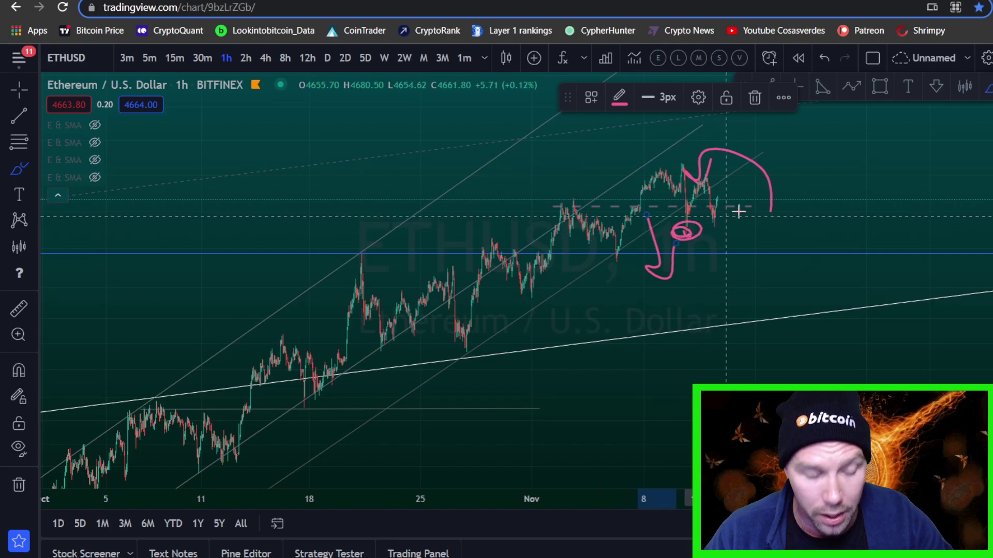
key("ctrl+z")
key("ctrl+z")
key("ctrl+z")
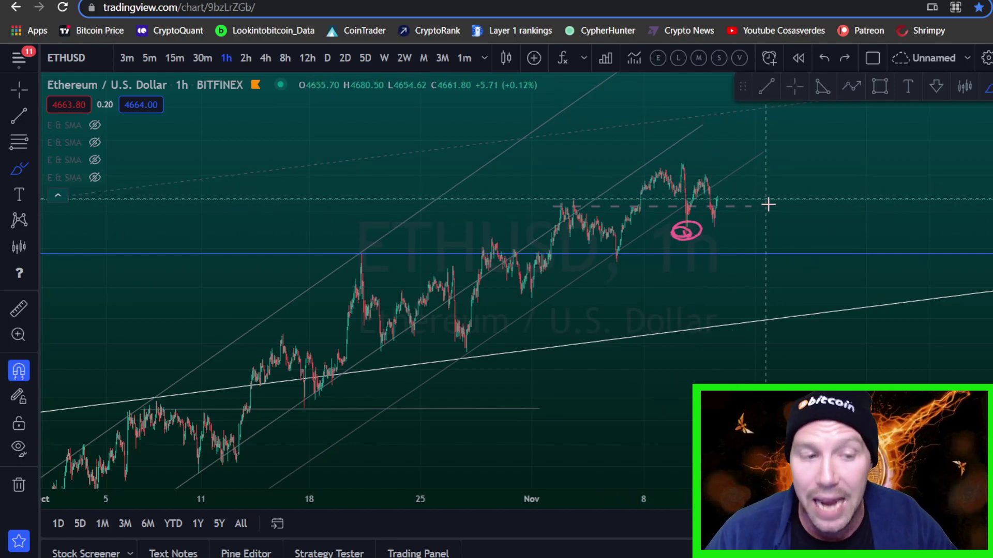
Step: Brush a curved pink arrow to the lower high around 12 November, and undo it together with the circle
mouse_move(764, 203)
left_mouse_down()
mouse_move(714, 157)
mouse_move(700, 179)
mouse_move(712, 168)
left_mouse_up()
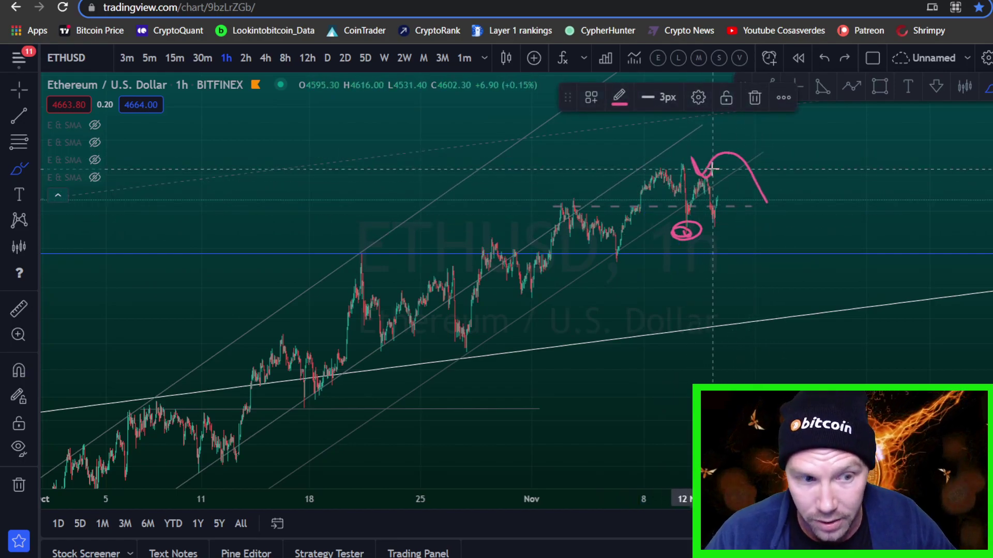
key("ctrl+z")
key("ctrl+z")
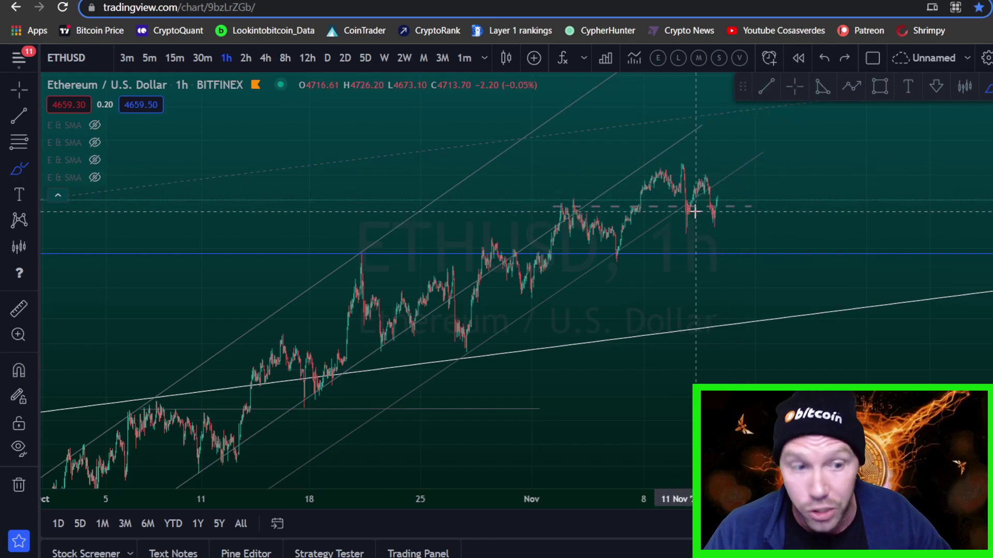
Step: Sketch a pink price projection dipping to the solid white trend line and ending in an upward arrowhead, and undo it
mouse_move(702, 203)
left_mouse_down()
mouse_move(734, 192)
mouse_move(793, 204)
left_mouse_up()
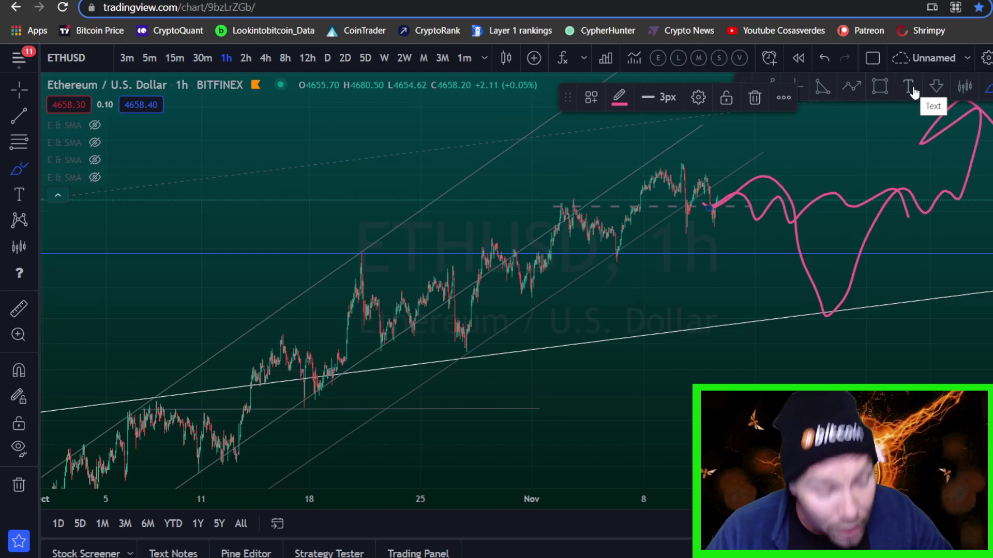
key("ctrl")
key("ctrl+z")
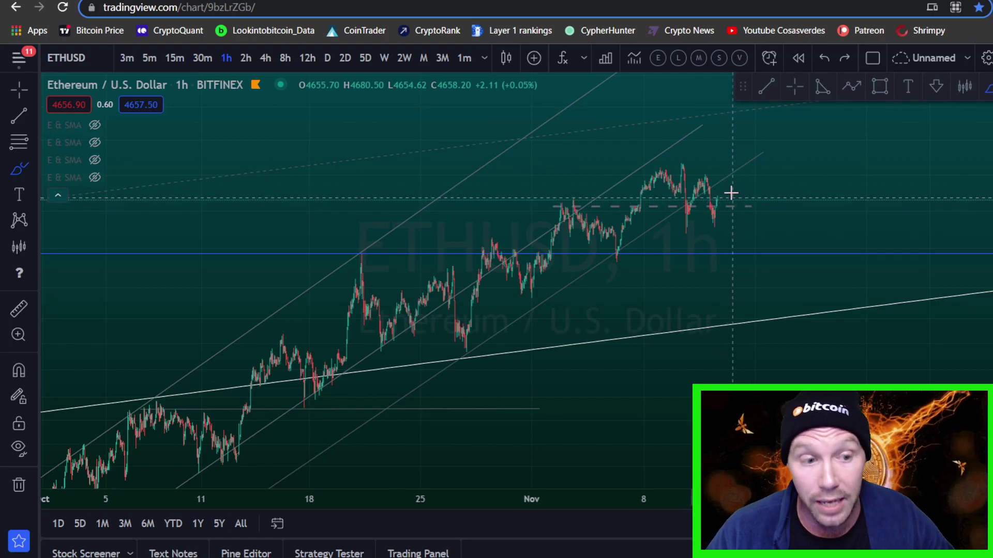
Step: Scribble circles on the November breakdown low, add a curved arrow to the lower high and a declining line, and undo all strokes
left_click_drag(779, 188, 824, 173)
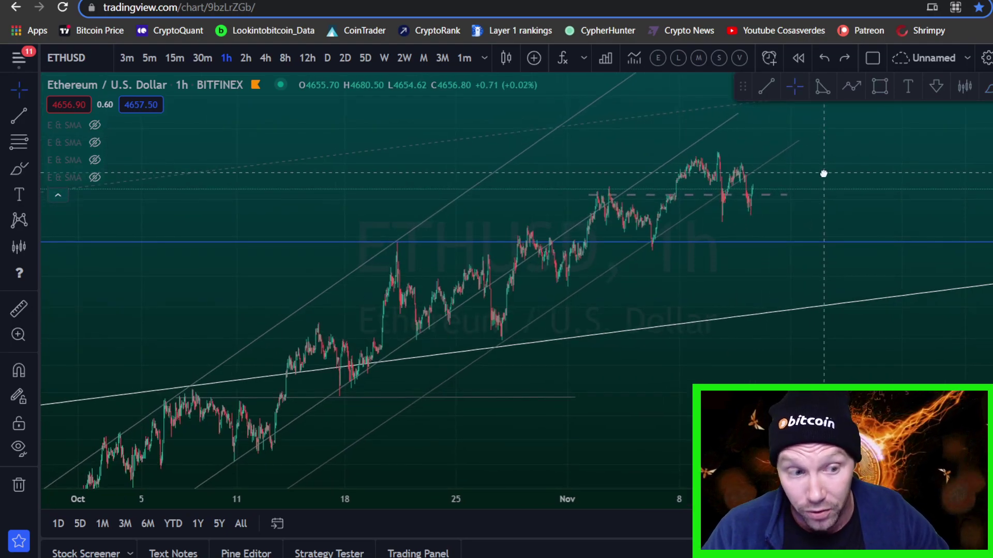
left_click(19, 169)
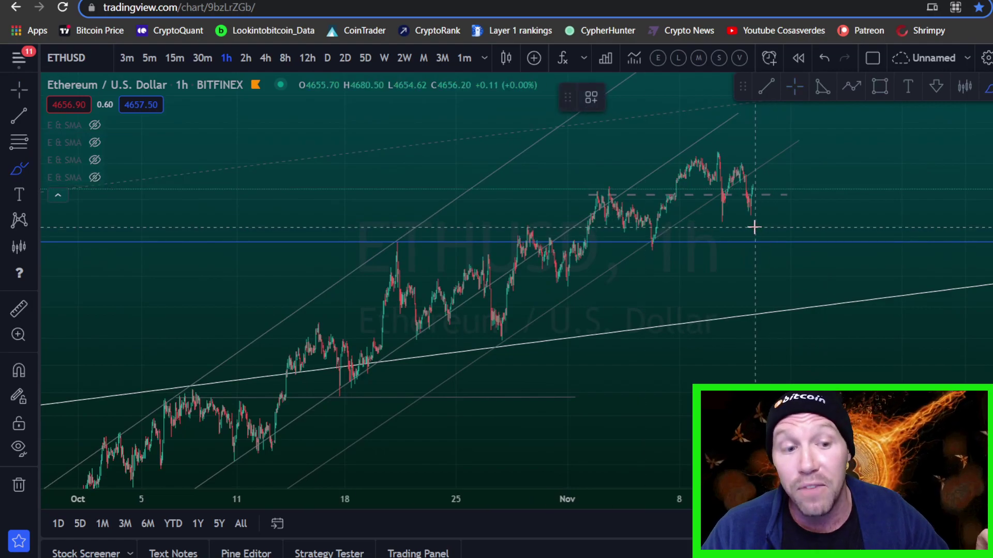
mouse_move(753, 226)
left_mouse_down()
mouse_move(700, 215)
mouse_move(734, 237)
mouse_move(743, 217)
left_mouse_up()
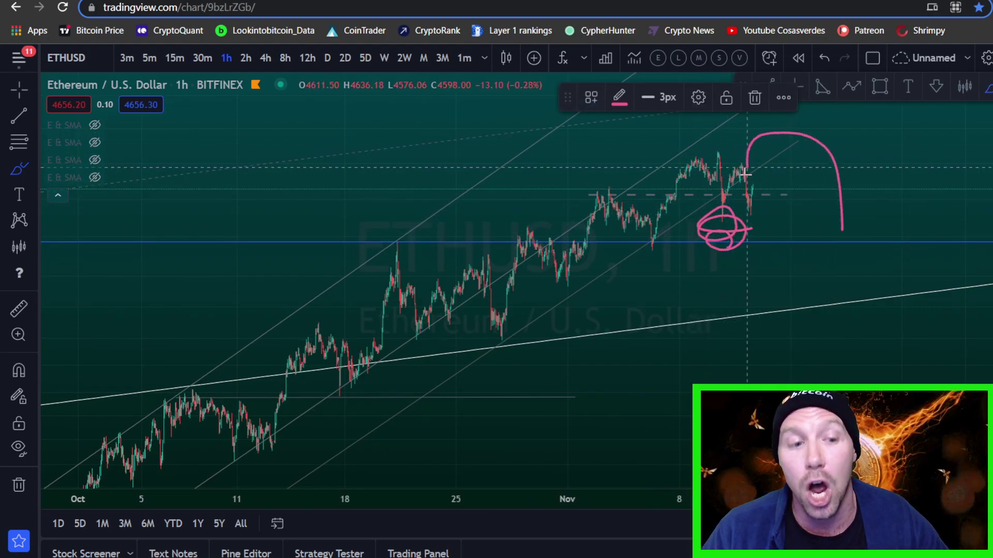
left_click_drag(737, 198, 941, 223)
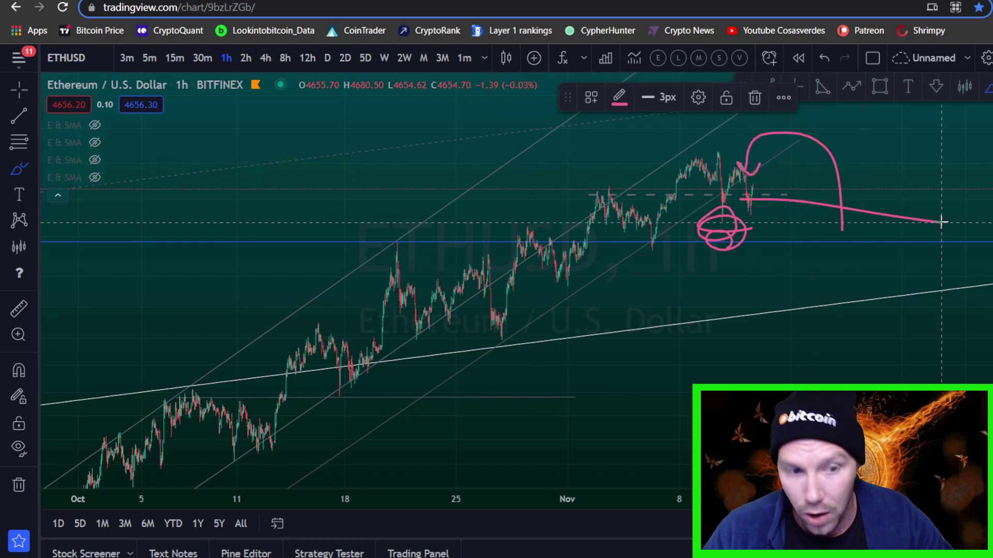
key("ctrl+z")
key("ctrl+z")
key("ctrl+z")
Step: Examine the earlier ETHUSD trend channel running from late July to mid-August 2021
key("Escape")
left_click_drag(692, 282, 946, 257)
scroll(781, 257, "down", 3)
left_click_drag(443, 308, 749, 234)
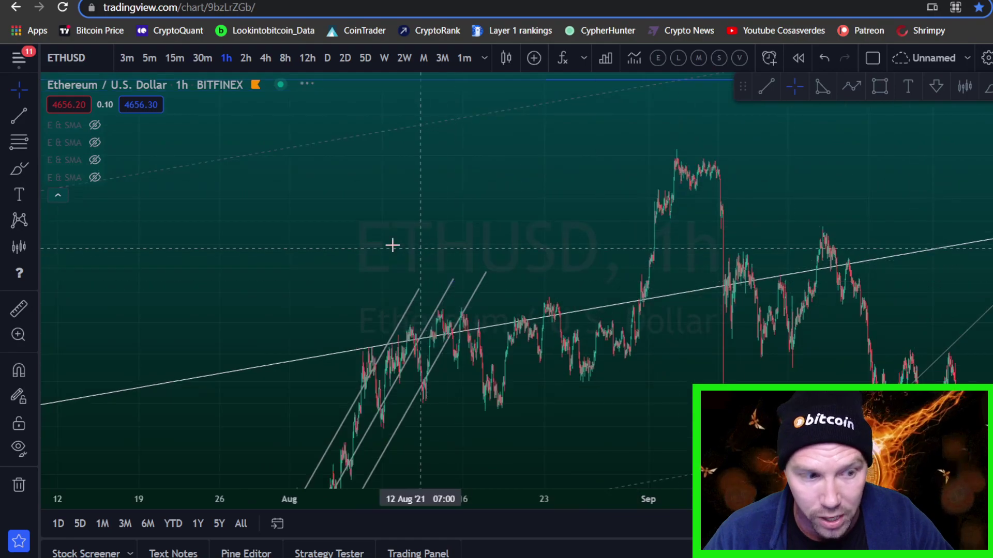
left_click_drag(479, 228, 731, 291)
scroll(732, 291, "up", 7)
left_click_drag(512, 277, 870, 239)
scroll(871, 239, "down", 3)
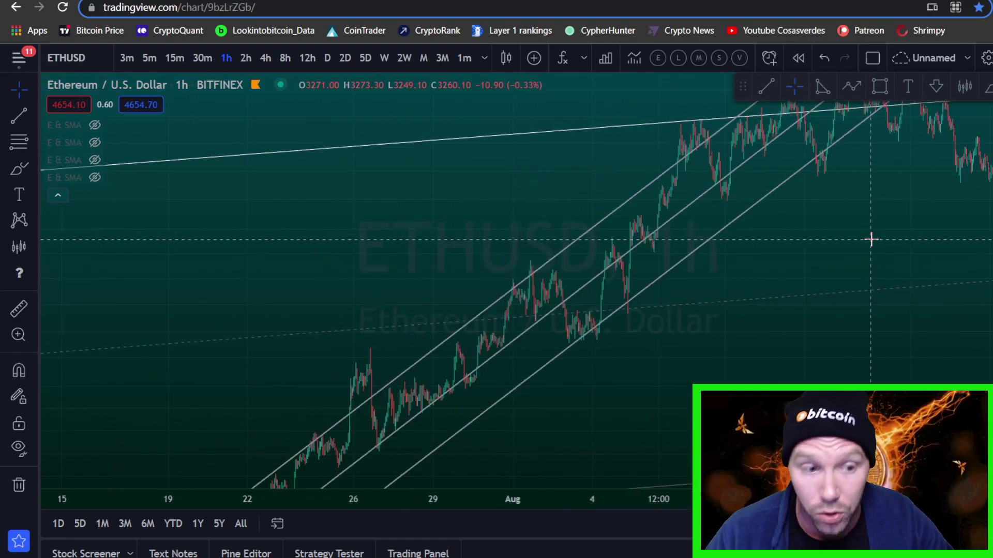
scroll(990, 289, "down", 3)
scroll(763, 366, "down", 3)
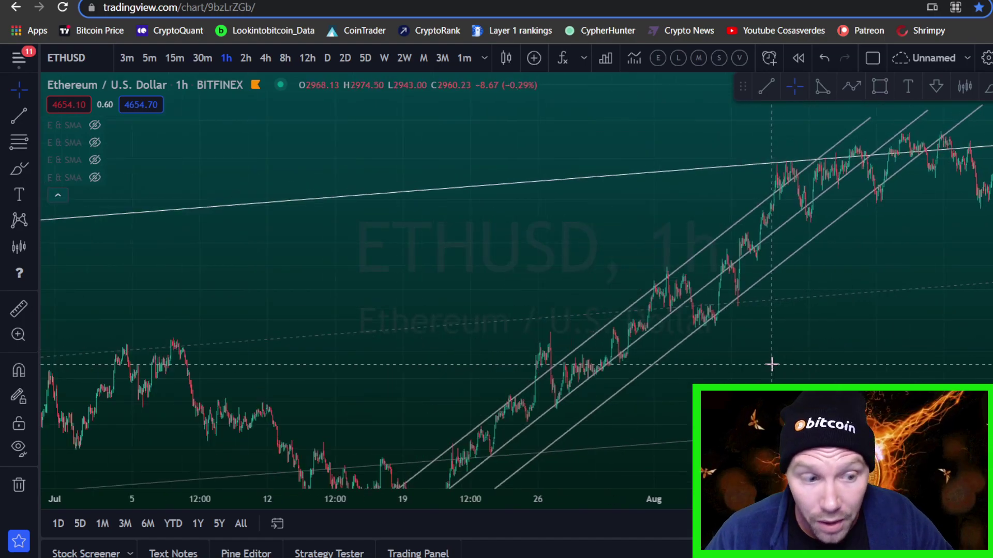
left_click_drag(801, 355, 566, 349)
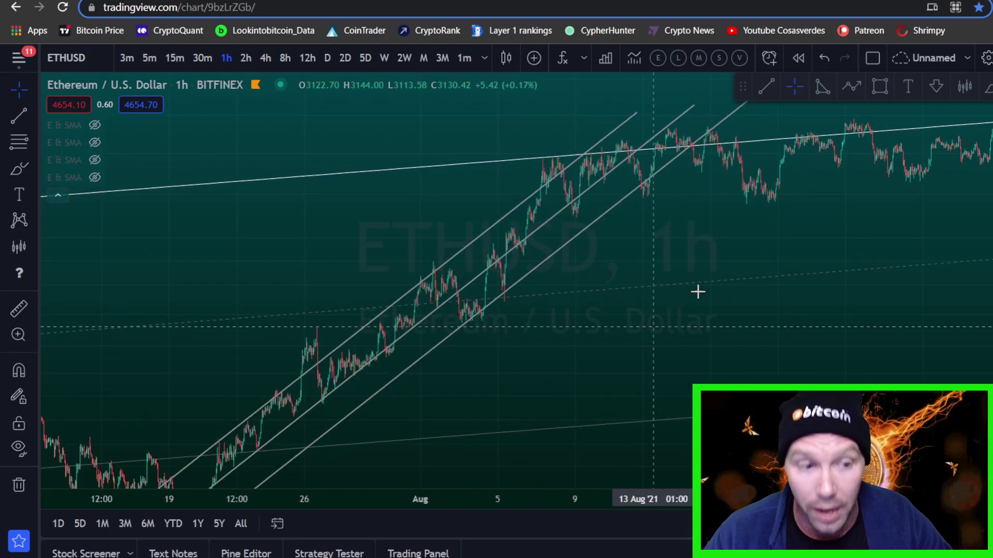
Step: Brush a pink stroke along the channel's middle line from 28 July to early August, and undo a second stroke beside it
left_click(18, 170)
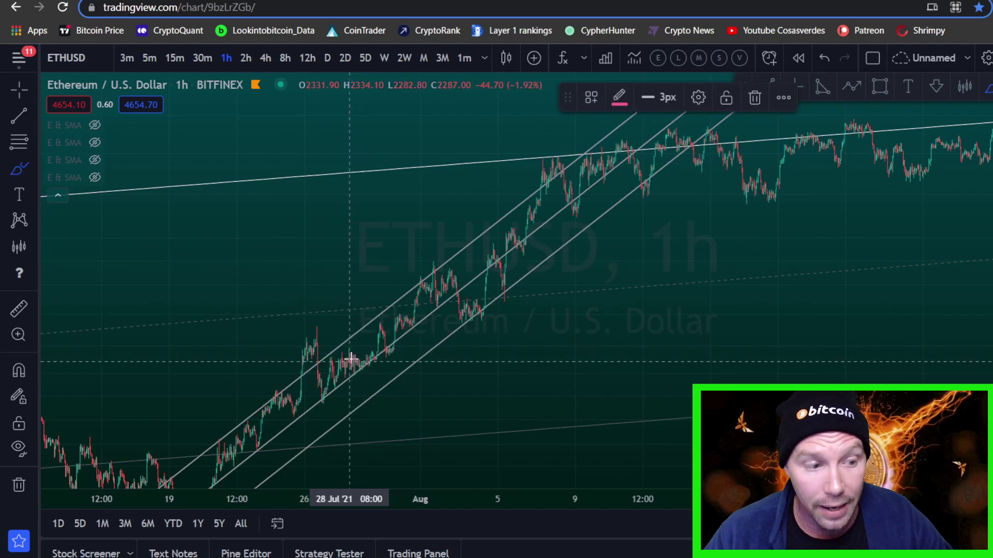
mouse_move(350, 358)
left_mouse_down()
mouse_move(440, 300)
mouse_move(481, 253)
left_mouse_up()
left_click_drag(567, 220, 474, 294)
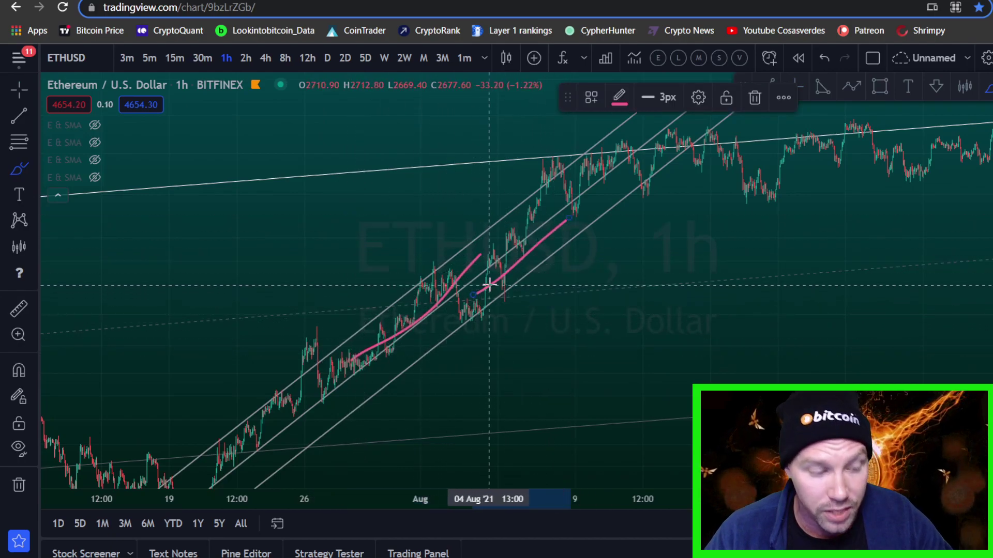
key("ctrl+z")
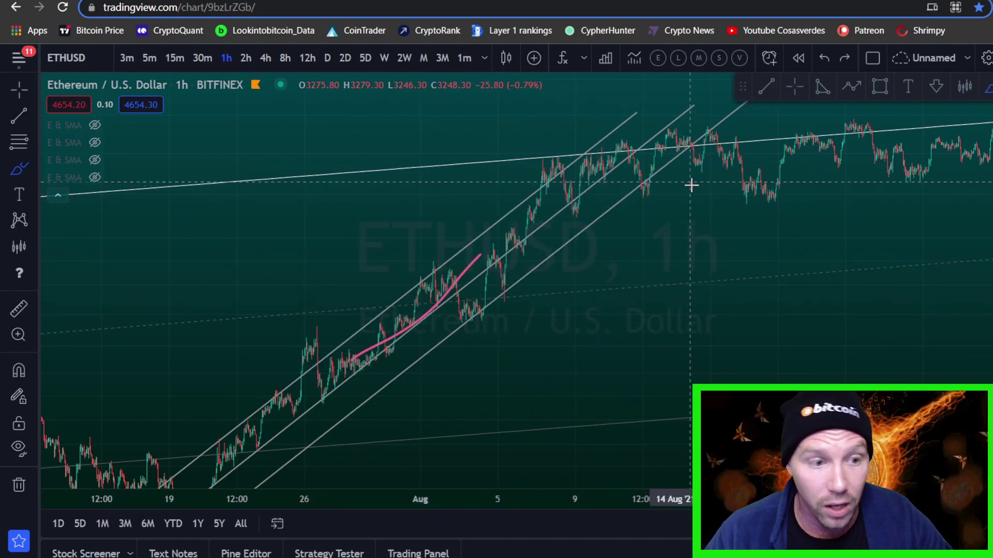
Step: Circle the ETHUSD low around 15 August, just below the channel's lower line, in pink
left_click_drag(715, 173, 716, 180)
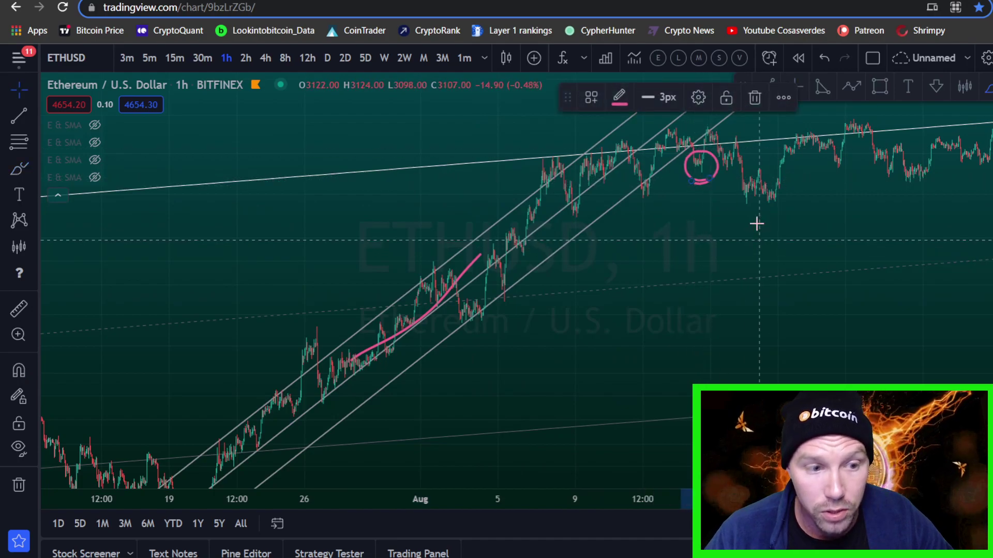
left_click_drag(757, 224, 750, 269)
scroll(719, 284, "up", 8)
mouse_move(674, 275)
left_mouse_down()
mouse_move(991, 323)
mouse_move(992, 158)
left_mouse_up()
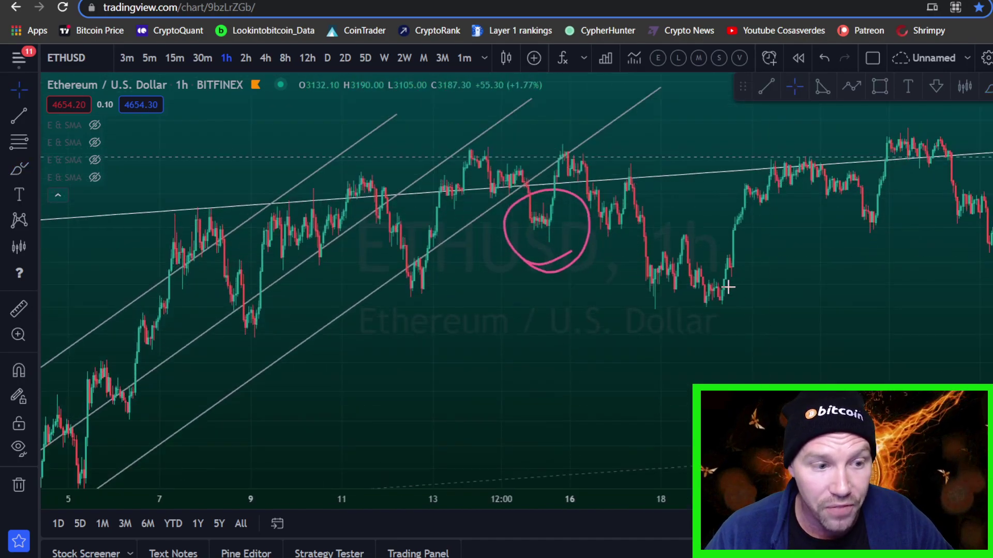
left_click_drag(583, 337, 568, 350)
Step: Examine the retest of the channel's lower line around 16 August, next to the circled low
left_click(18, 169)
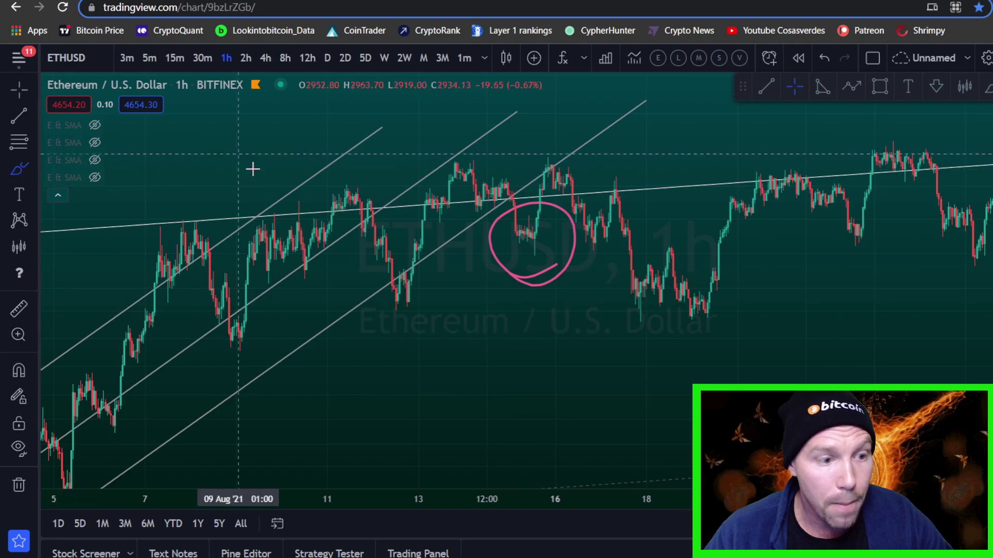
left_click(559, 159)
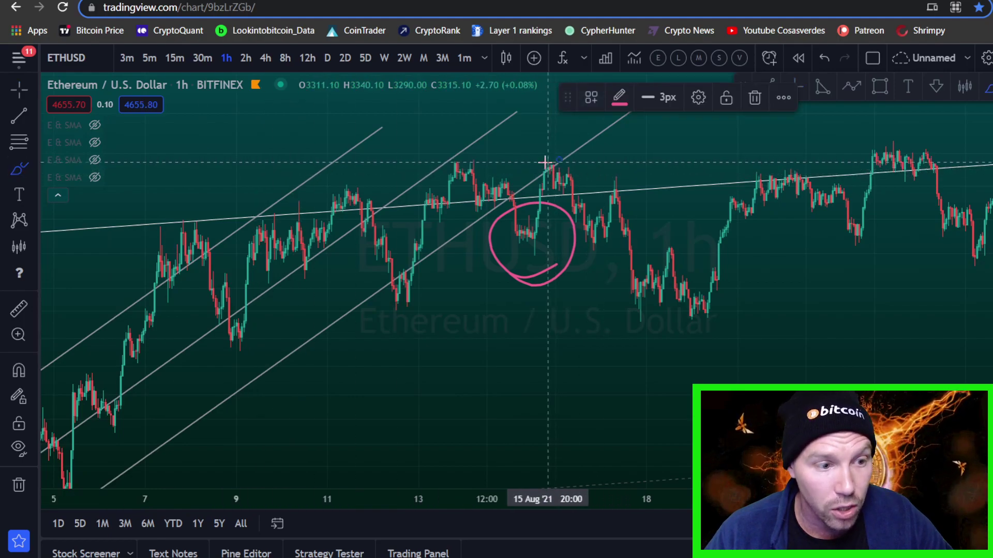
key("Escape")
scroll(574, 163, "up", 4)
left_click_drag(484, 164, 698, 219)
scroll(699, 213, "up", 4)
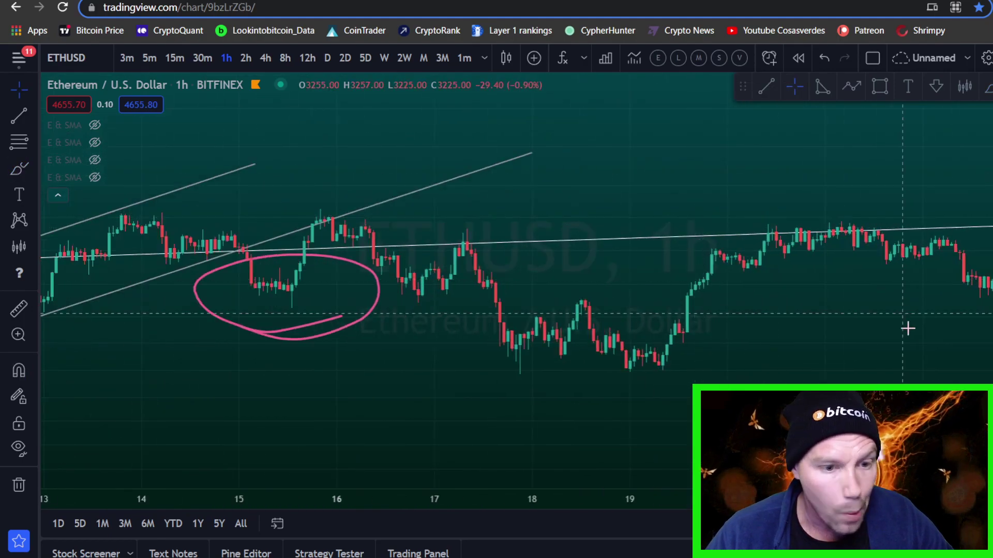
scroll(557, 137, "left", 5)
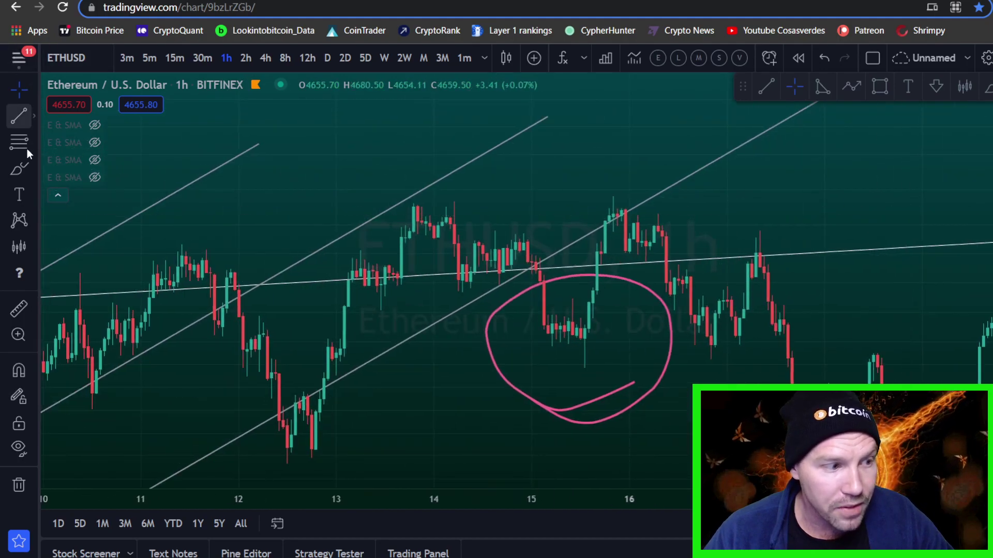
Step: Brush a pink stroke and a curved arrow at the retest of the channel's lower line around 16 August, undoing each one
left_click(19, 169)
left_click_drag(630, 210, 495, 209)
key("ctrl+z")
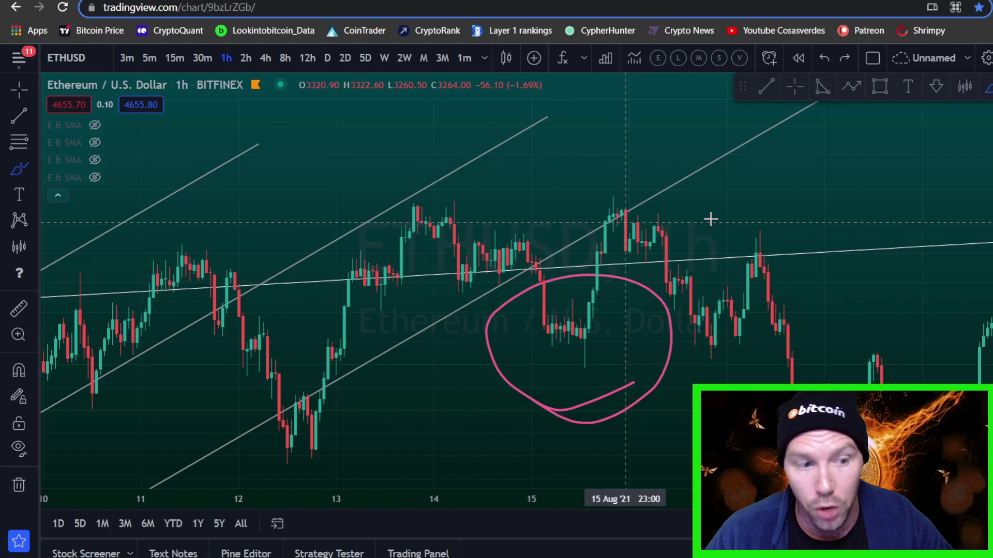
mouse_move(757, 254)
left_mouse_down()
mouse_move(642, 130)
mouse_move(630, 217)
left_mouse_up()
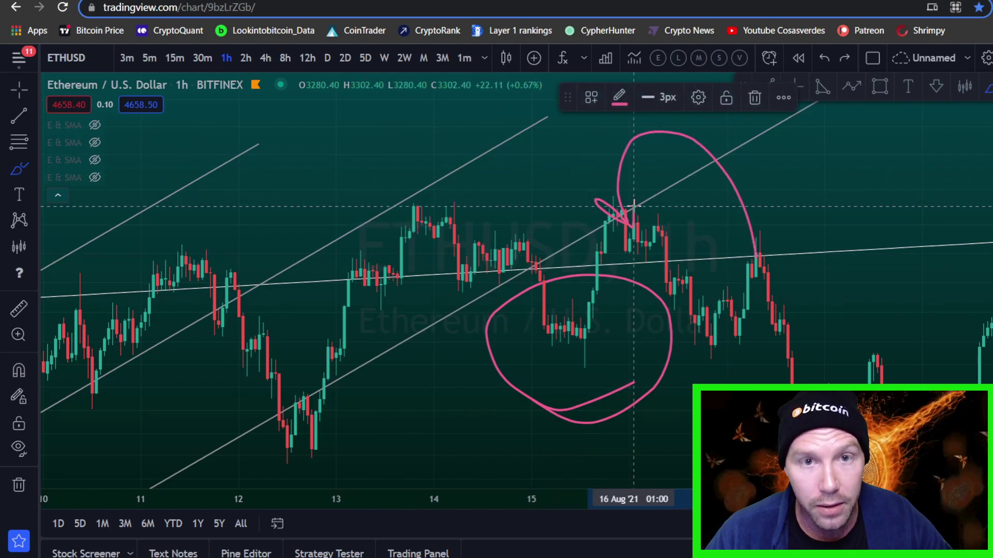
key("ctrl+z")
Step: Delete the pink circle around the 15 August low
scroll(661, 231, "right", 5)
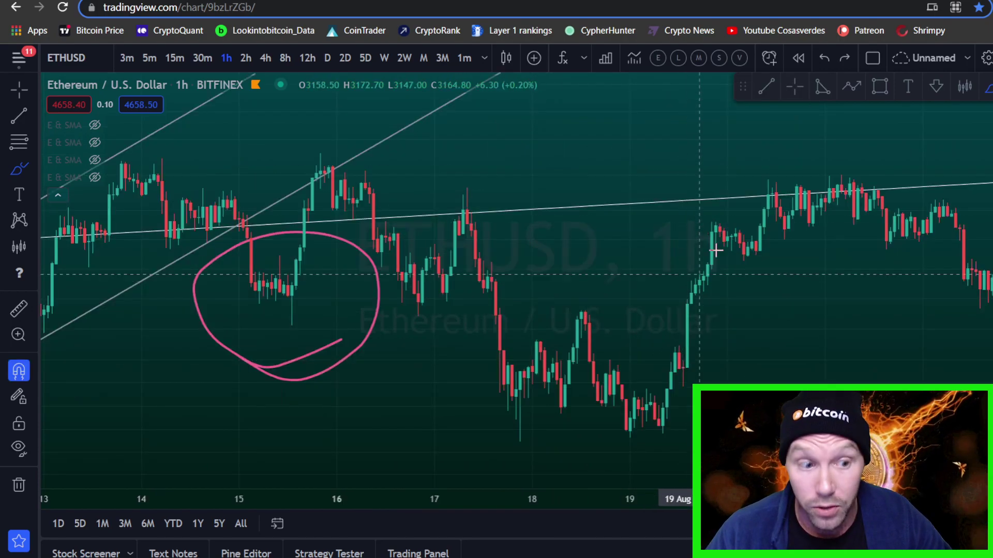
left_click(362, 323)
key("Delete")
Step: Circle the 9 to 14 August price action inside the channel in pink, sketch two curved arrows towards it, and undo these strokes
left_click_drag(434, 361, 489, 319)
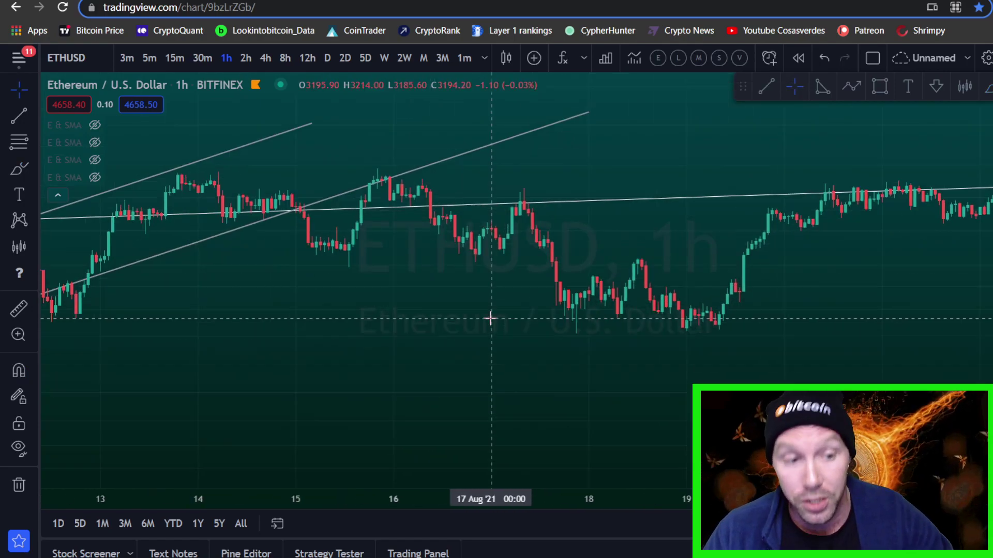
scroll(504, 305, "down", 7)
left_click_drag(598, 343, 403, 339)
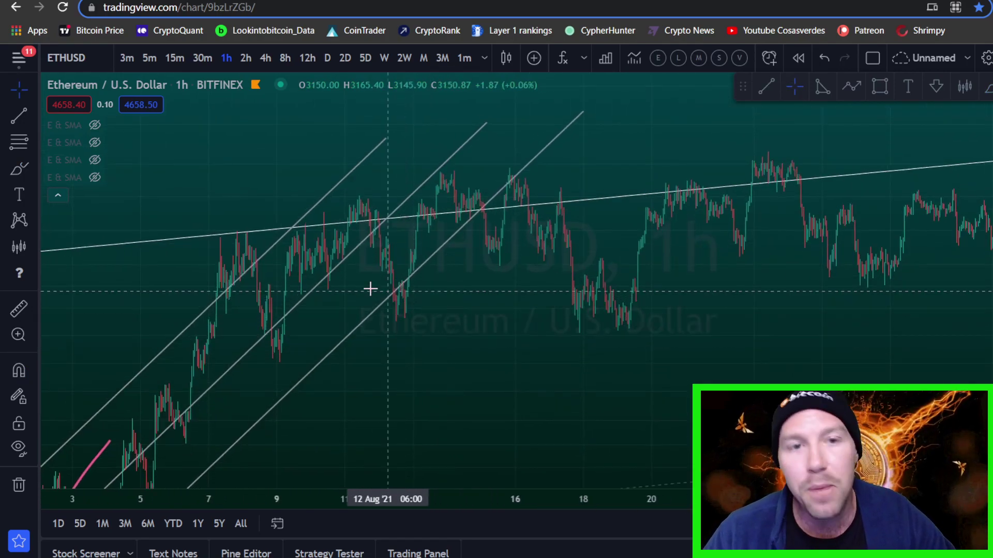
left_click(19, 168)
left_click_drag(509, 255, 341, 302)
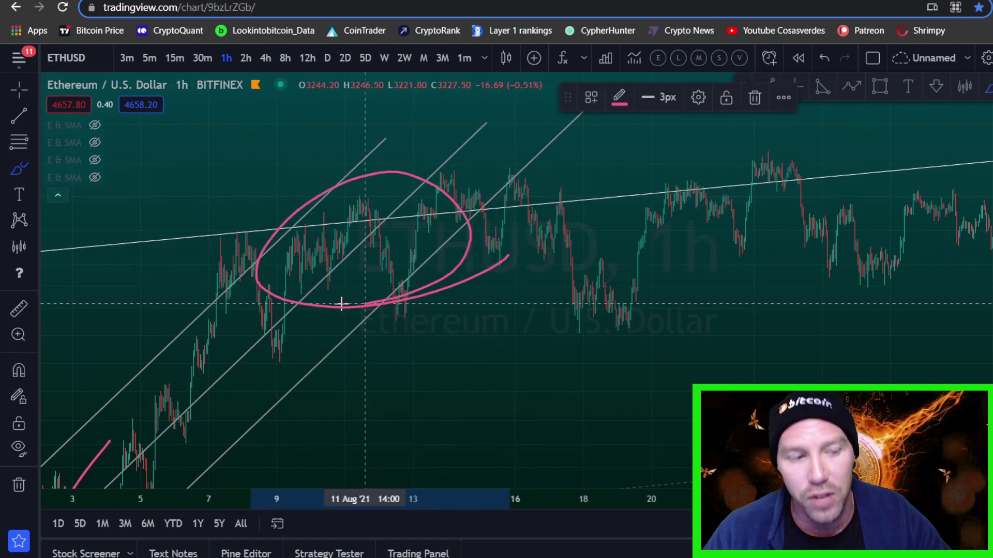
mouse_move(534, 393)
left_mouse_down()
mouse_move(371, 295)
mouse_move(539, 182)
mouse_move(817, 312)
left_mouse_up()
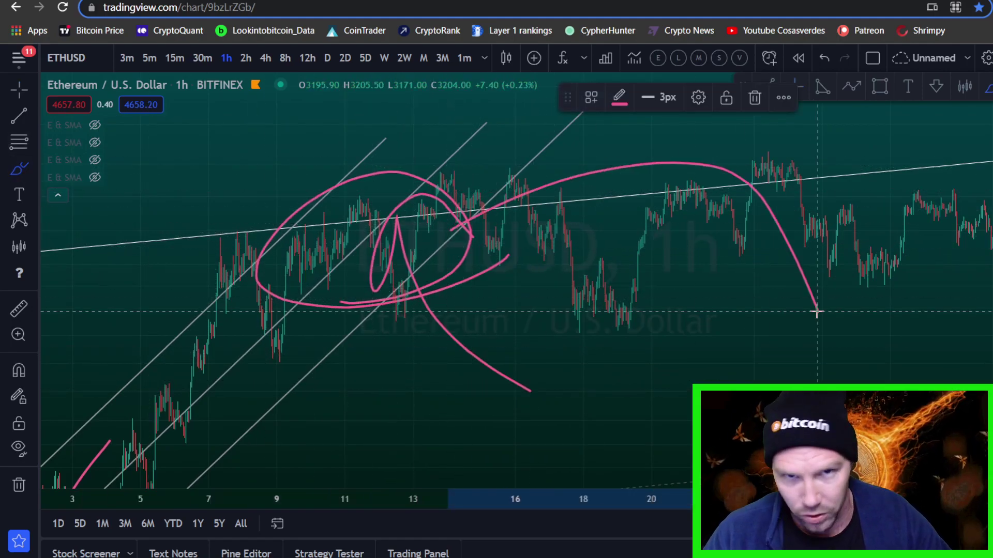
key("ctrl+z")
key("ctrl+z")
key("ctrl+z")
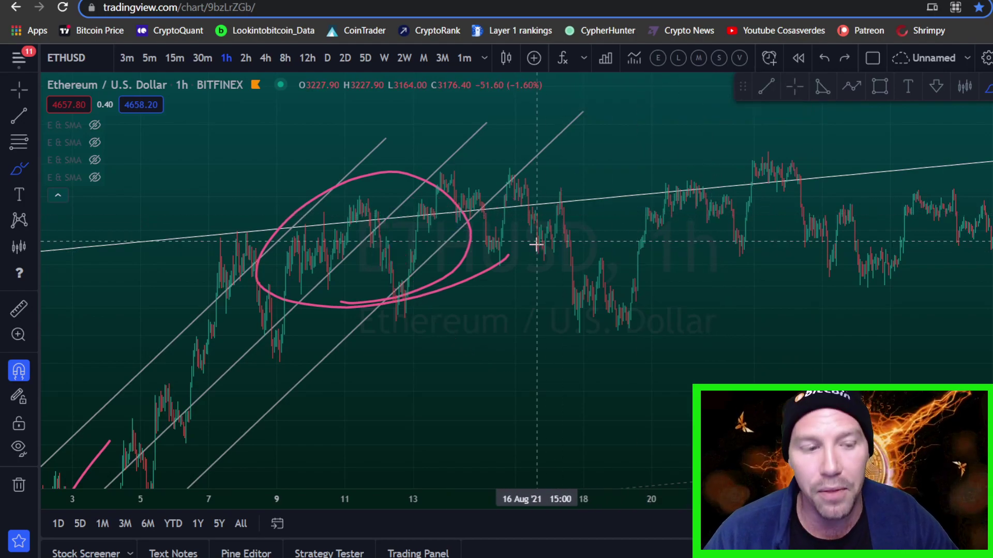
Step: Measure the price and time from the 15 August breakdown of the channel's lower line to the end of August
left_click_drag(703, 315, 672, 306)
scroll(671, 305, "down", 3)
left_click_drag(745, 307, 566, 330)
left_click(19, 309)
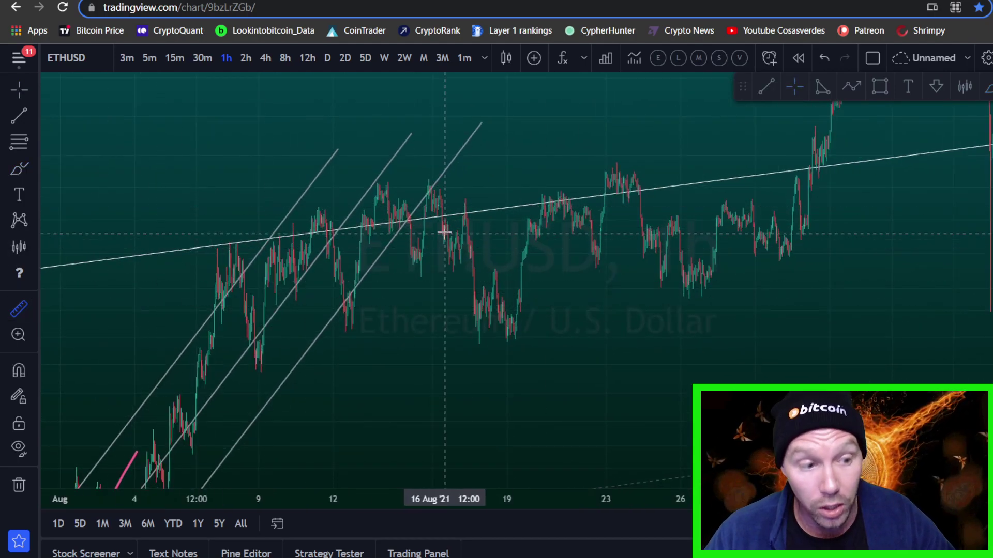
left_click(412, 248)
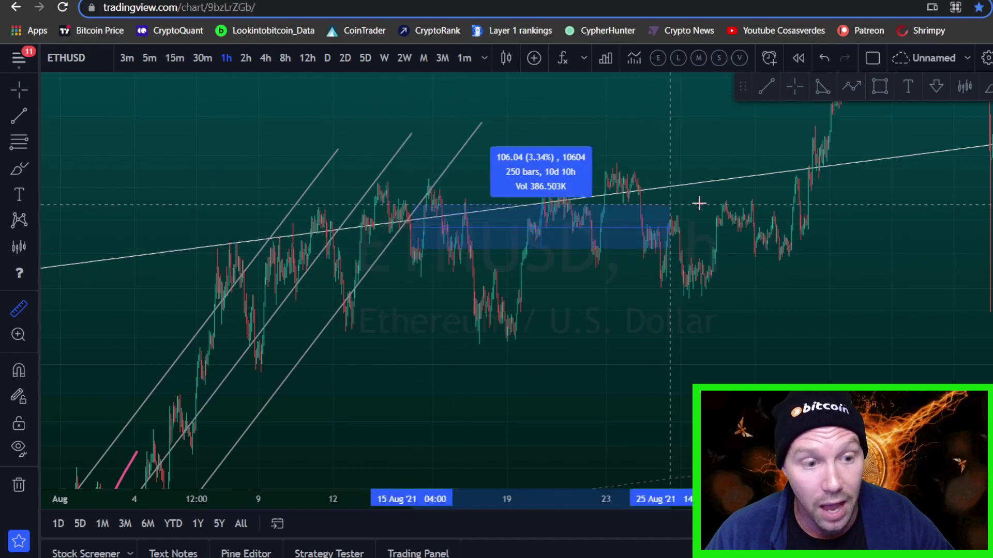
left_click(811, 204)
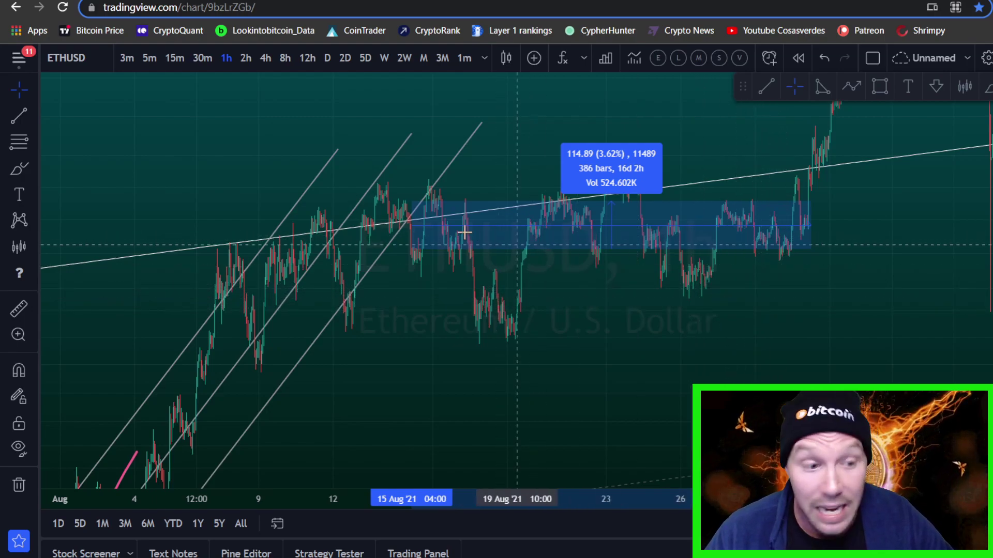
Step: Brush a pink stroke beside the 19 August low and undo it
left_click(15, 176)
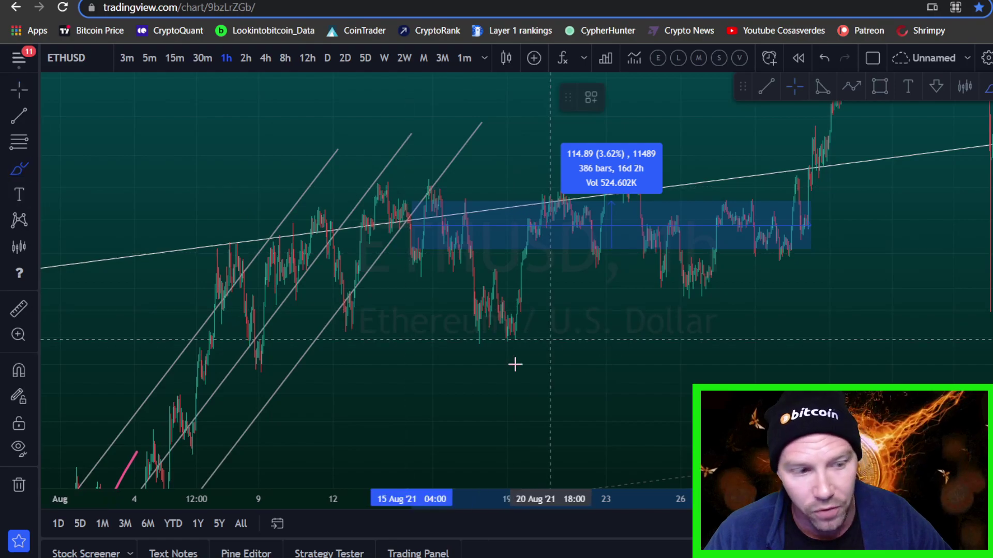
mouse_move(565, 360)
left_mouse_down()
mouse_move(561, 311)
mouse_move(582, 317)
left_mouse_up()
key("ctrl+z")
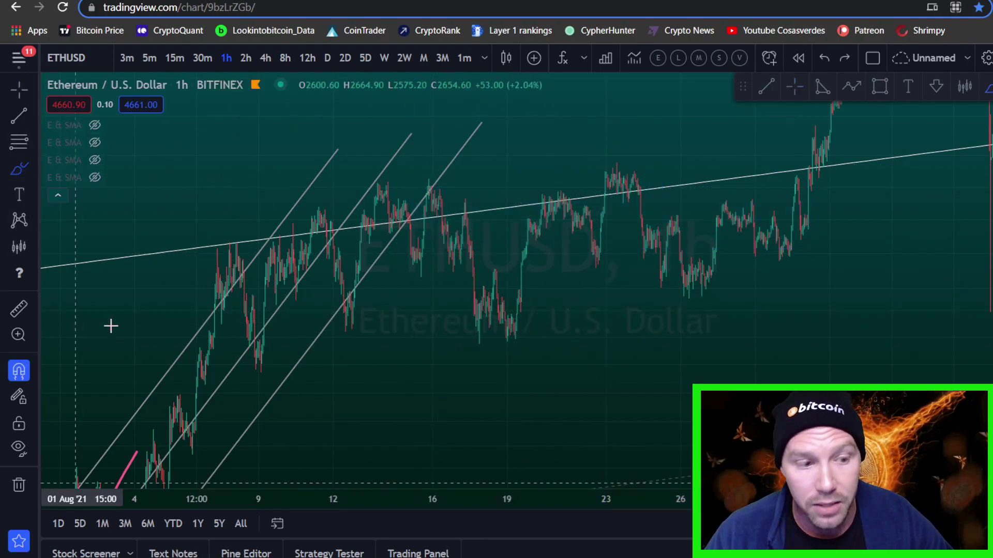
Step: Circle the mid- to late-August consolidation in pink, sketch a rising stroke from the late-August low, and undo both
left_click_drag(818, 330, 727, 343)
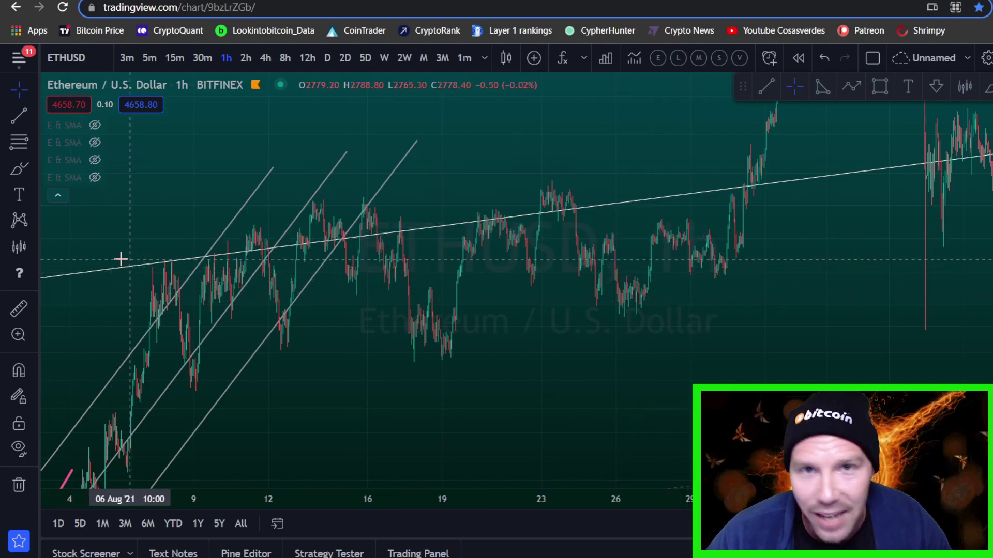
left_click(16, 168)
mouse_move(718, 266)
left_mouse_down()
mouse_move(696, 182)
mouse_move(583, 343)
left_mouse_up()
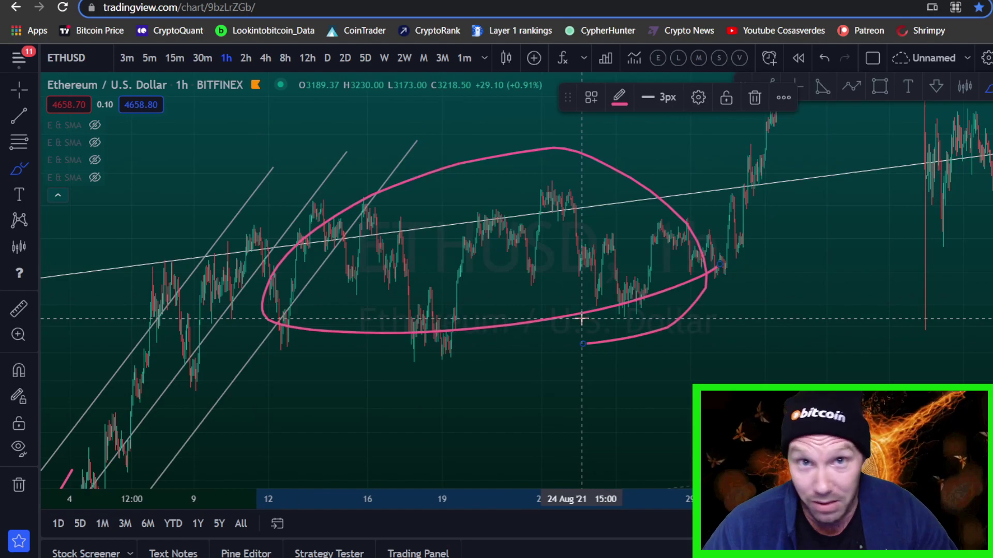
key("ctrl+z")
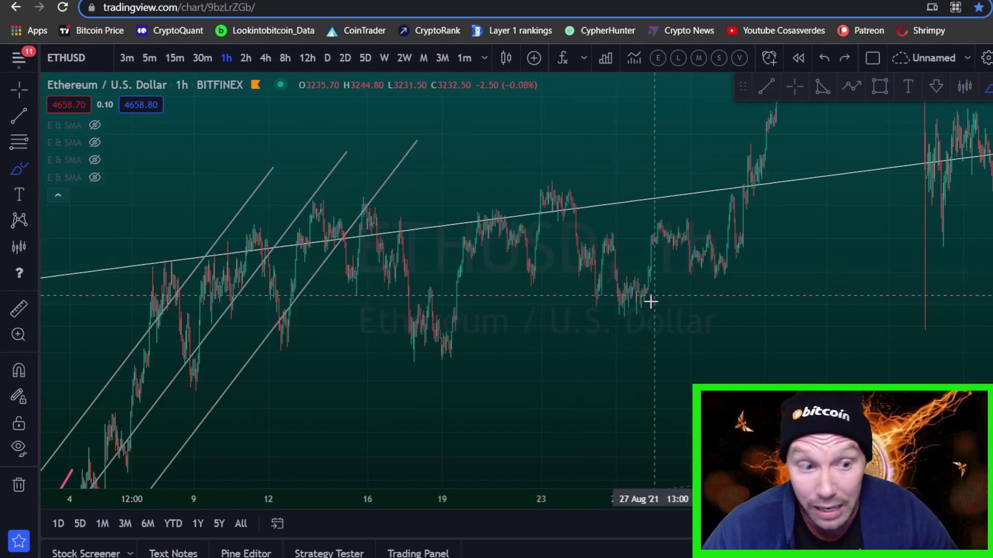
mouse_move(648, 317)
left_mouse_down()
mouse_move(623, 144)
mouse_move(775, 207)
left_mouse_up()
key("ctrl+z")
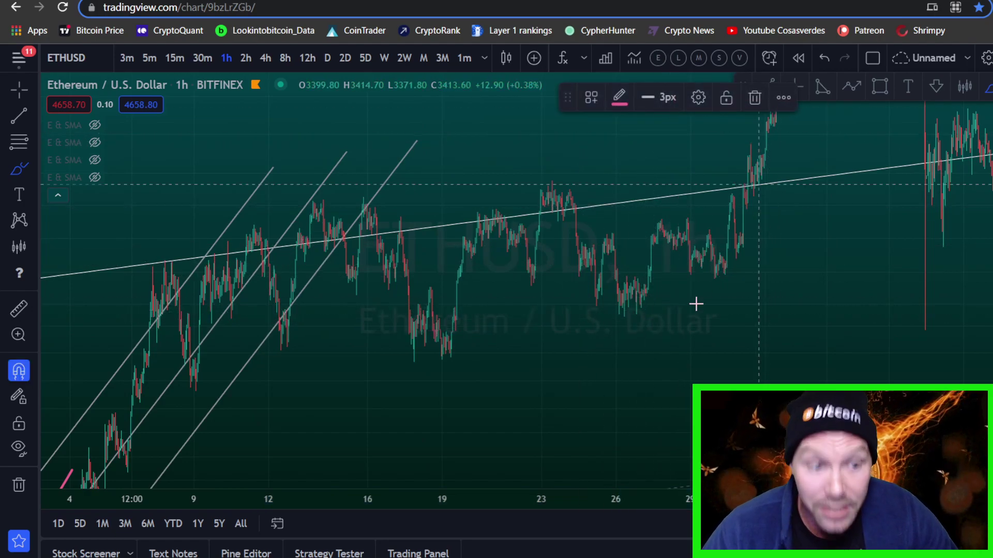
Step: Leave the brush and examine the earlier rising channel from late March to early April 2021
key("Escape")
mouse_move(659, 363)
left_mouse_down()
mouse_move(771, 350)
mouse_move(619, 337)
mouse_move(696, 323)
mouse_move(693, 295)
mouse_move(702, 295)
left_mouse_up()
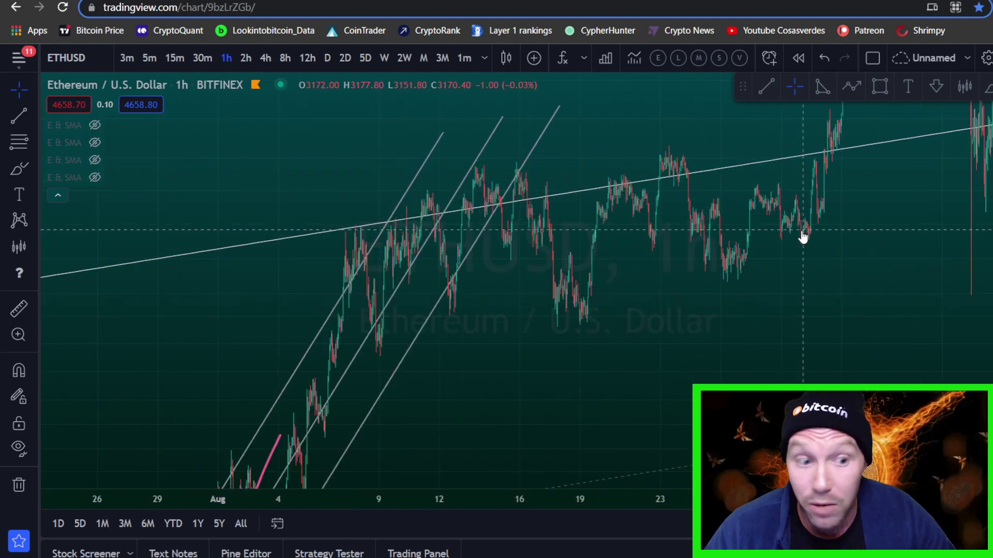
left_click_drag(633, 298, 902, 259)
left_click_drag(425, 275, 703, 261)
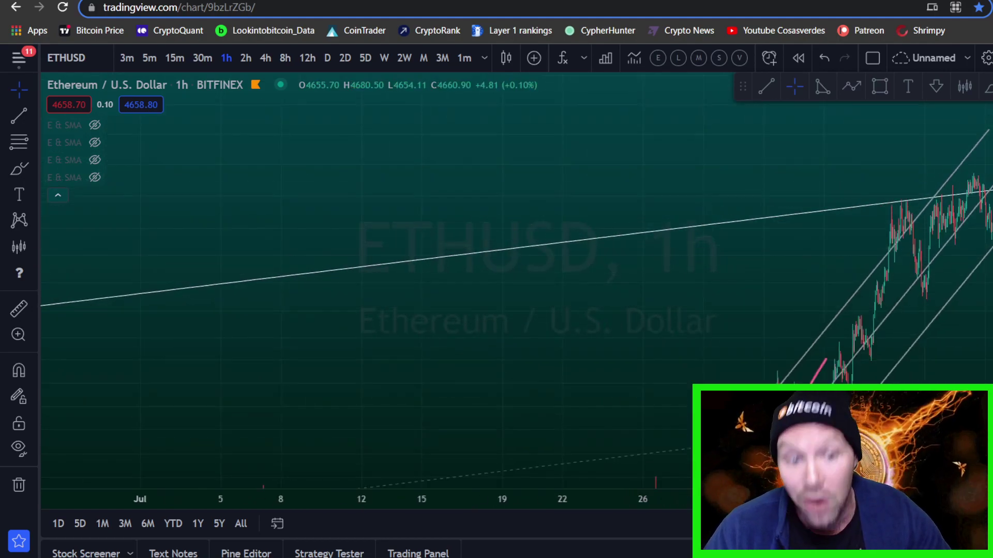
left_click_drag(501, 288, 926, 146)
left_click_drag(450, 264, 882, 233)
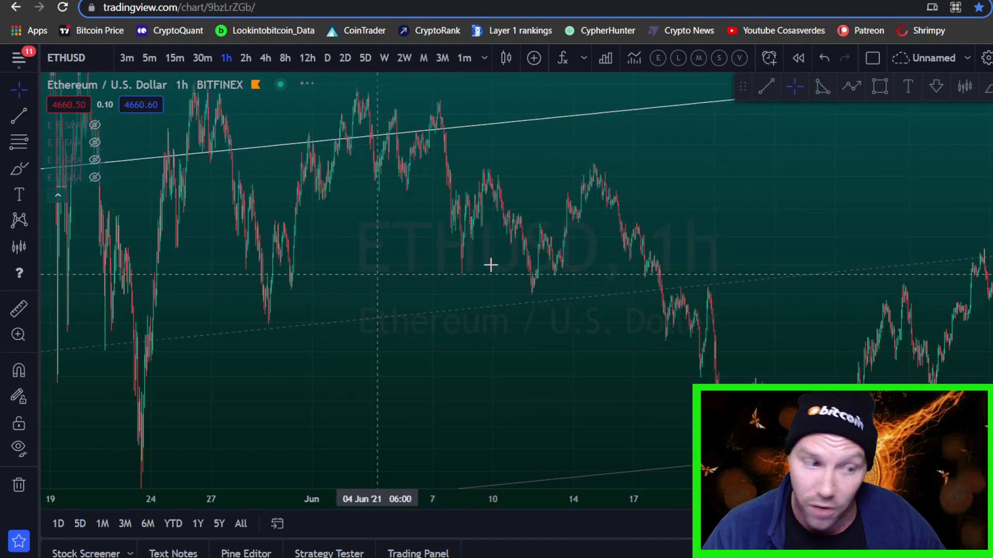
left_click_drag(490, 264, 753, 246)
left_click_drag(523, 278, 716, 273)
left_click_drag(453, 310, 960, 254)
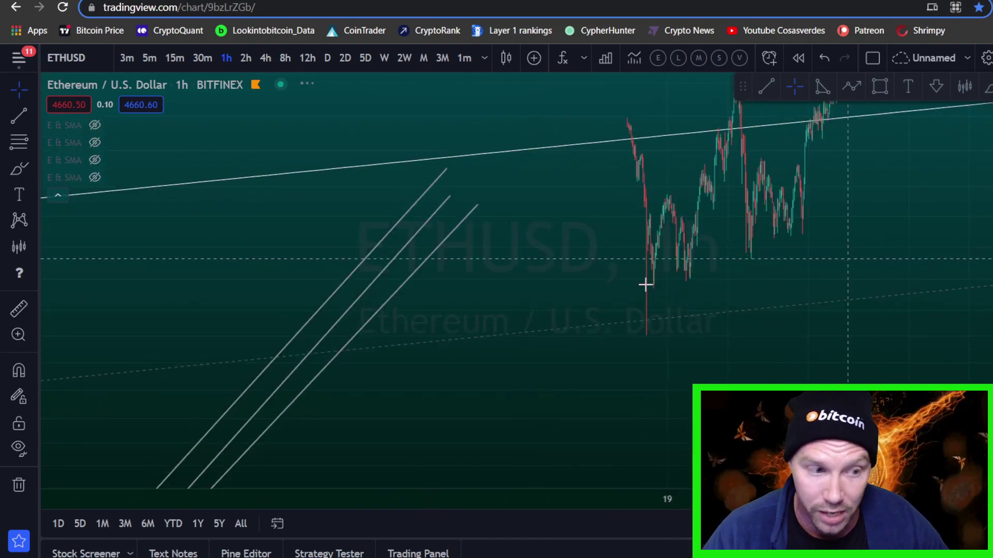
left_click_drag(514, 304, 946, 208)
left_click_drag(717, 319, 552, 342)
scroll(662, 297, "up", 5)
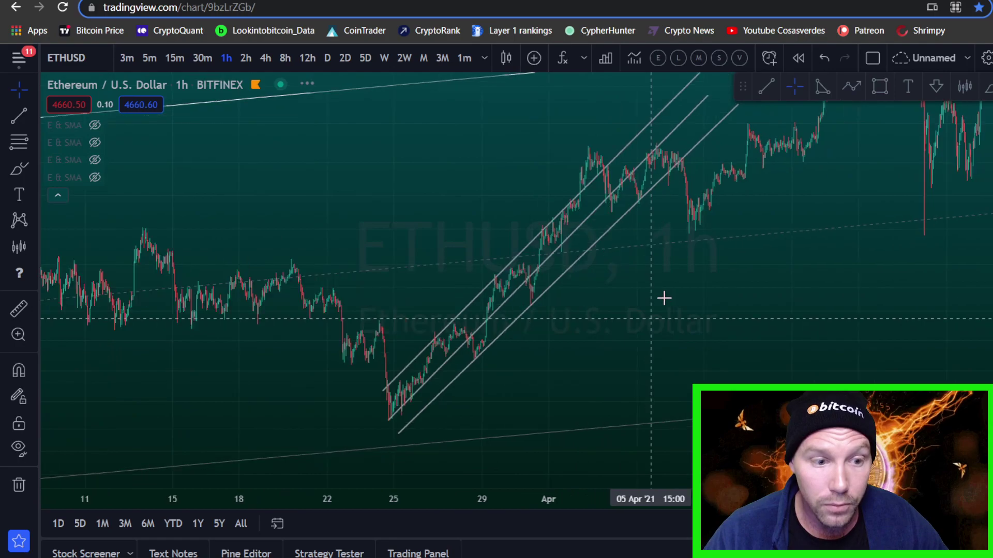
left_click_drag(775, 335, 906, 353)
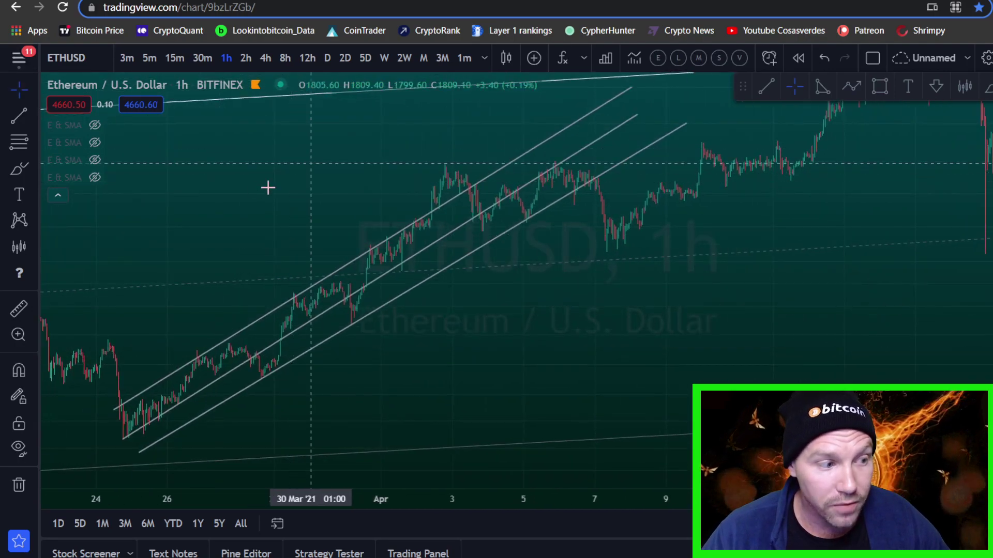
Step: Brush pink strokes under the 31 March to 2 April price action, undo the lower one, and circle the 6 April low at the channel's lower line
left_click(19, 168)
left_click_drag(356, 277, 407, 243)
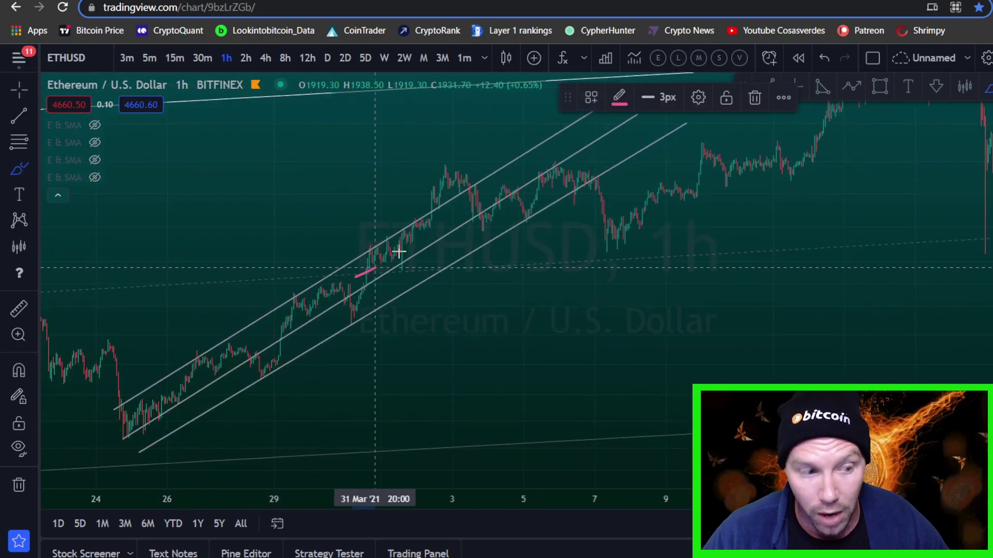
left_click_drag(383, 288, 438, 247)
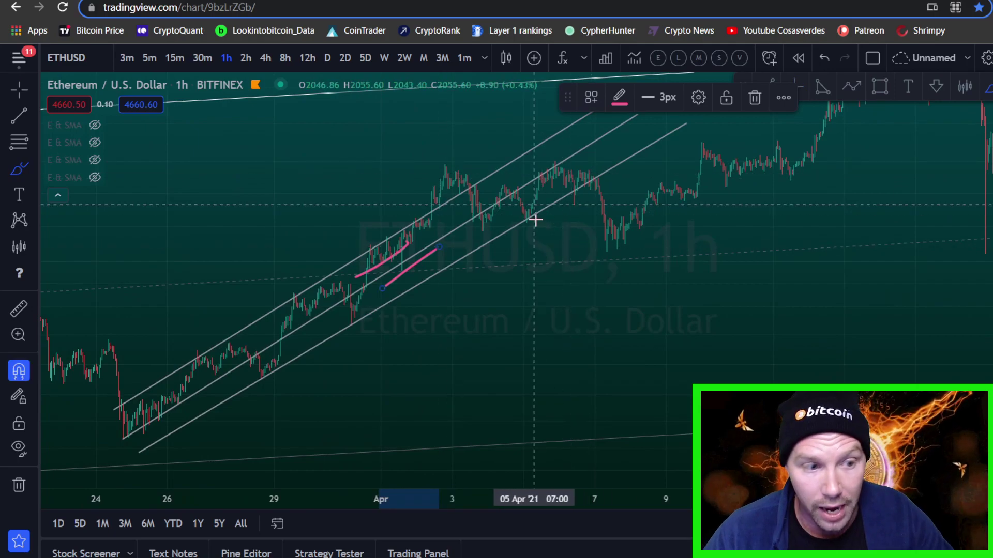
key("ctrl+z")
mouse_move(592, 209)
left_mouse_down()
mouse_move(570, 206)
mouse_move(583, 210)
left_mouse_up()
Step: Circle the 6 April wick again, sketch a curved arrow and the drop-and-recovery path after the channel breakdown, and undo these strokes
scroll(587, 223, "up", 1)
scroll(595, 219, "up", 5)
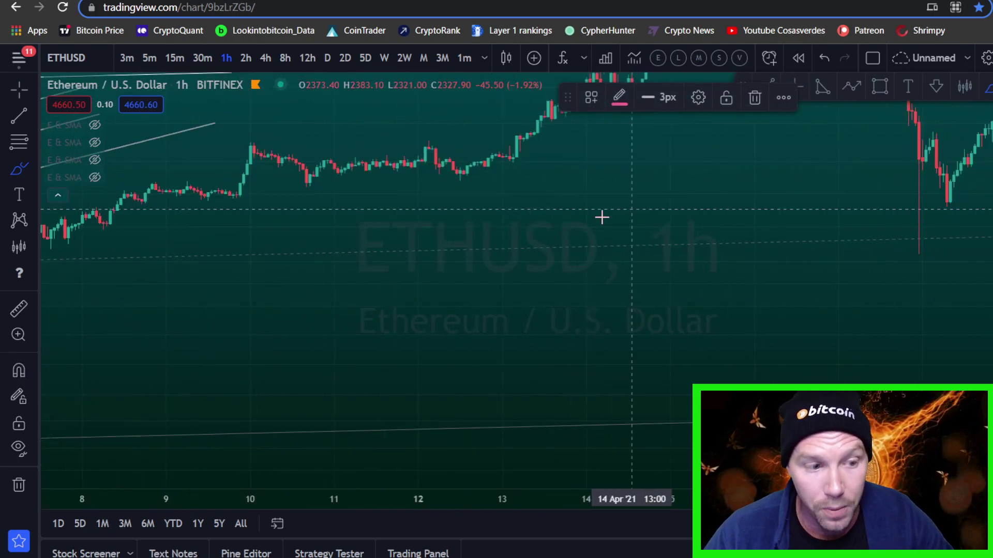
key("Escape")
left_click_drag(672, 232, 925, 282)
left_click_drag(988, 281, 987, 186)
left_click_drag(482, 223, 826, 317)
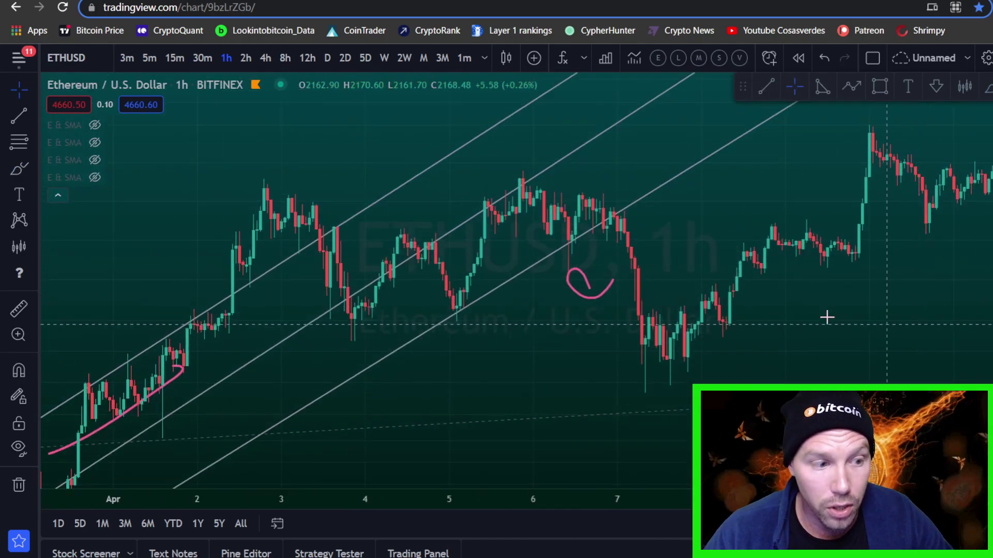
left_click(19, 171)
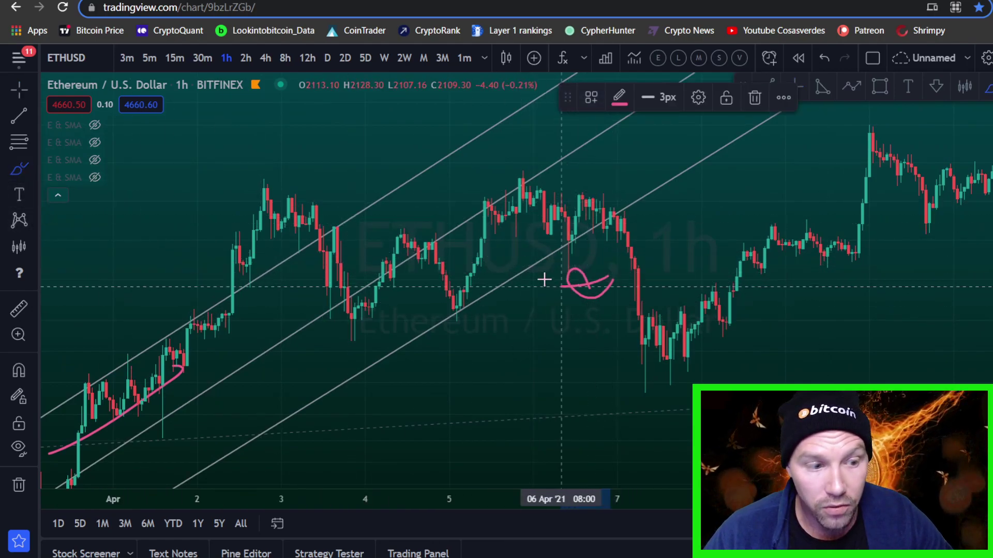
left_click_drag(543, 277, 568, 296)
mouse_move(698, 257)
left_mouse_down()
mouse_move(621, 177)
mouse_move(597, 210)
left_mouse_up()
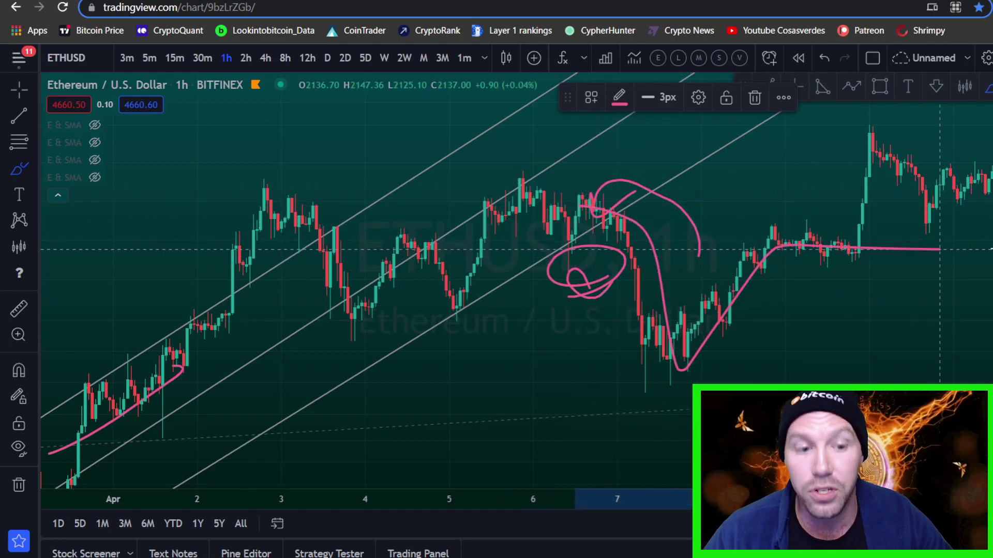
key("ctrl+z")
Step: Delete the small pink circle under the channel's lower line at 6 April
left_click_drag(835, 334, 467, 270)
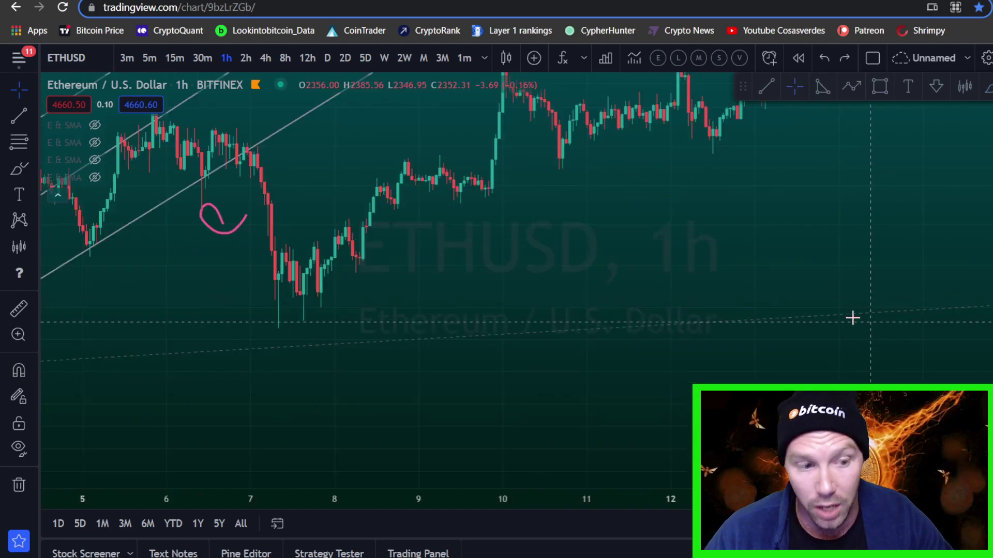
left_click_drag(783, 196, 811, 301)
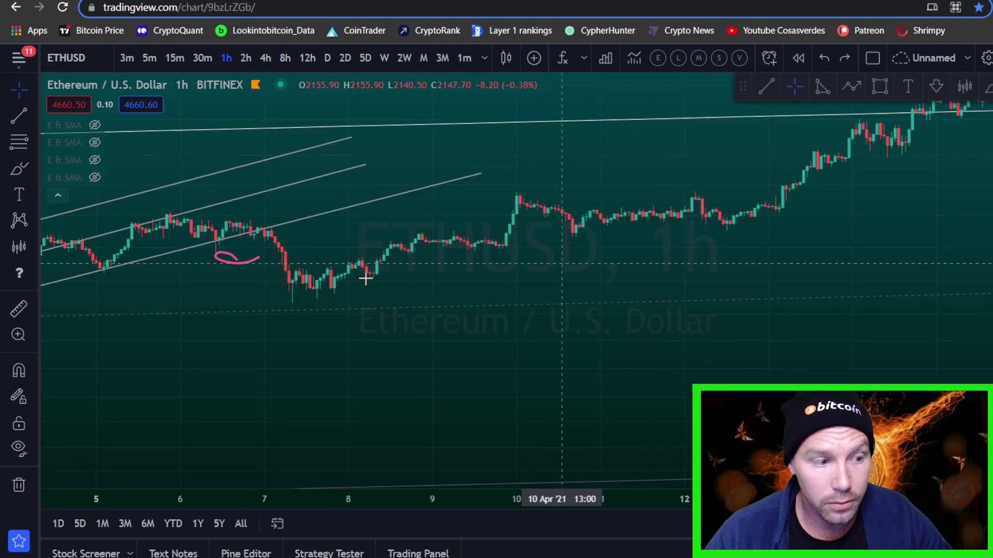
left_click(240, 264)
key("Delete")
Step: Draw a near-horizontal green trend line from the 5 April high to about 13 April, and circle the breakout at its end in pink
left_click(18, 116)
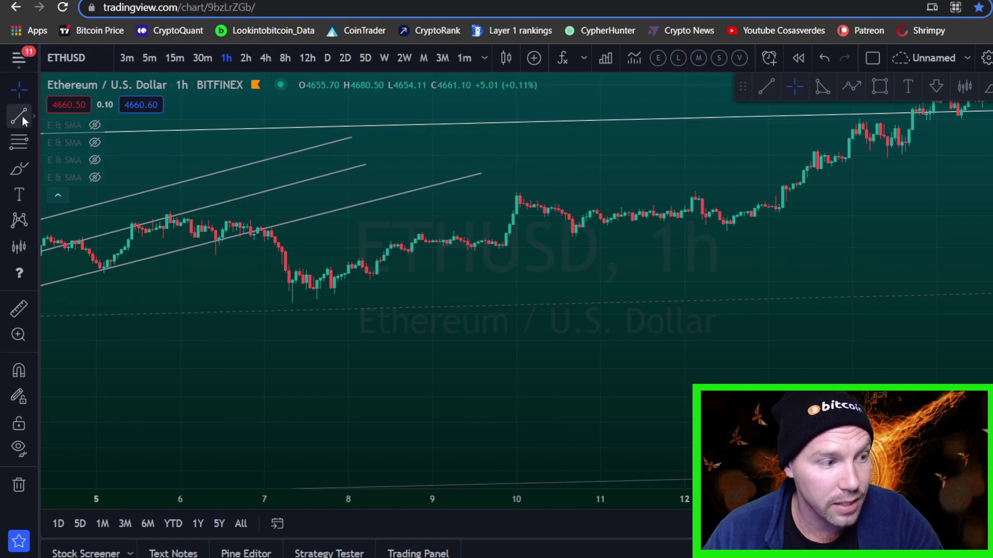
left_click(134, 211)
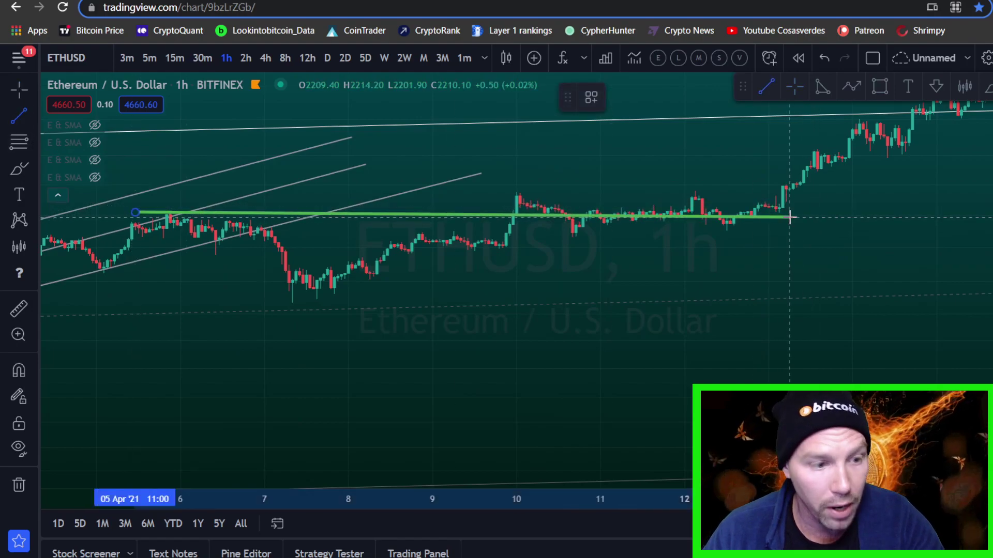
left_click(806, 210)
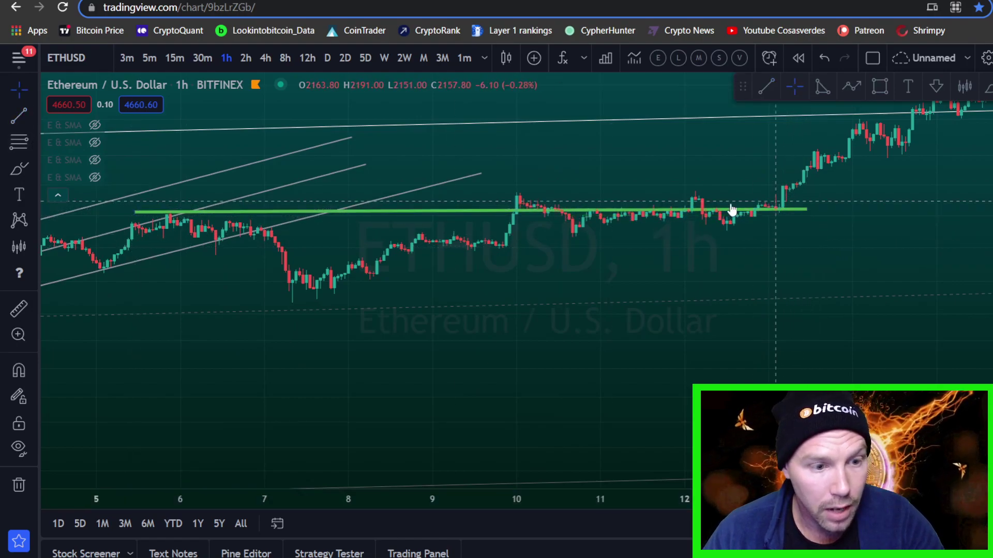
left_click_drag(761, 170, 792, 199)
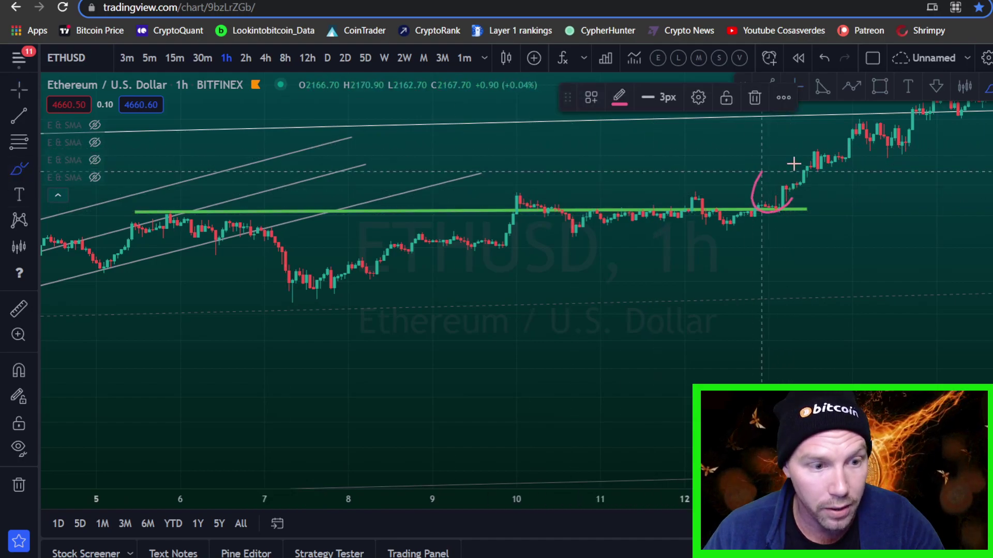
Step: Measure the price and time from the 7 April channel breakdown to the circled 13 April breakout
left_click(19, 308)
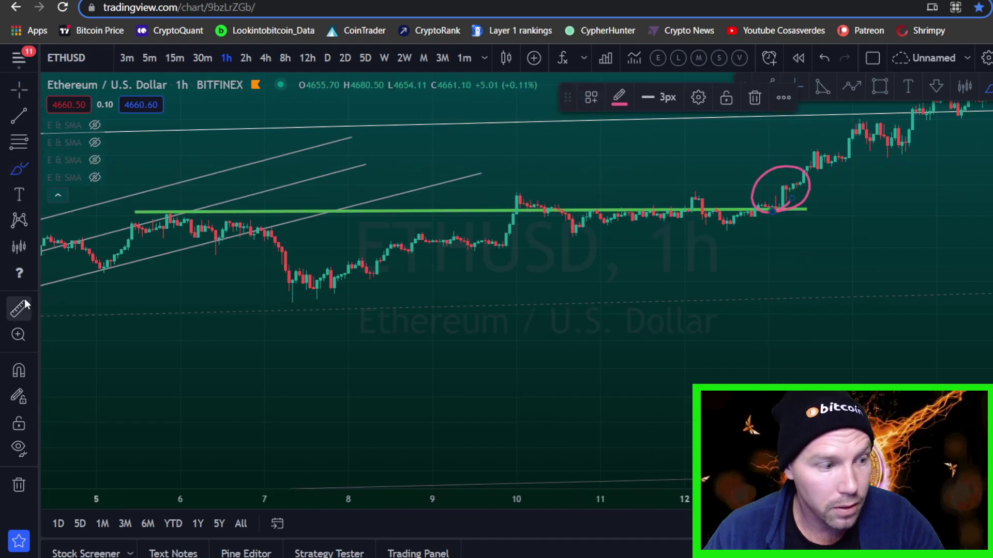
left_click(268, 230)
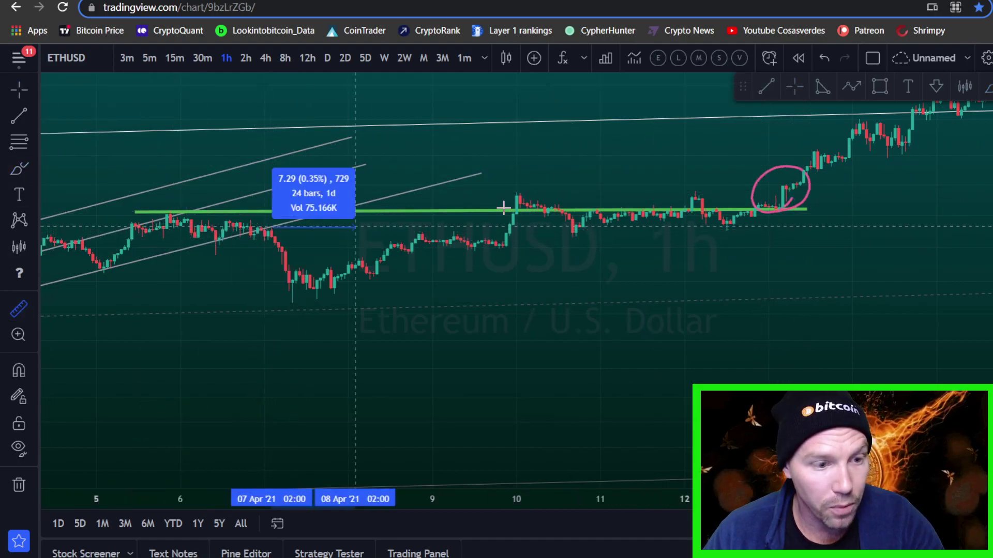
left_click(786, 196)
Step: Brush pink arcs over the mid-April rise and fall, extend the green level in pink, and circle the price's return to it around 20 April
left_click_drag(891, 215, 628, 339)
scroll(672, 318, "down", 5)
left_click_drag(863, 351, 742, 330)
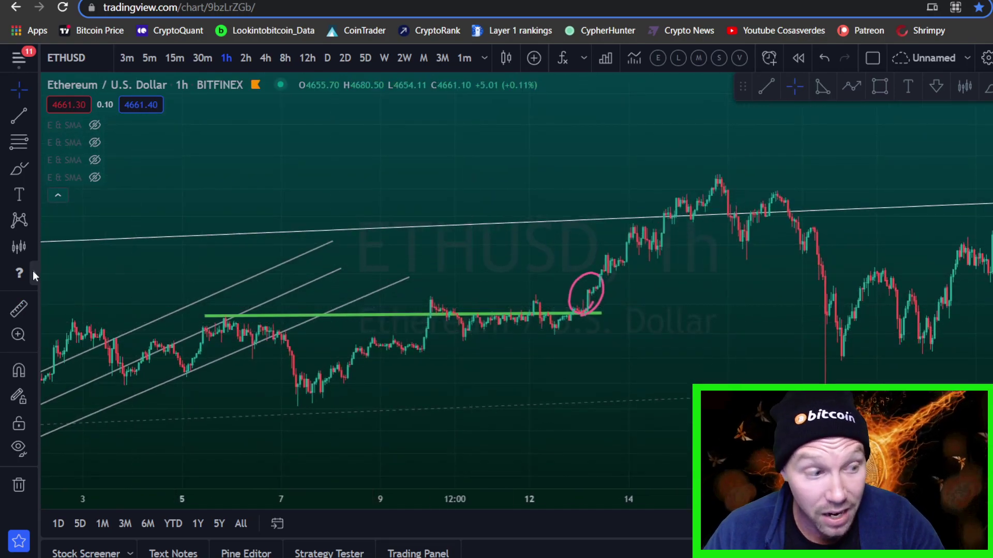
left_click(19, 169)
left_click_drag(583, 317, 755, 182)
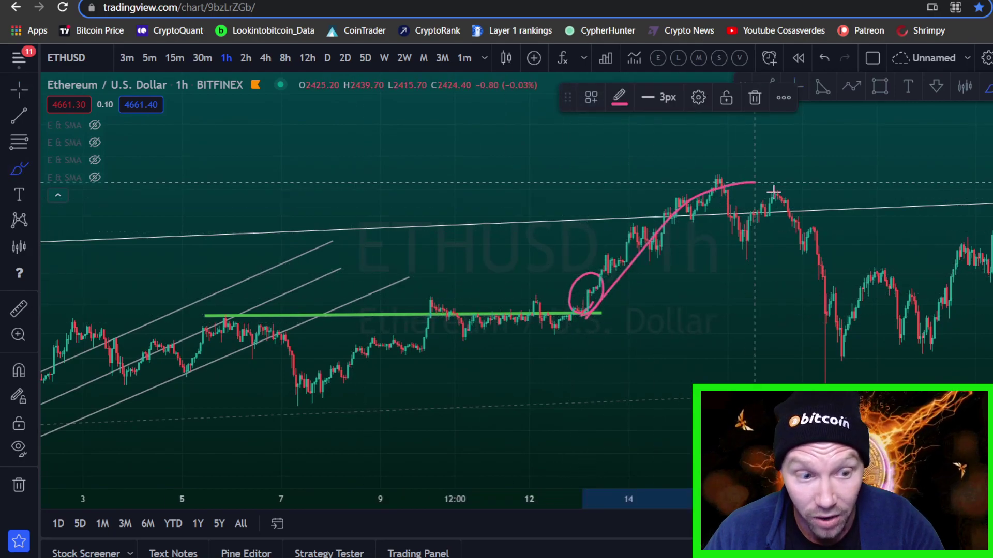
left_click_drag(583, 314, 972, 309)
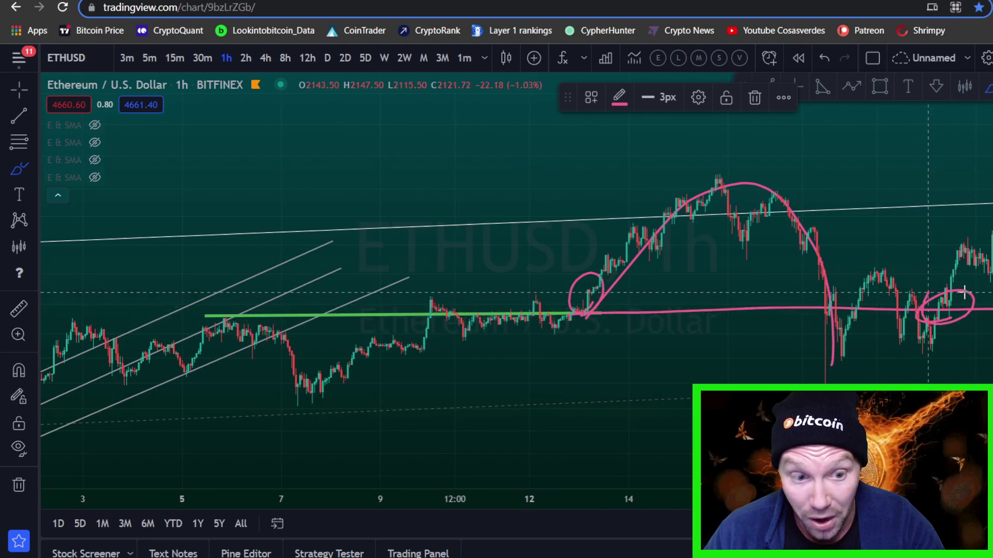
mouse_move(545, 334)
left_mouse_down()
mouse_move(755, 191)
mouse_move(826, 331)
left_mouse_up()
Step: Measure the price and time from the 7 April channel breakdown to the circled return around 20 April
left_click(19, 309)
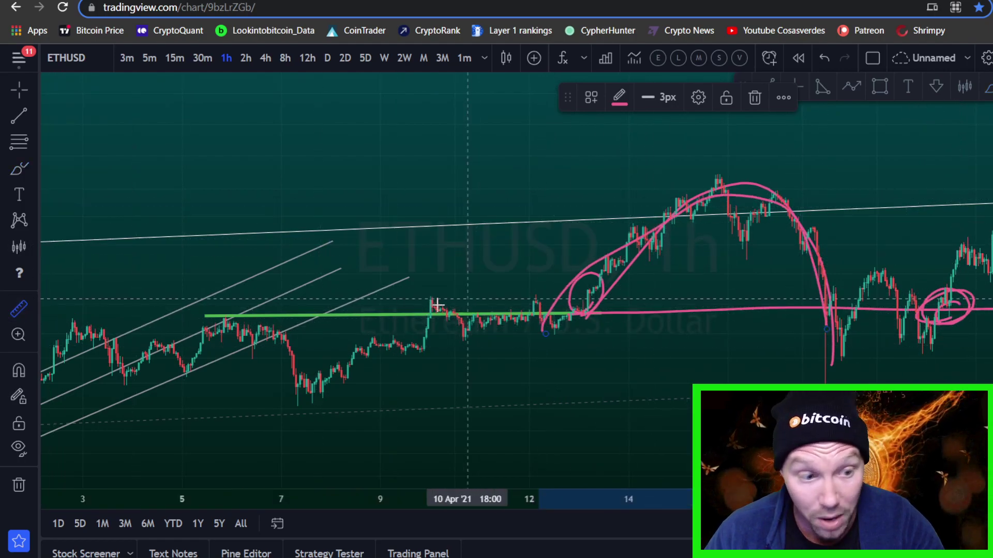
left_click(284, 351)
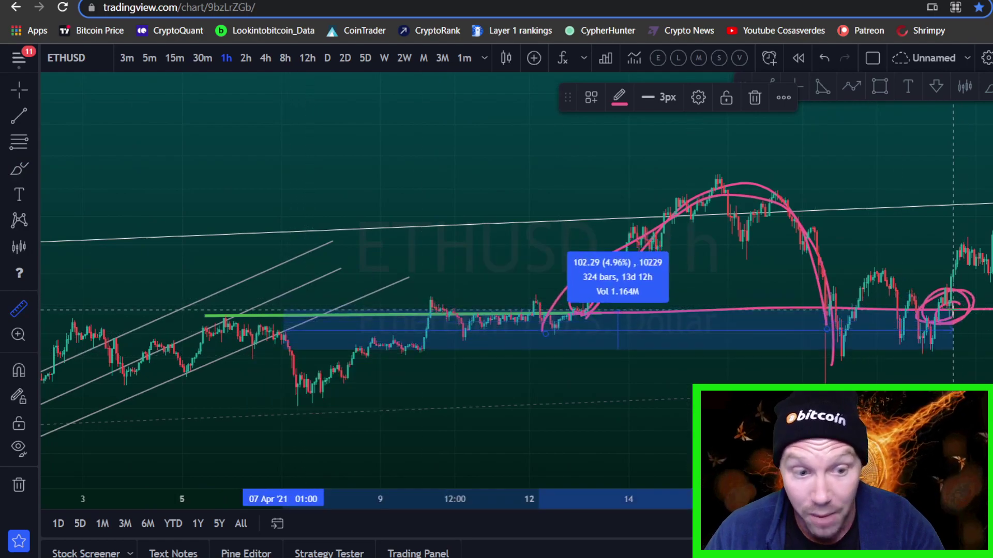
left_click(957, 304)
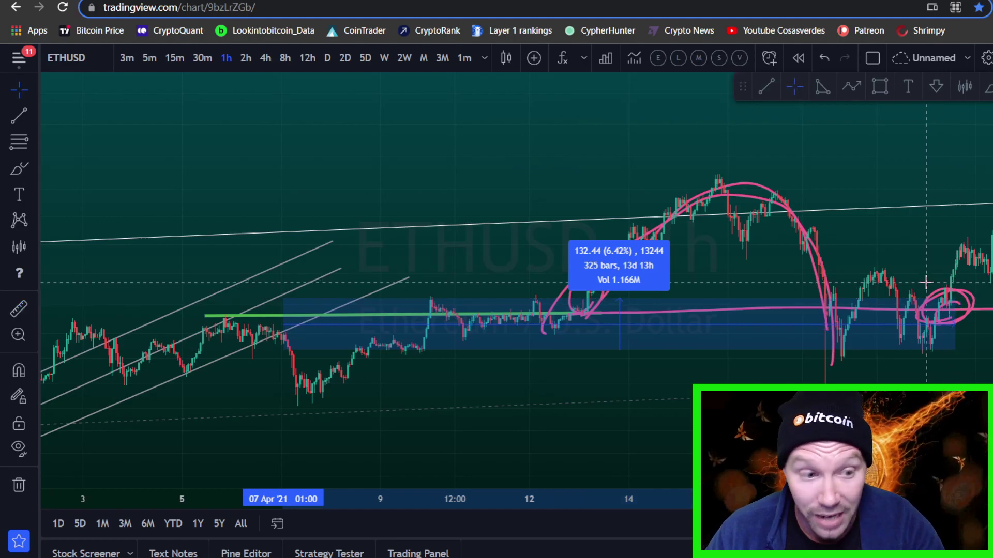
Step: Delete the pink arcs, both breakout circles, the pink level extension and the green trend line from the April price action
left_click_drag(907, 254, 695, 277)
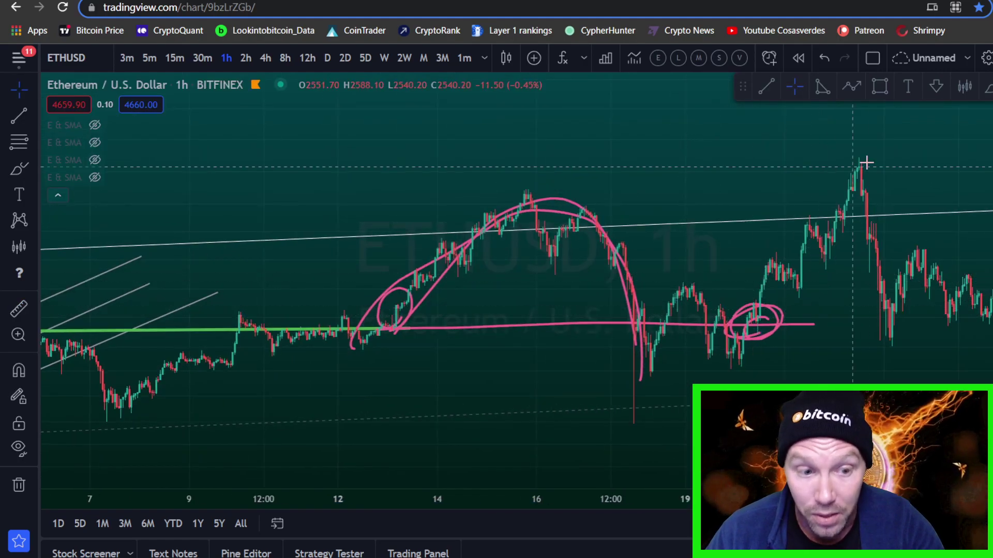
left_click_drag(848, 327, 685, 310)
left_click_drag(889, 246, 860, 266)
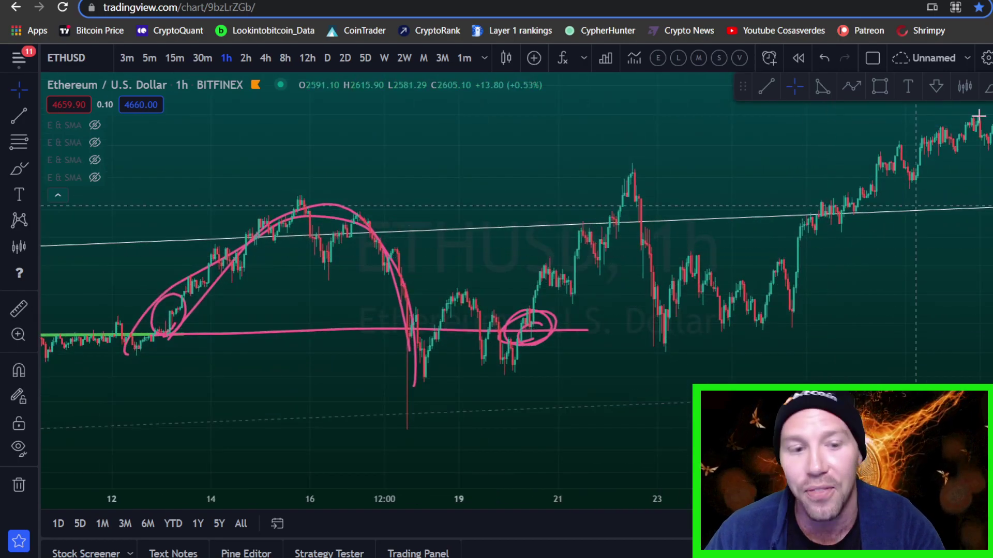
scroll(646, 254, "down", 4)
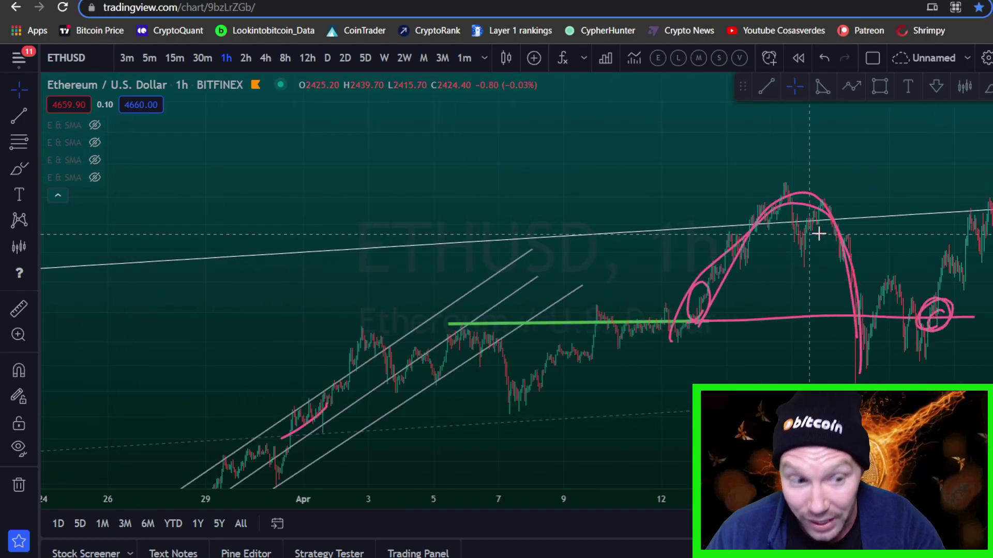
left_click_drag(897, 246, 797, 271)
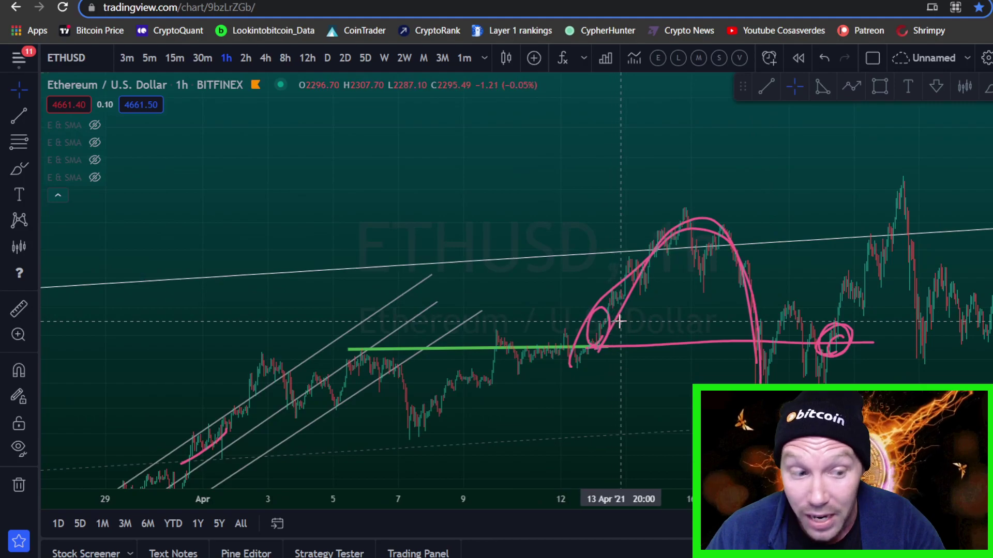
key("Delete")
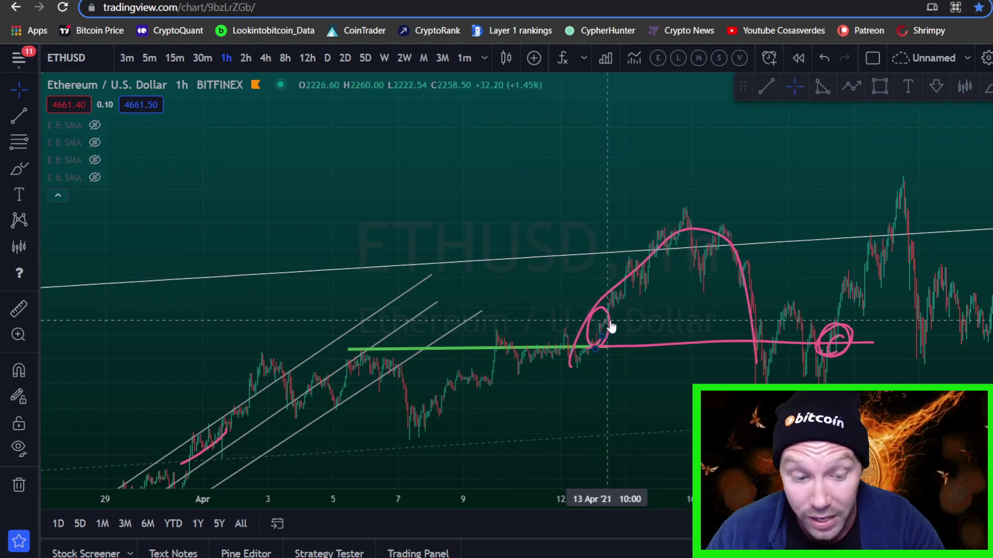
left_click(610, 304)
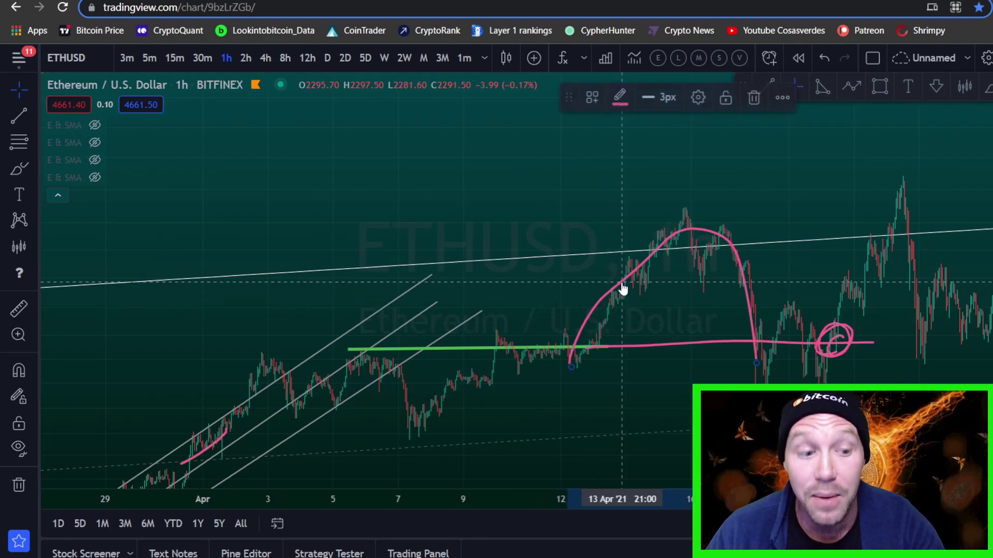
key("Delete")
key("Delete")
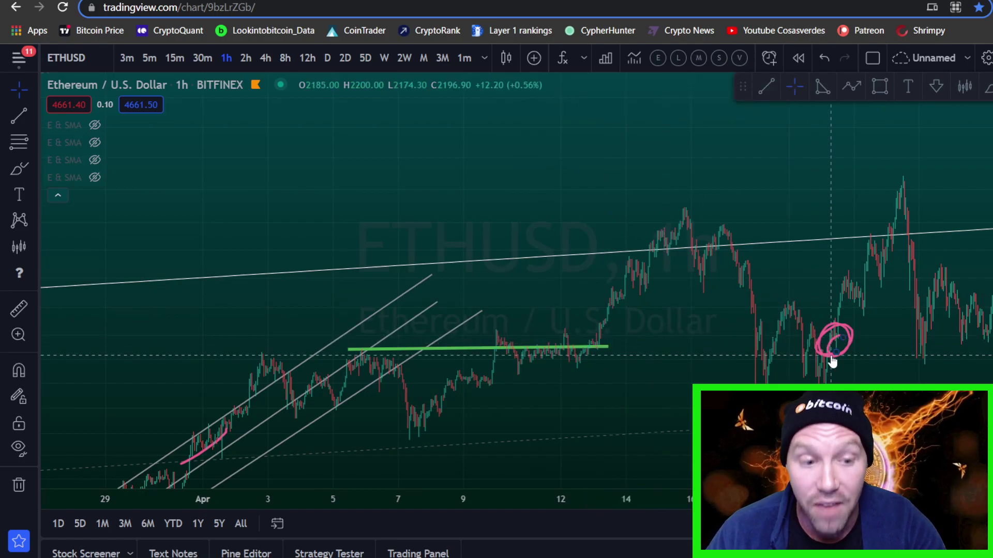
key("Delete")
left_click(534, 351)
key("Delete")
Step: Examine Ethereum's price action after April, moving forward through the May rally and decline
left_click_drag(815, 261, 73, 297)
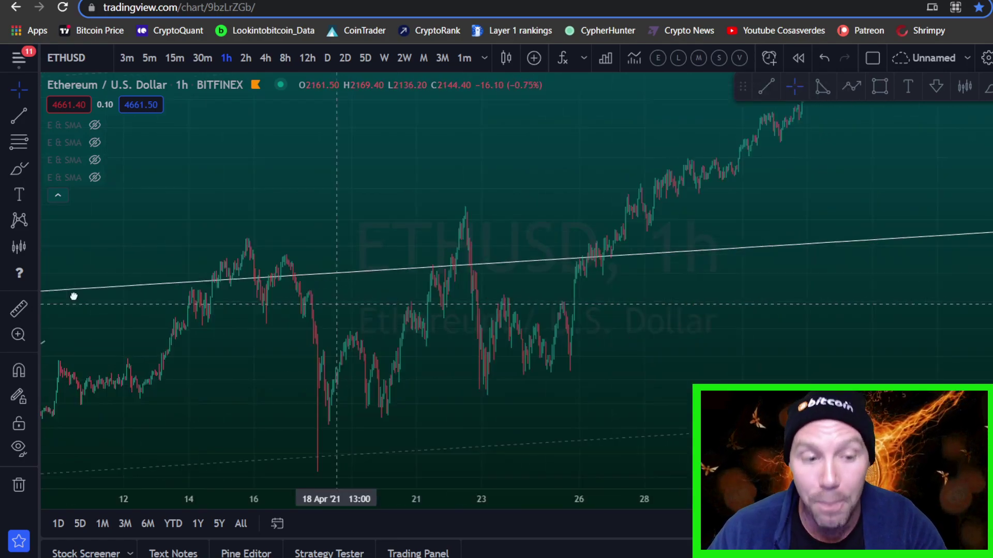
left_click_drag(810, 171, 309, 364)
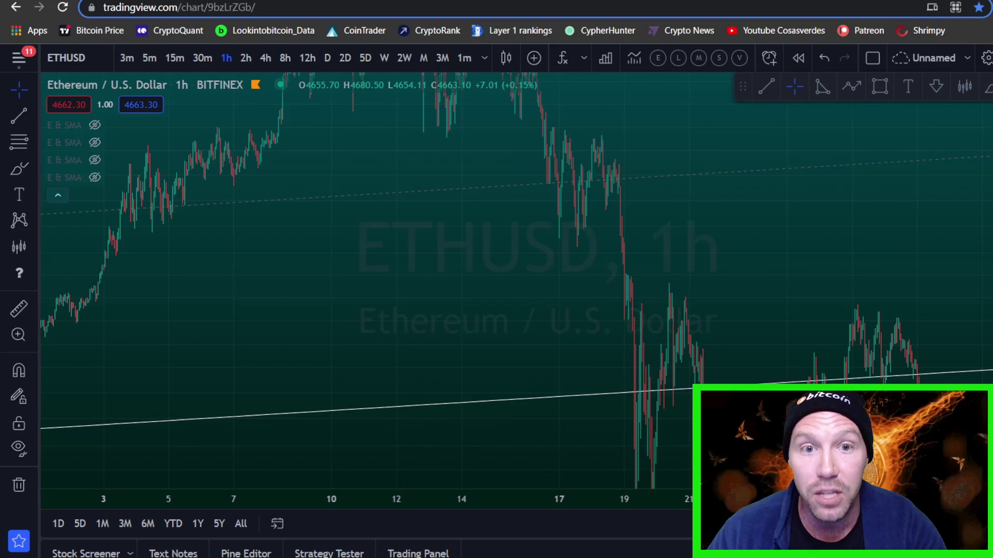